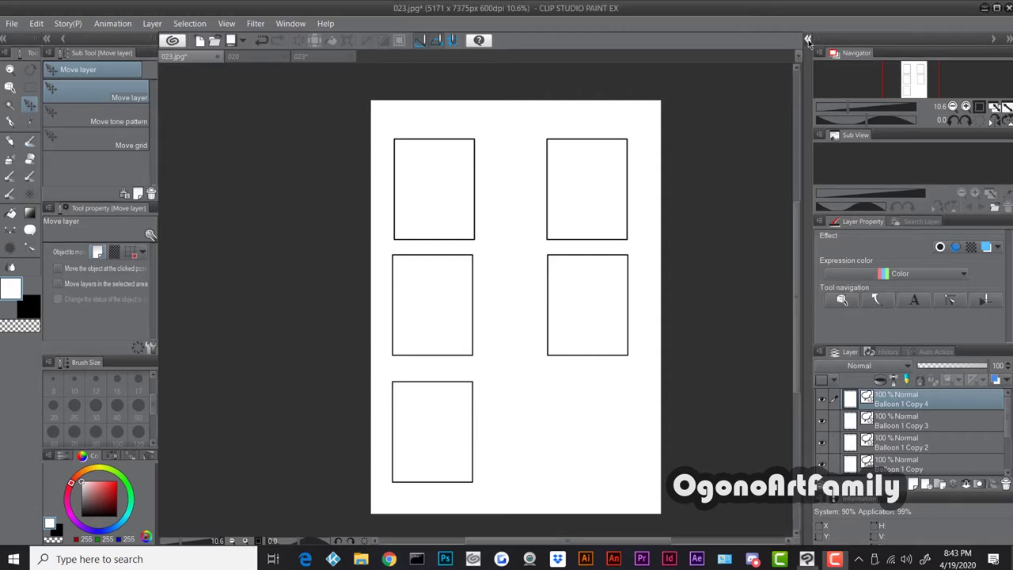
Open the material library and browse the Basic monochromatic patterns for a screentone.
click(808, 40)
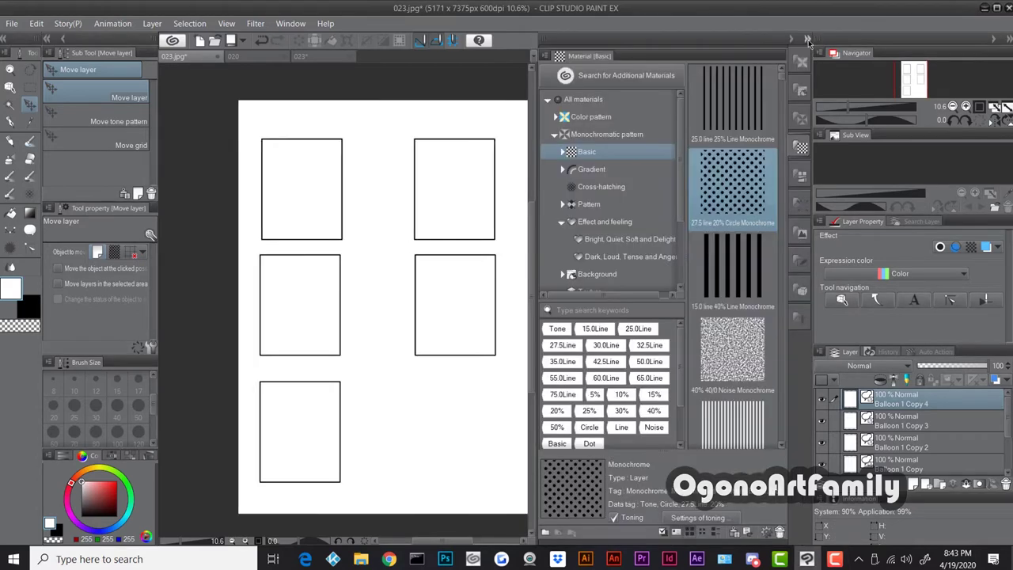
click(549, 104)
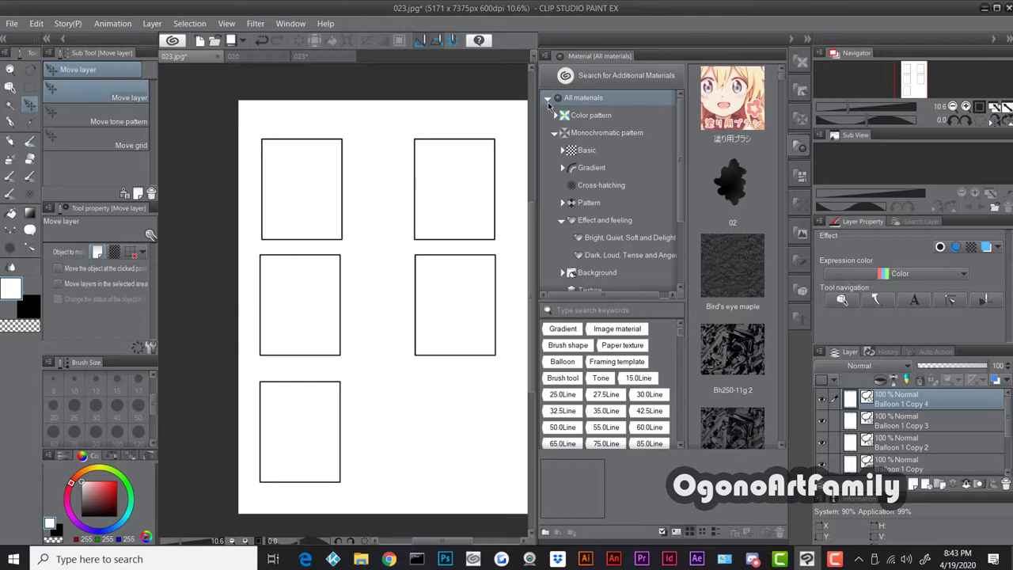
click(591, 151)
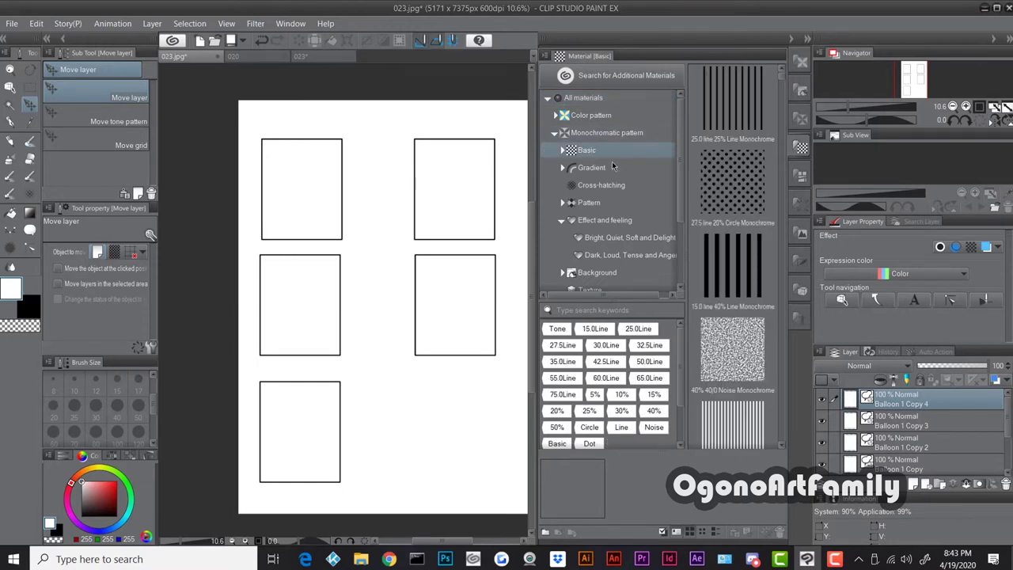
scroll(717, 348, down, 4)
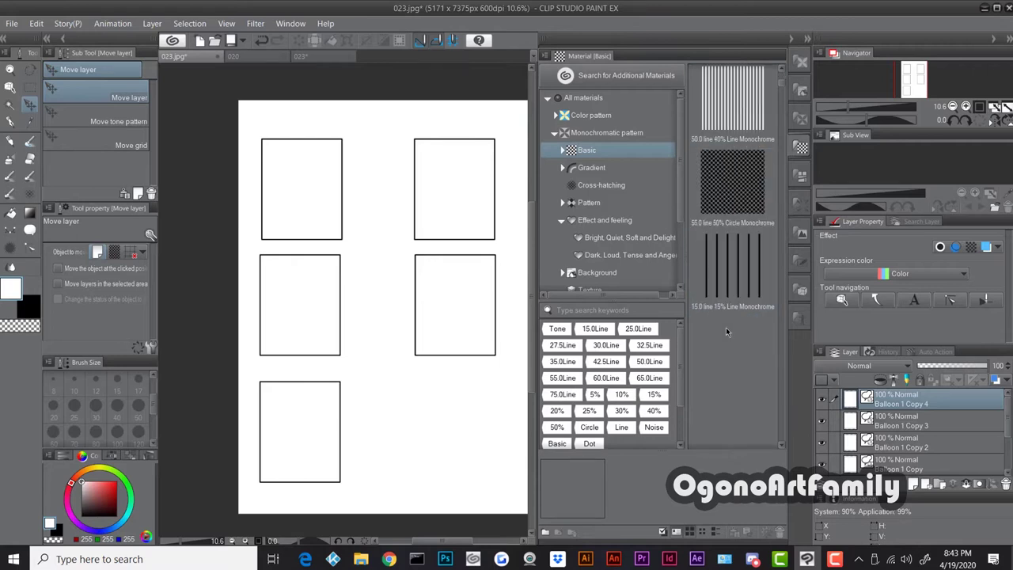
scroll(717, 348, down, 6)
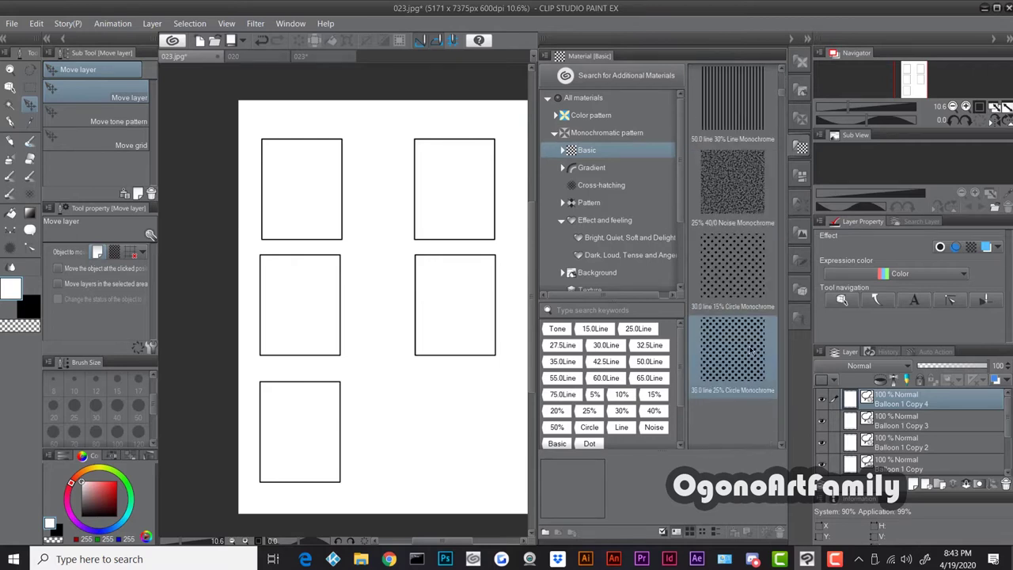
scroll(742, 367, down, 6)
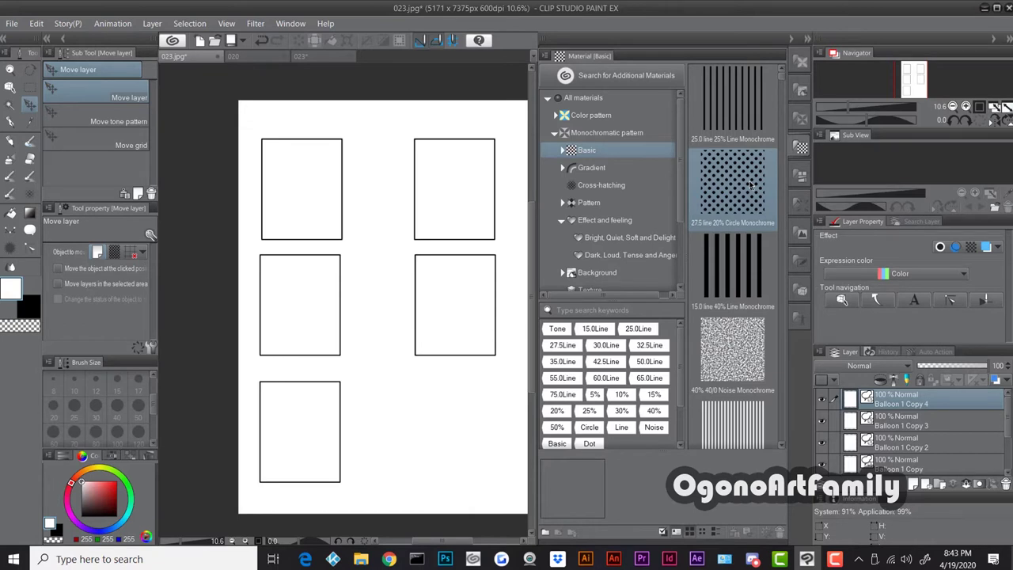
Select the inside of the top-left box, fill it with the 27.5 line 20% Circle tone, and set its density to 10.
key(w)
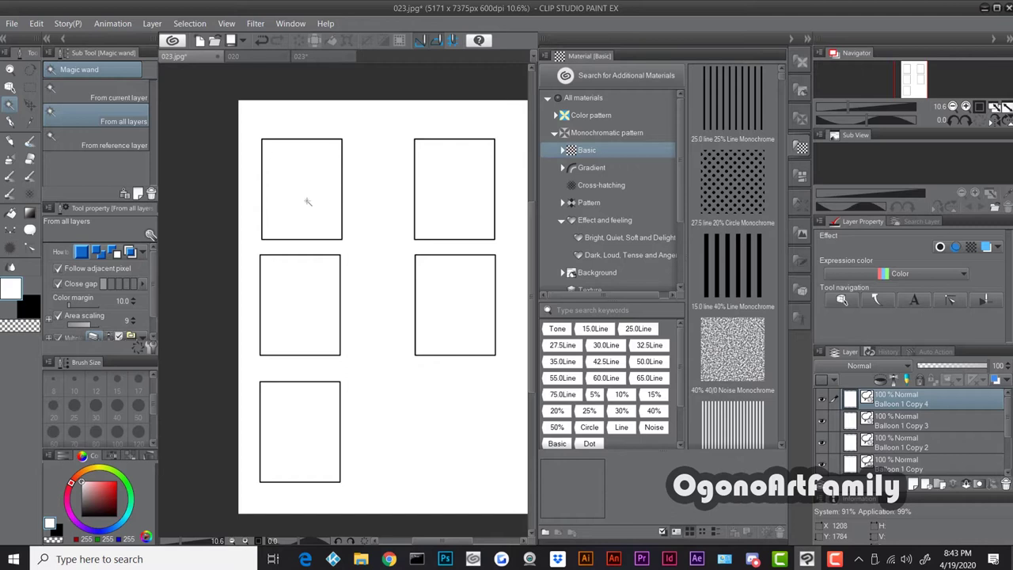
click(308, 202)
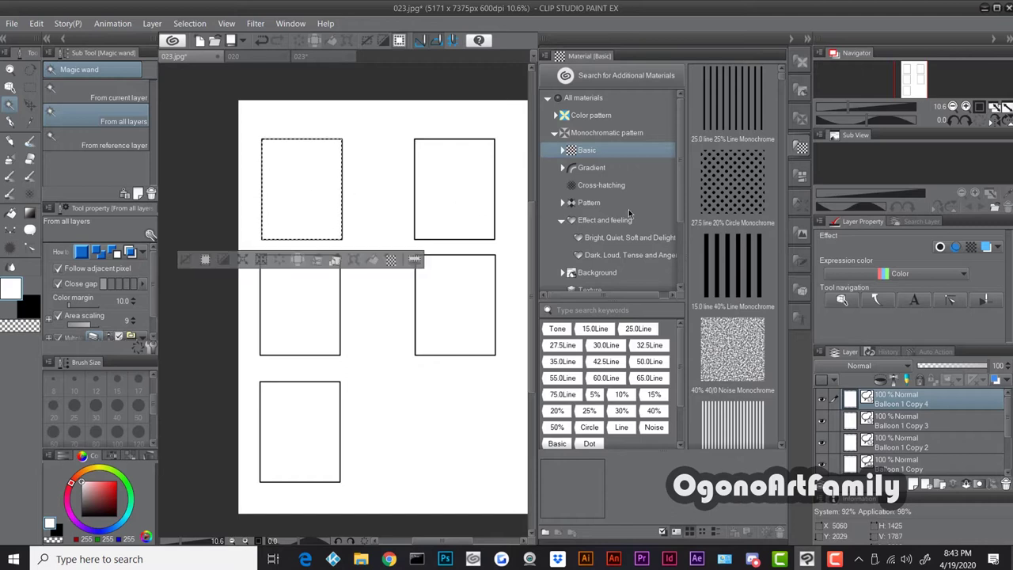
click(731, 204)
drag(734, 204, 306, 224)
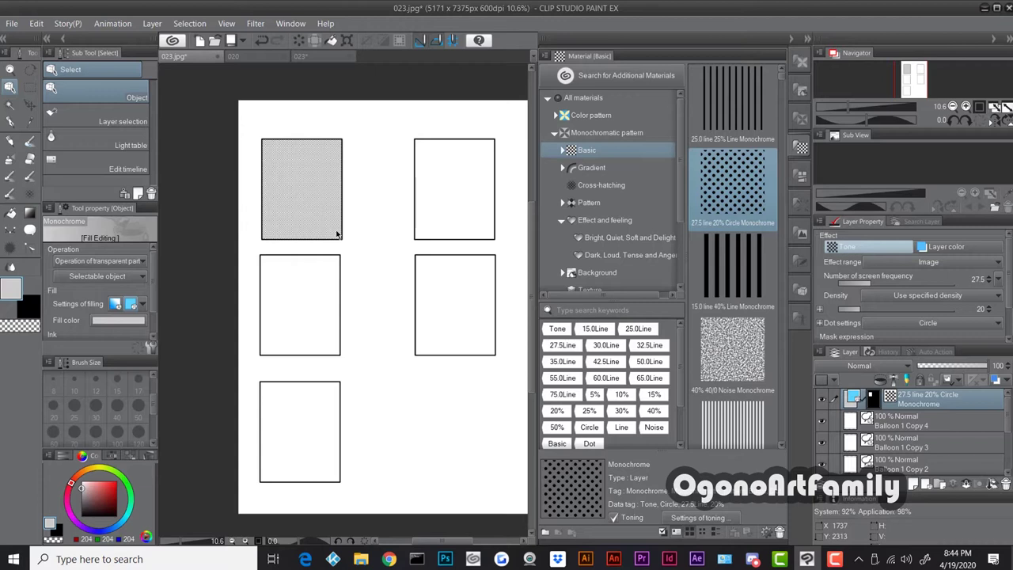
click(984, 313)
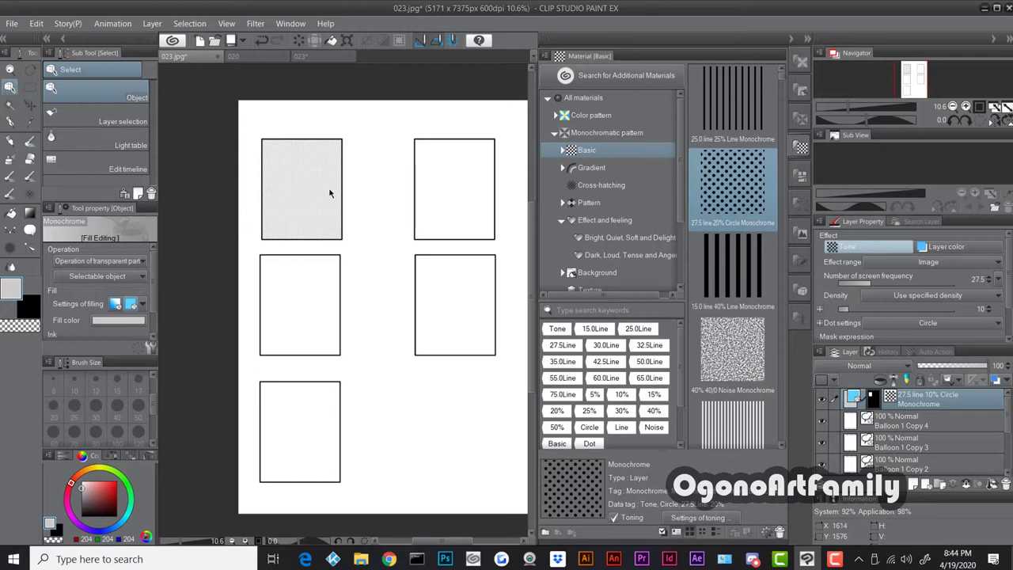
Select the inside of the top-right box, fill it with the 27.5 line 20% Circle tone, and set its density to 30.
click(15, 110)
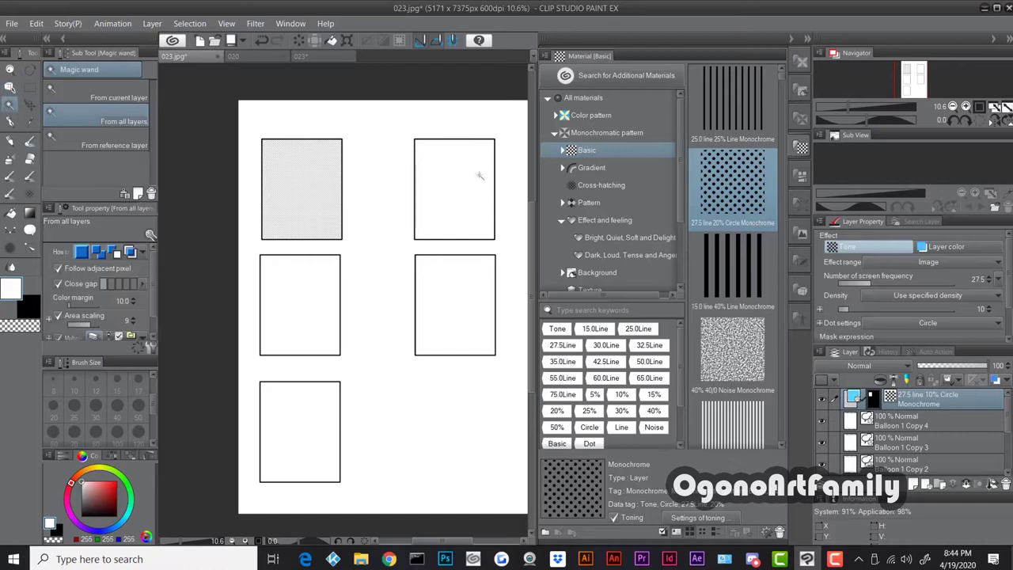
click(433, 203)
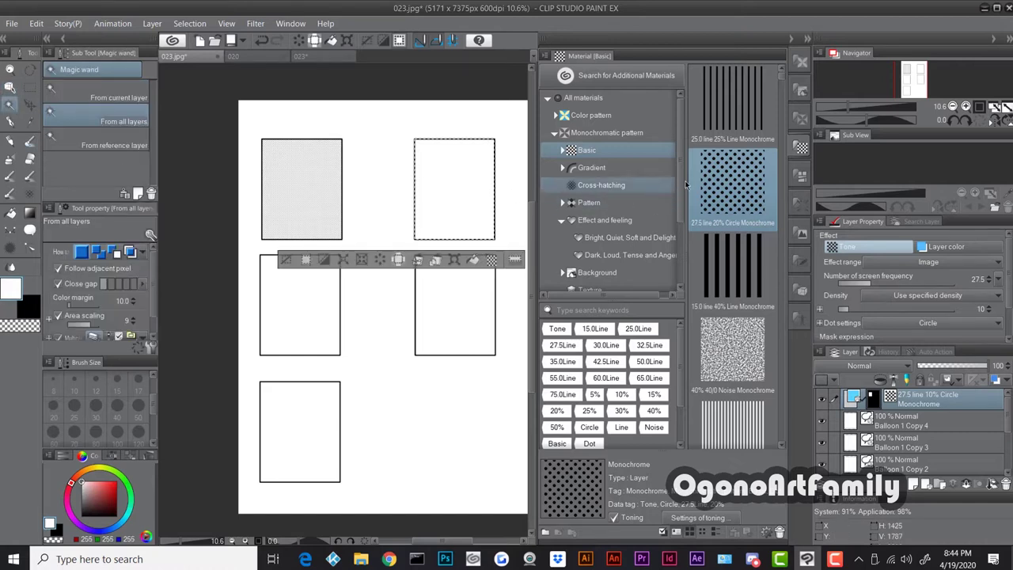
drag(710, 184, 463, 220)
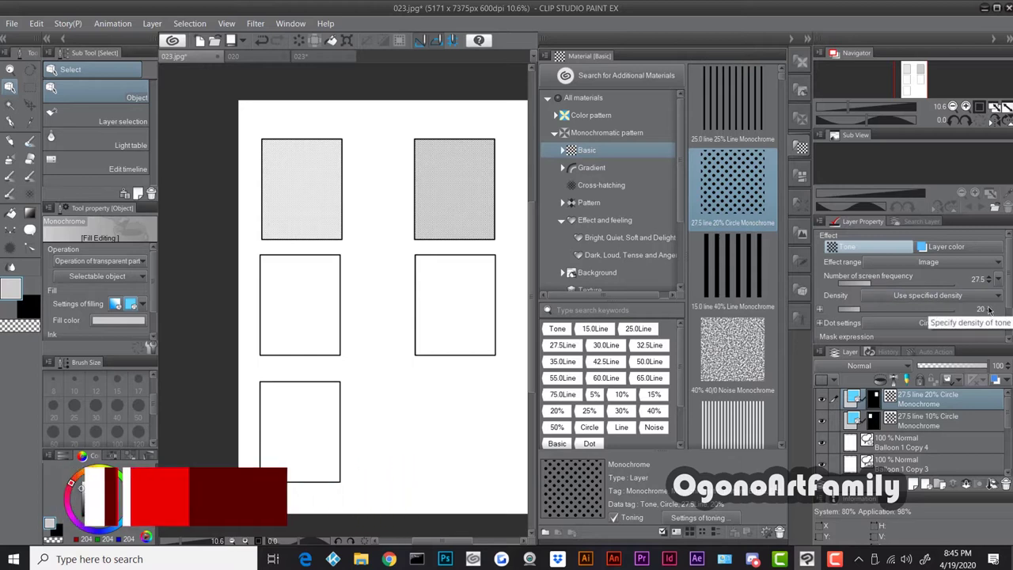
drag(883, 307, 988, 309)
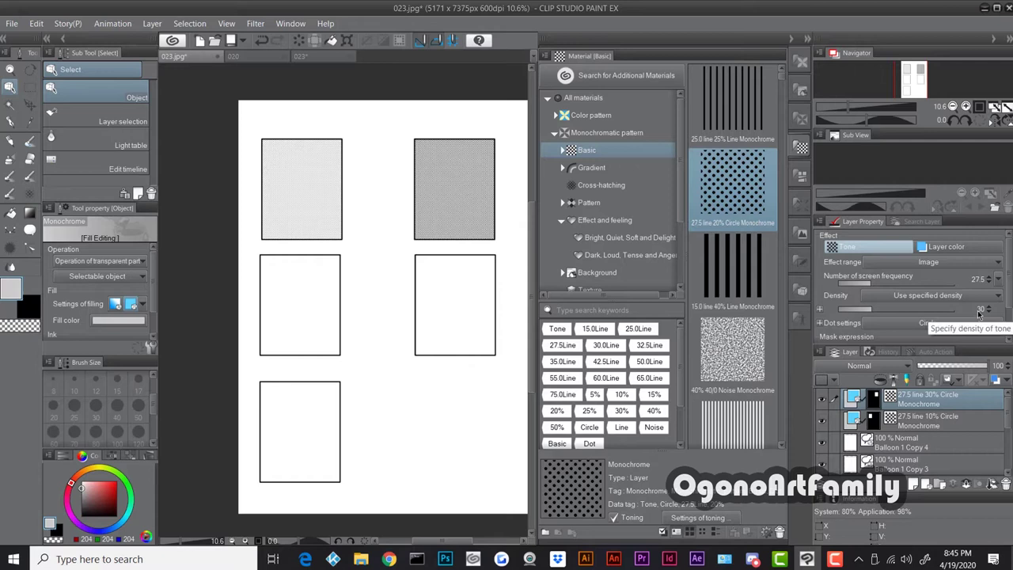
Try densities of 100, 1 and 43 on the top-right box's tone and return it to 30.
drag(873, 310, 981, 318)
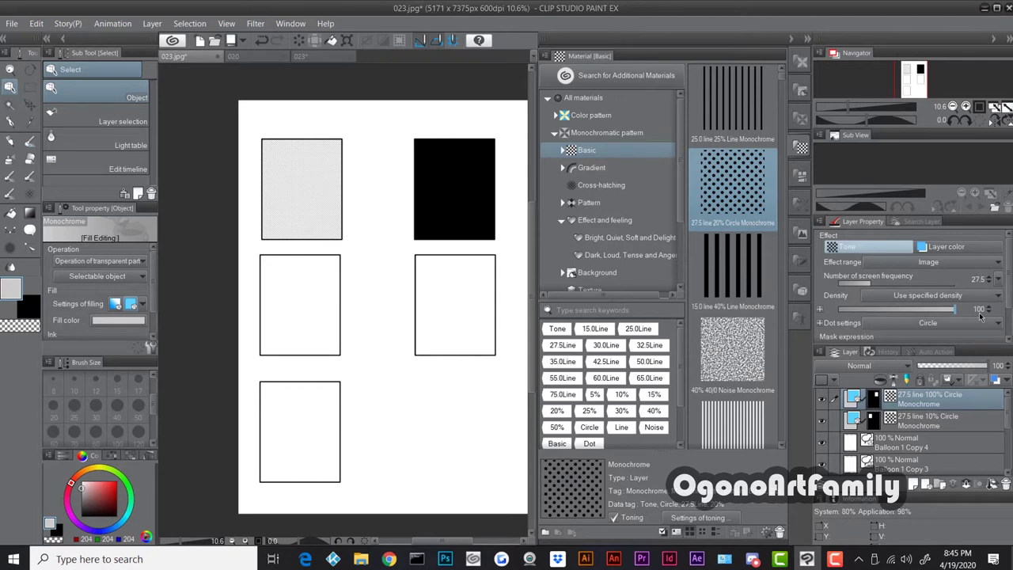
drag(981, 316, 832, 313)
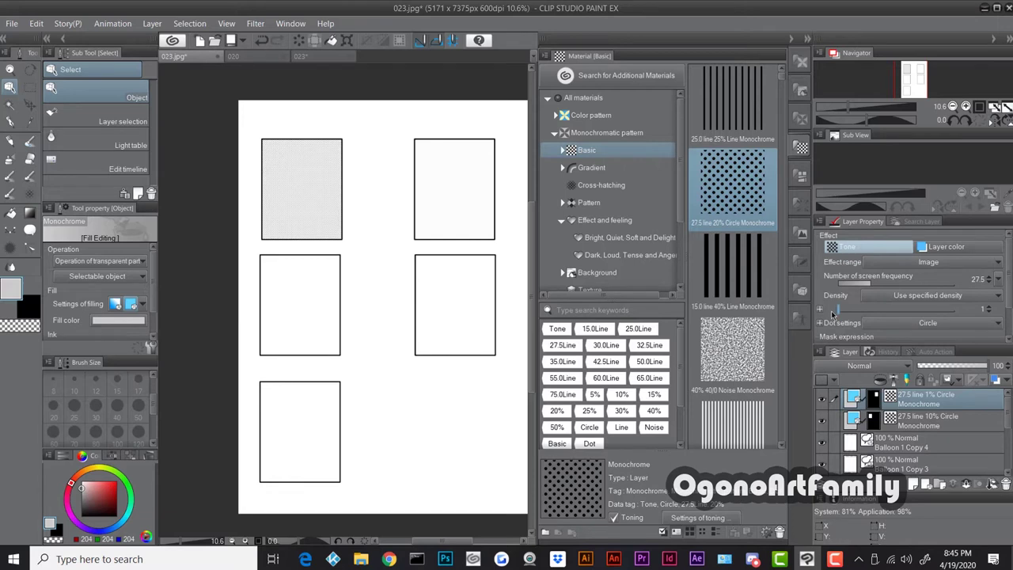
drag(832, 313, 887, 312)
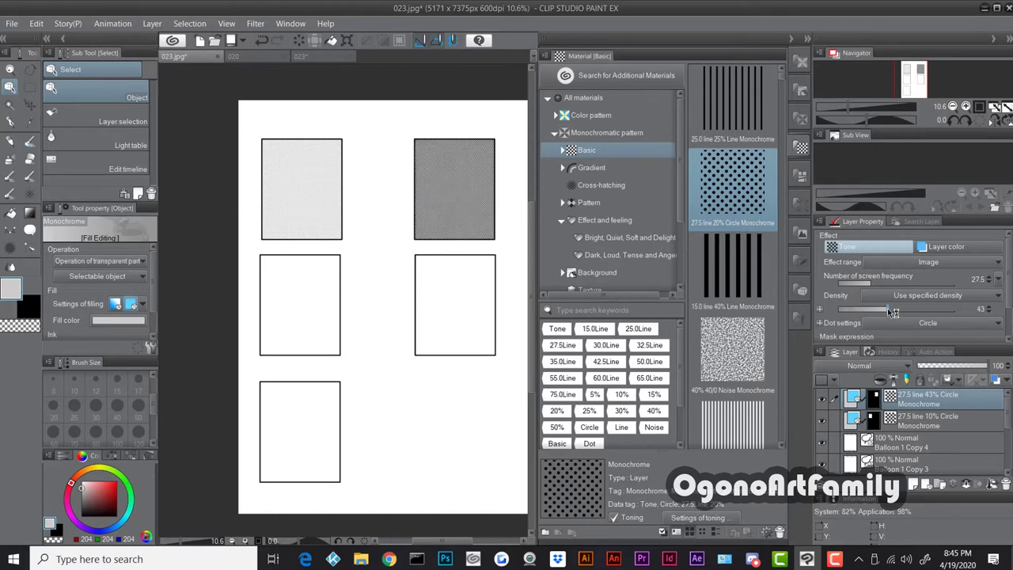
scroll(987, 312, down, 10)
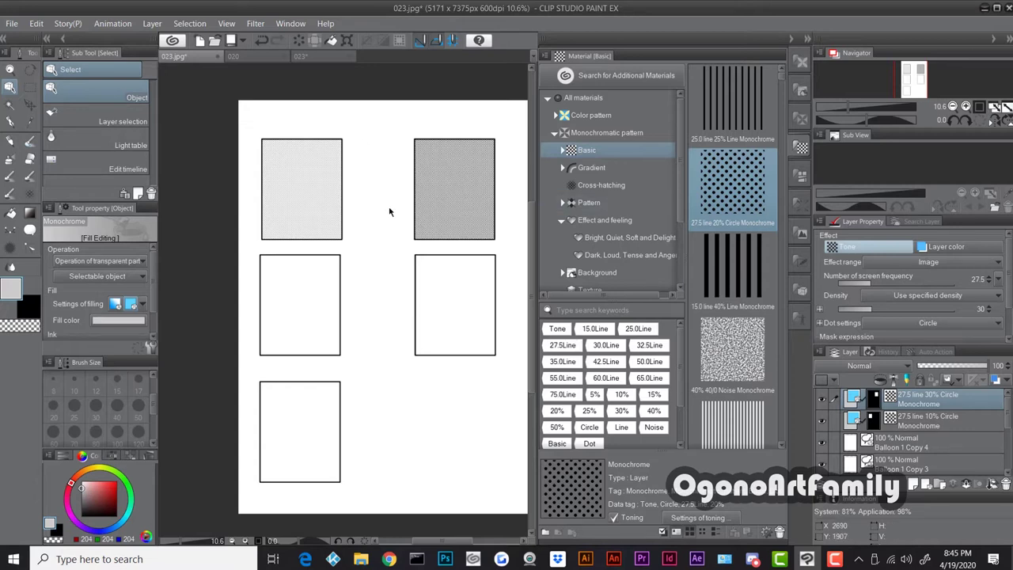
Select the inside of the middle-left box and fill it with the 27.5 line 20% Circle tone.
key(w)
click(300, 305)
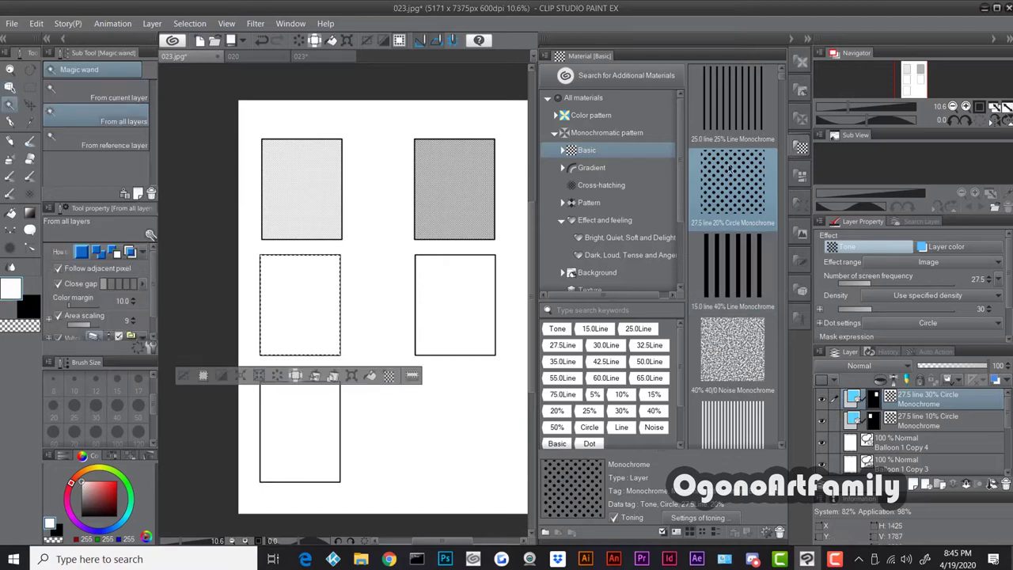
drag(732, 193, 307, 338)
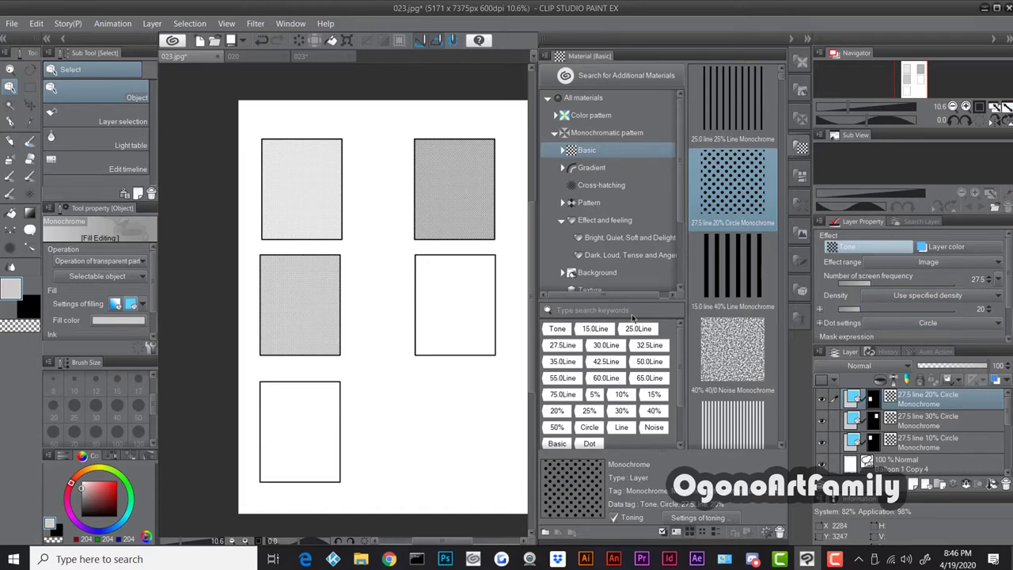
Try the Noise dot shape on the middle-left box's tone and switch it back to Circle.
scroll(853, 318, down, 1)
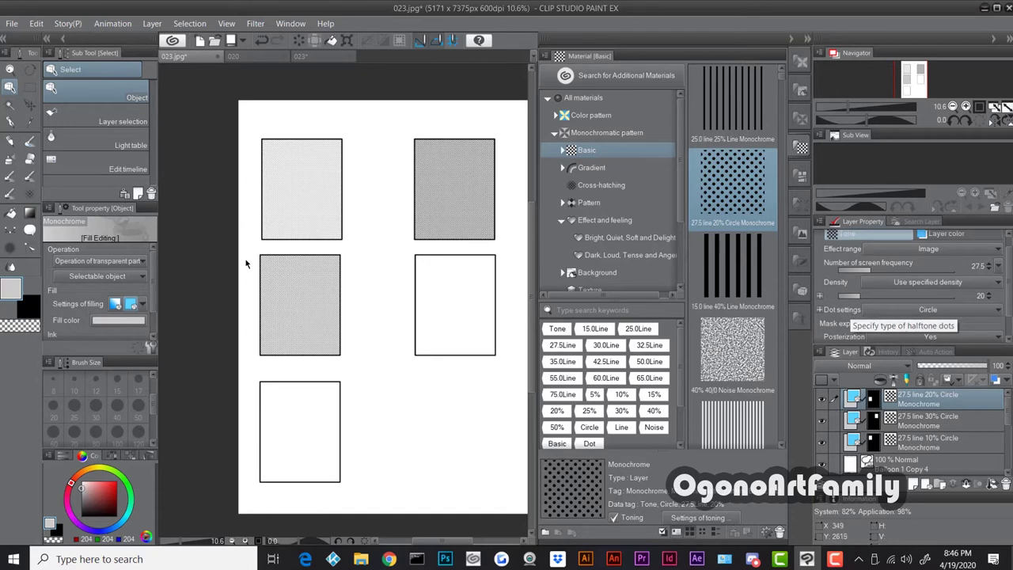
click(928, 310)
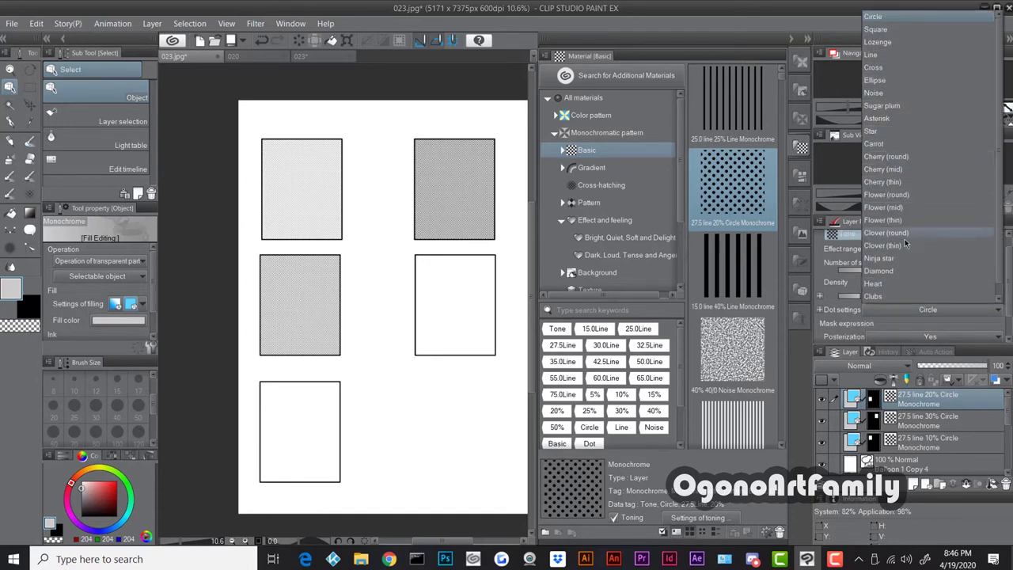
scroll(898, 265, down, 1)
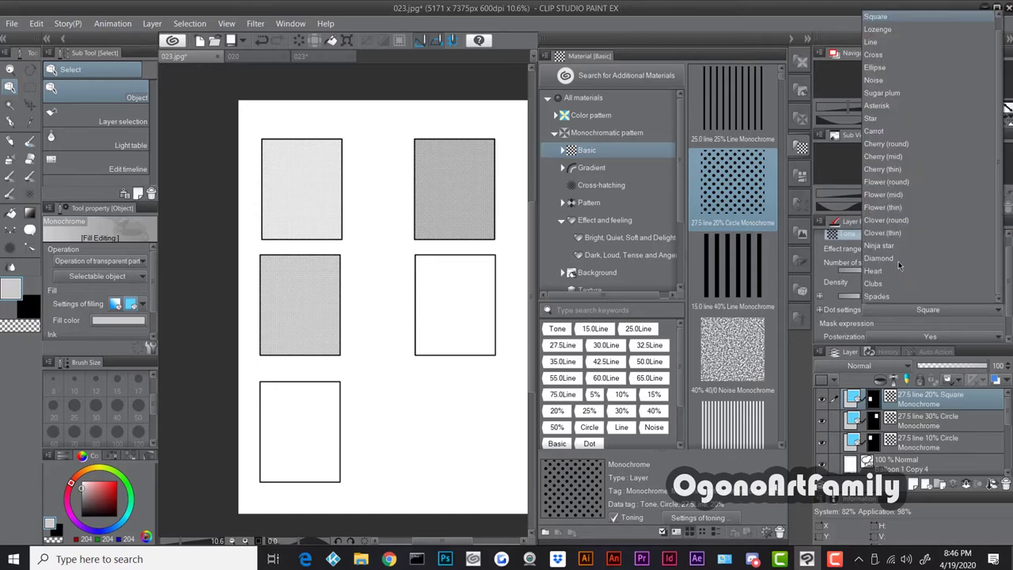
scroll(898, 265, up, 1)
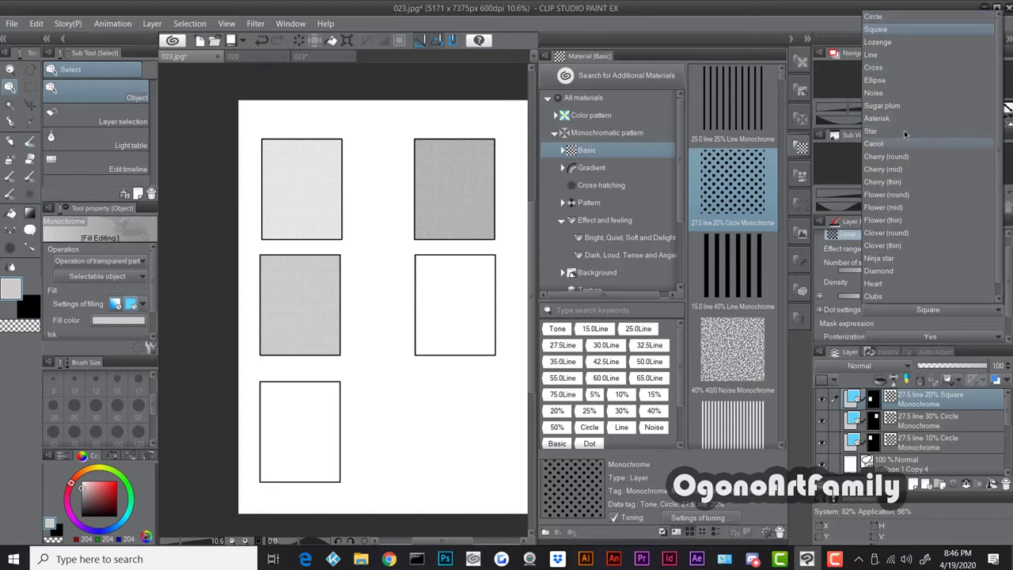
click(873, 93)
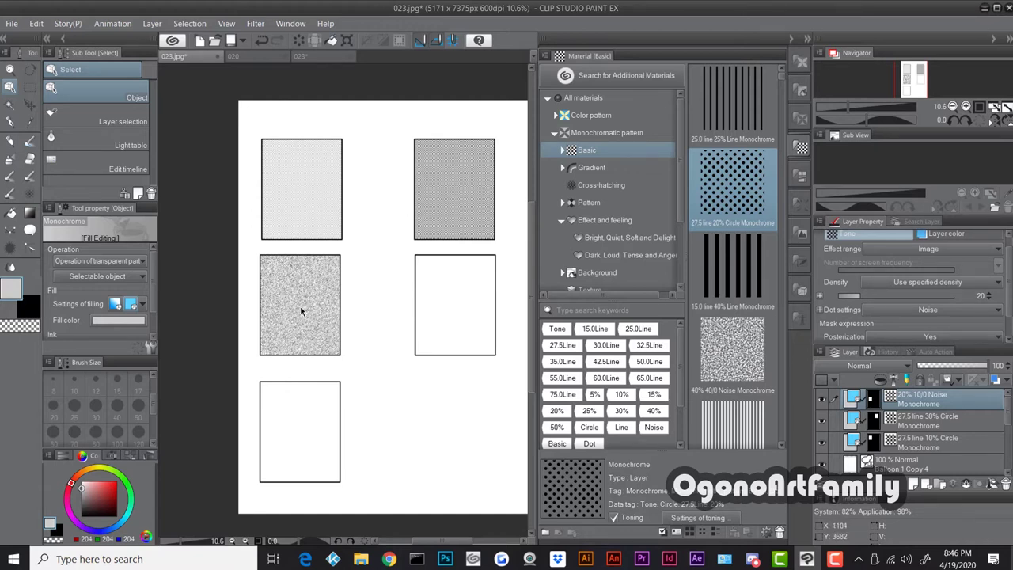
click(921, 311)
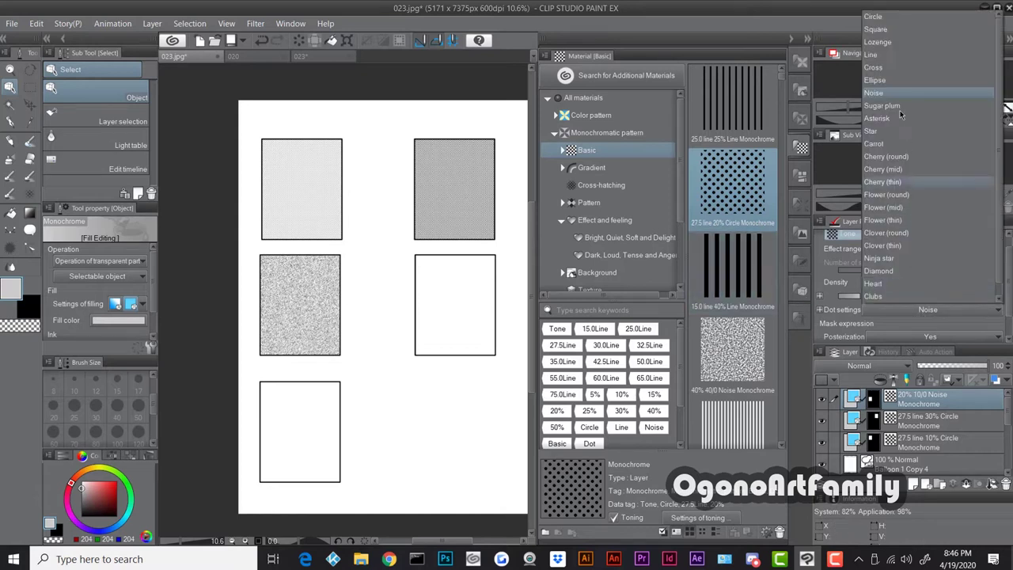
click(896, 18)
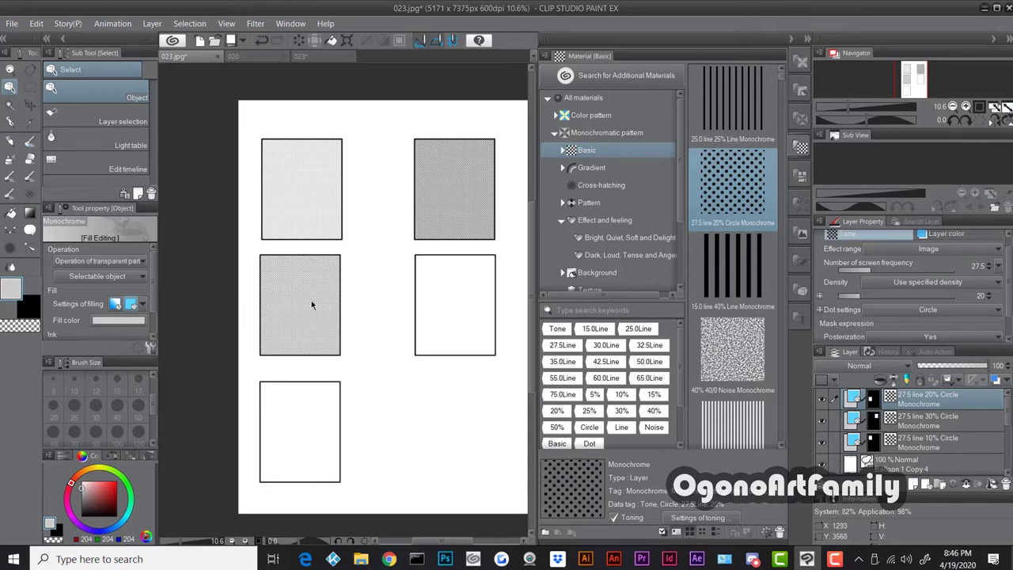
Raise the density of the middle-left box's tone to 73.
scroll(311, 300, up, 1)
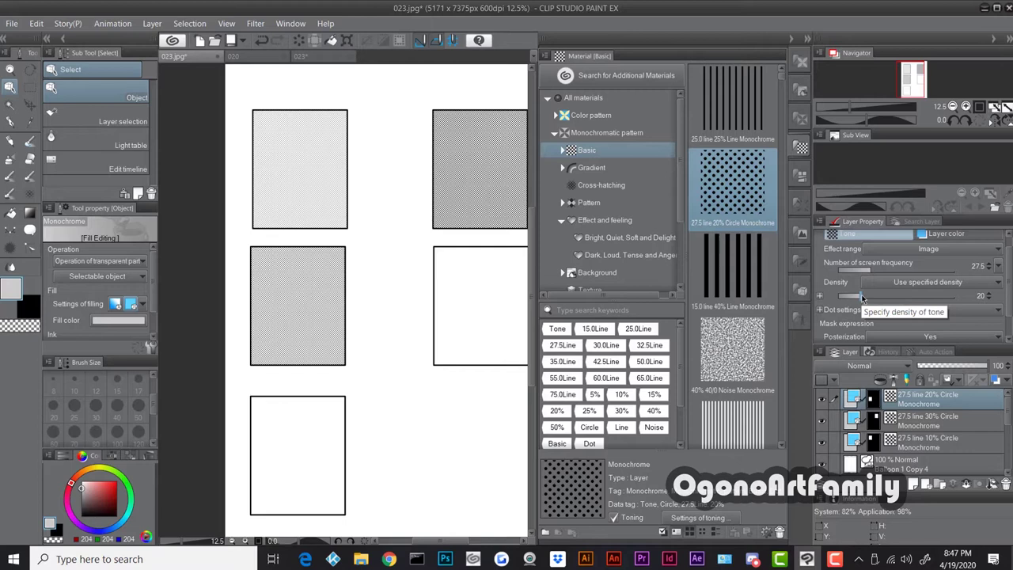
drag(862, 295, 922, 297)
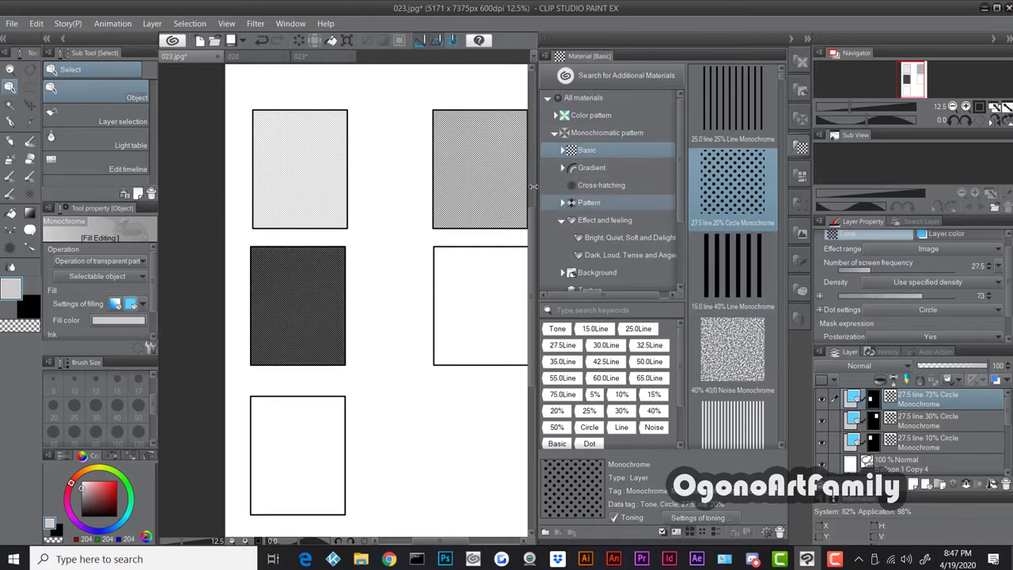
Select the inside of the middle-right box, fill it with the 27.5 line 20% Circle tone, and set its density to 100.
key(w)
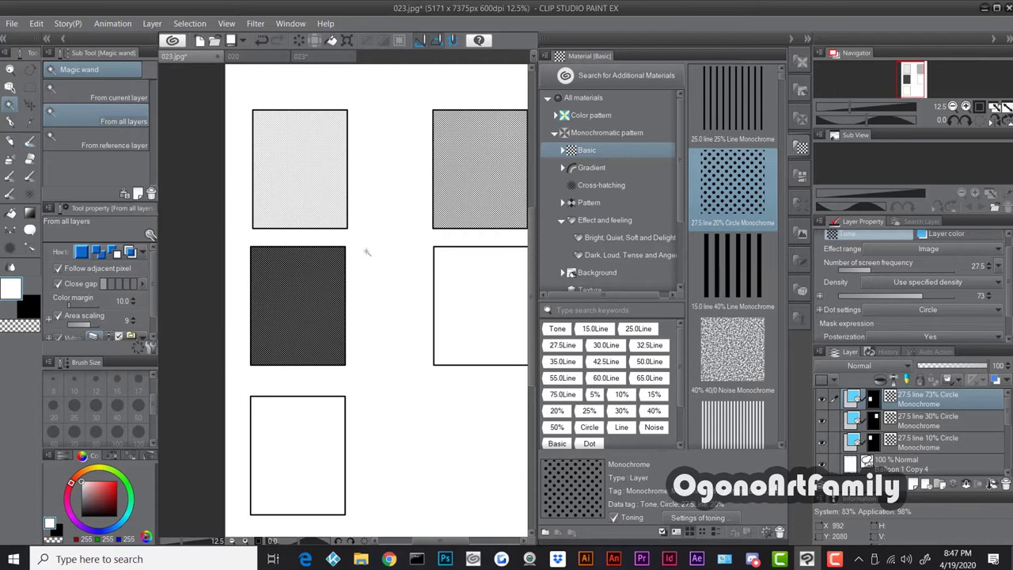
click(491, 301)
drag(731, 183, 488, 335)
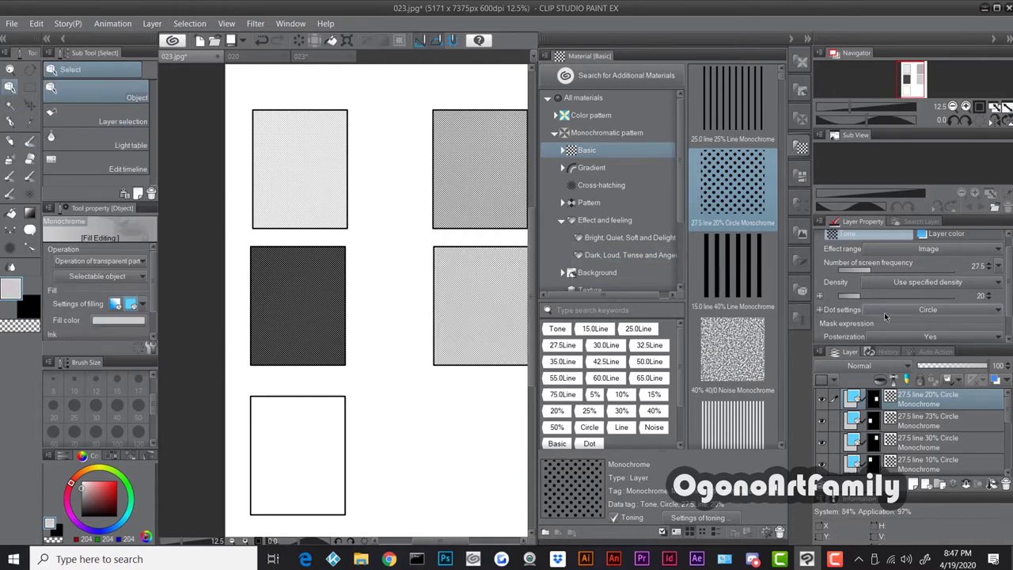
drag(866, 297, 959, 296)
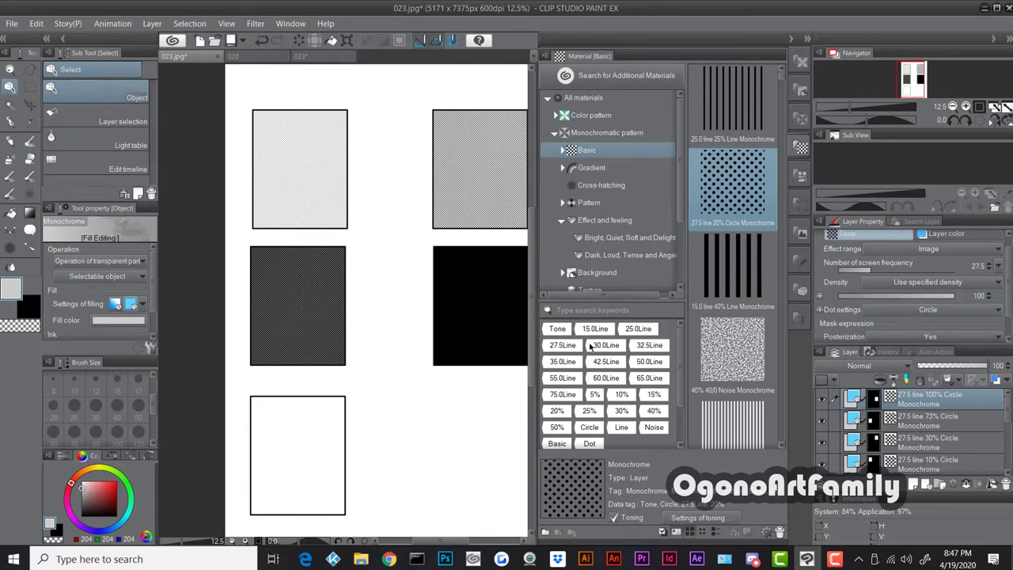
click(437, 538)
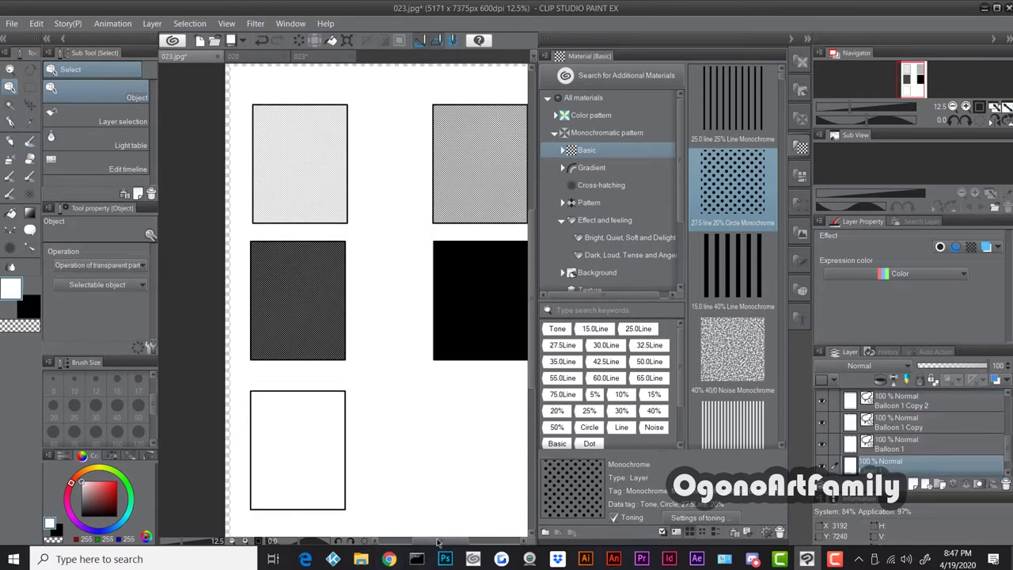
drag(437, 541, 431, 541)
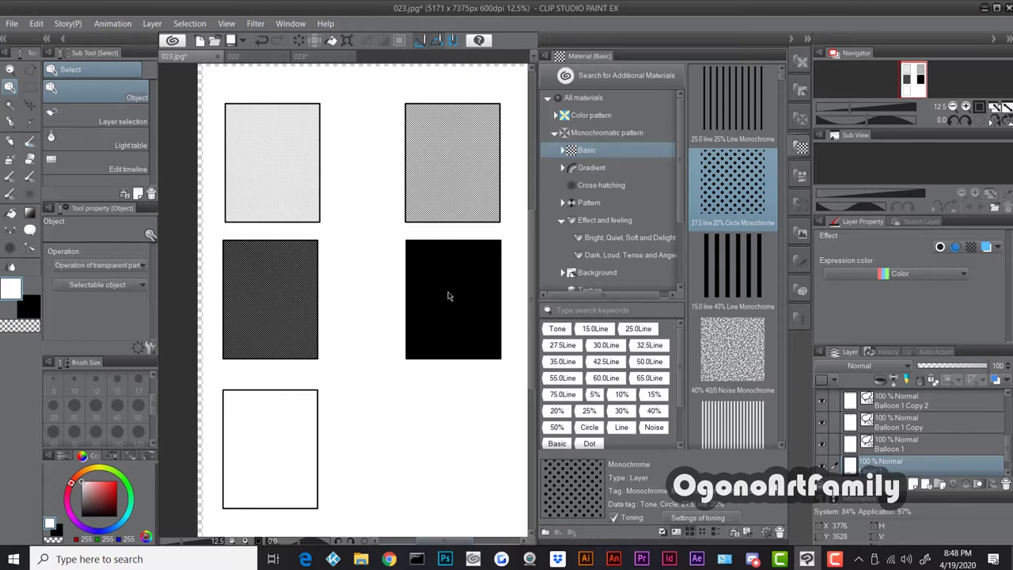
scroll(446, 396, up, 3)
scroll(447, 395, down, 3)
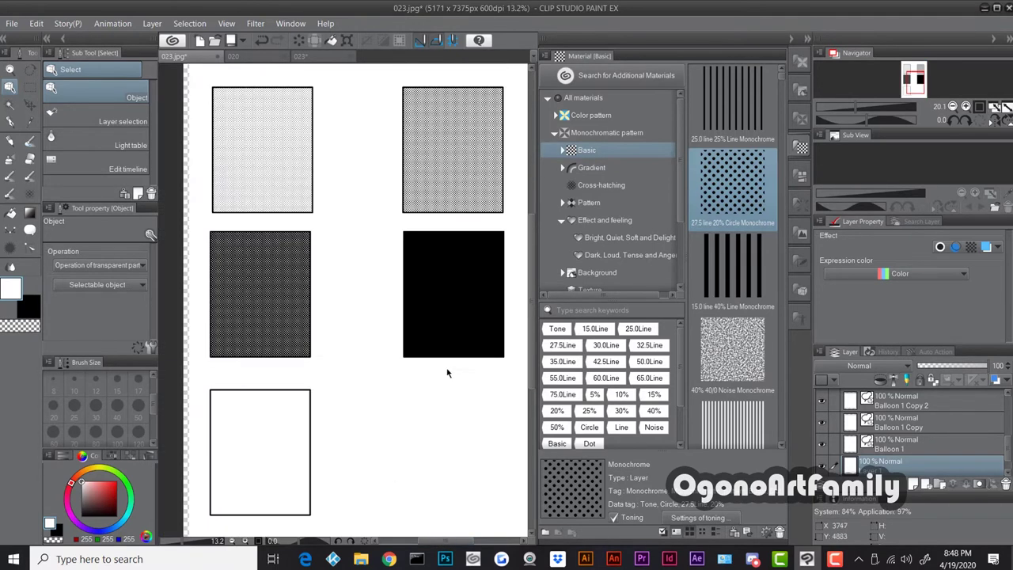
Select the inside of the bottom-left box and fill it with the 25.0 line 15% Circle tone.
scroll(453, 324, down, 2)
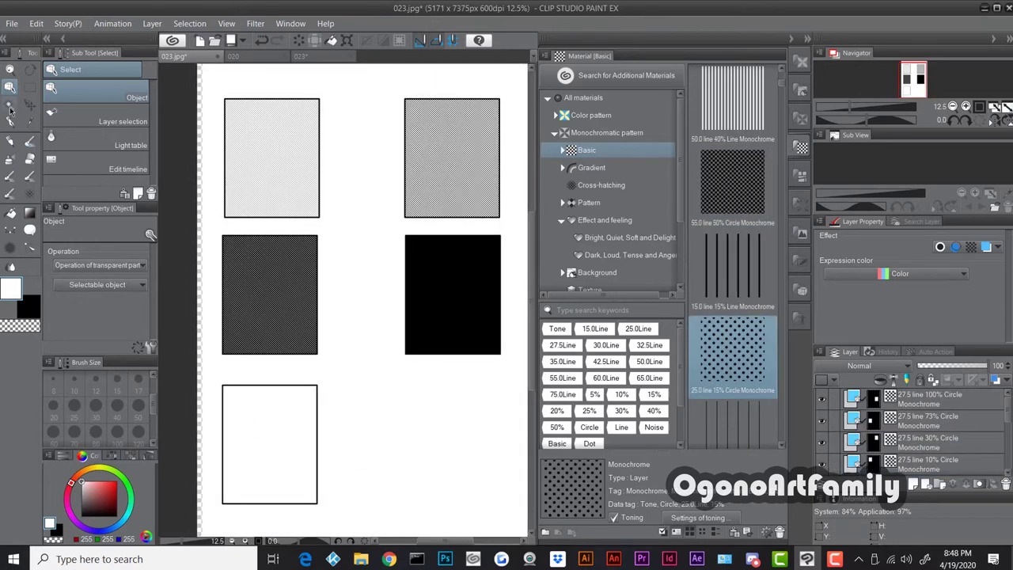
key(w)
click(266, 435)
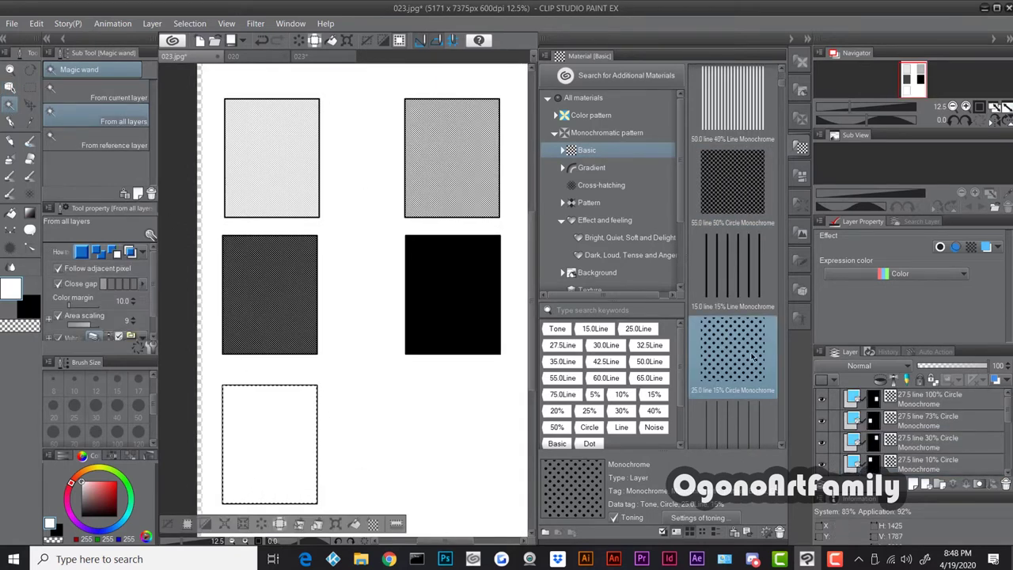
drag(744, 360, 272, 482)
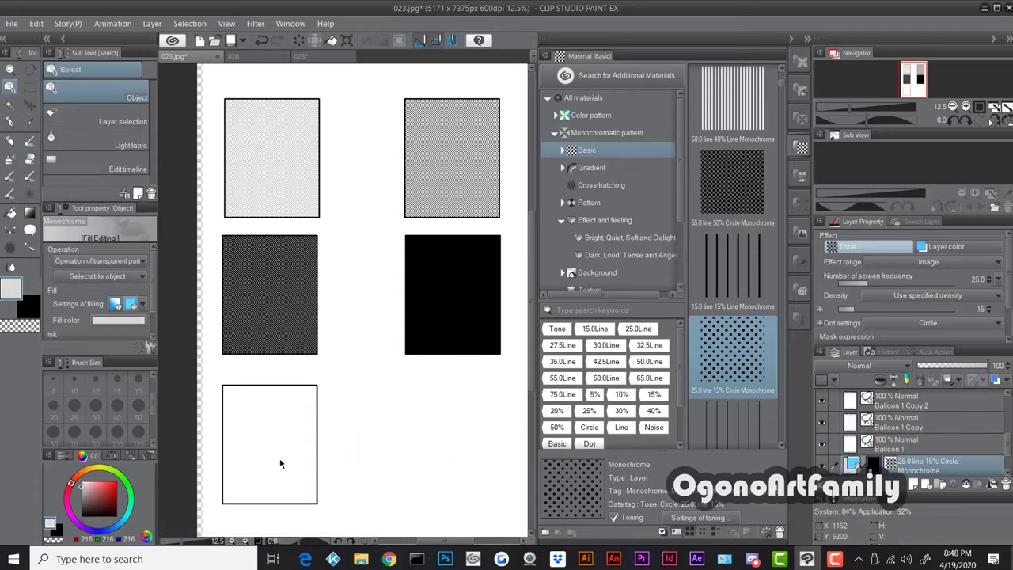
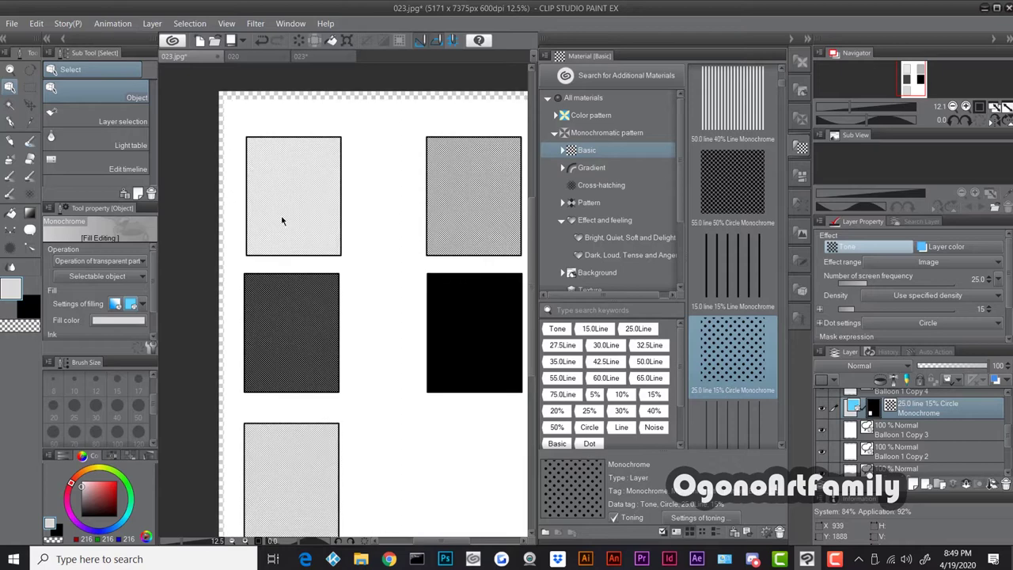
Examine the dots of the top-left box's tone up close and compare the shades of all the boxes from a distance.
scroll(289, 198, up, 3)
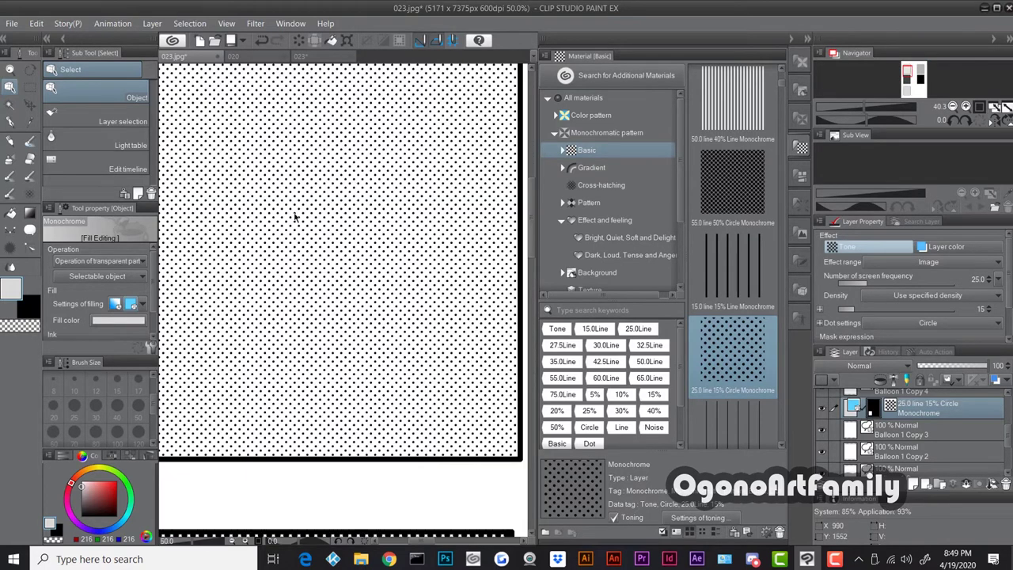
scroll(308, 230, down, 3)
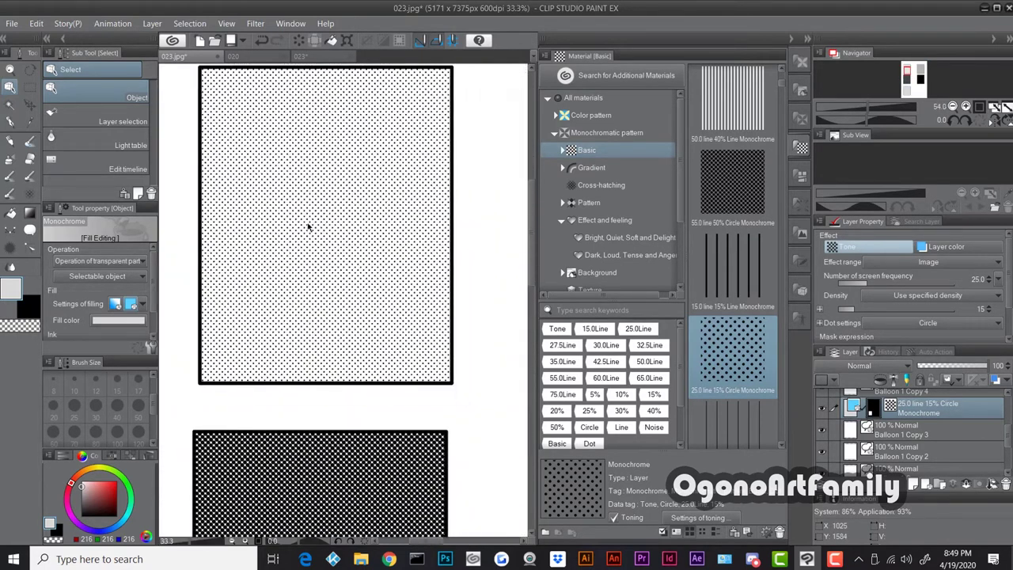
scroll(289, 202, up, 1)
scroll(289, 202, up, 1)
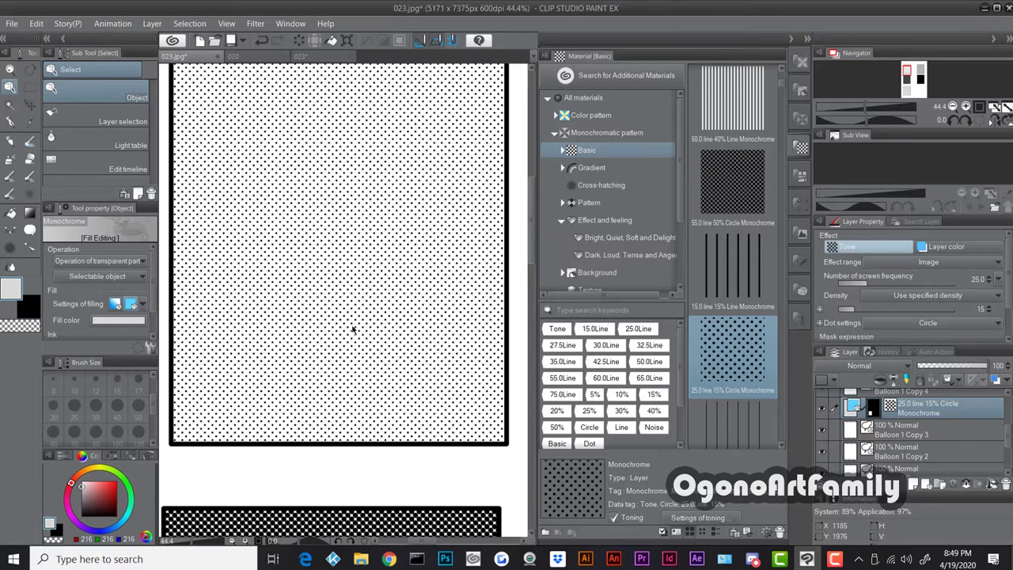
scroll(353, 329, down, 5)
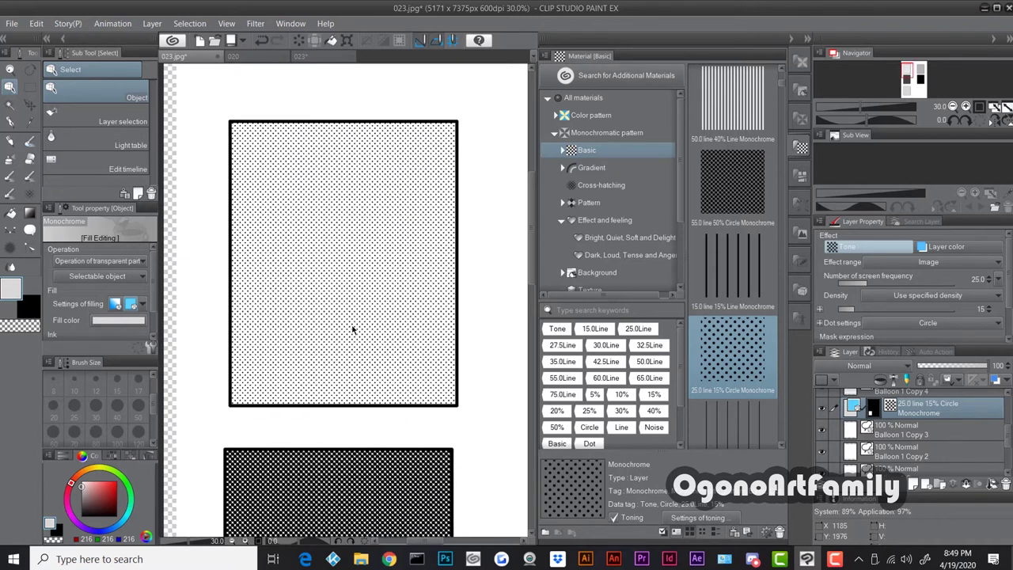
scroll(353, 330, down, 1)
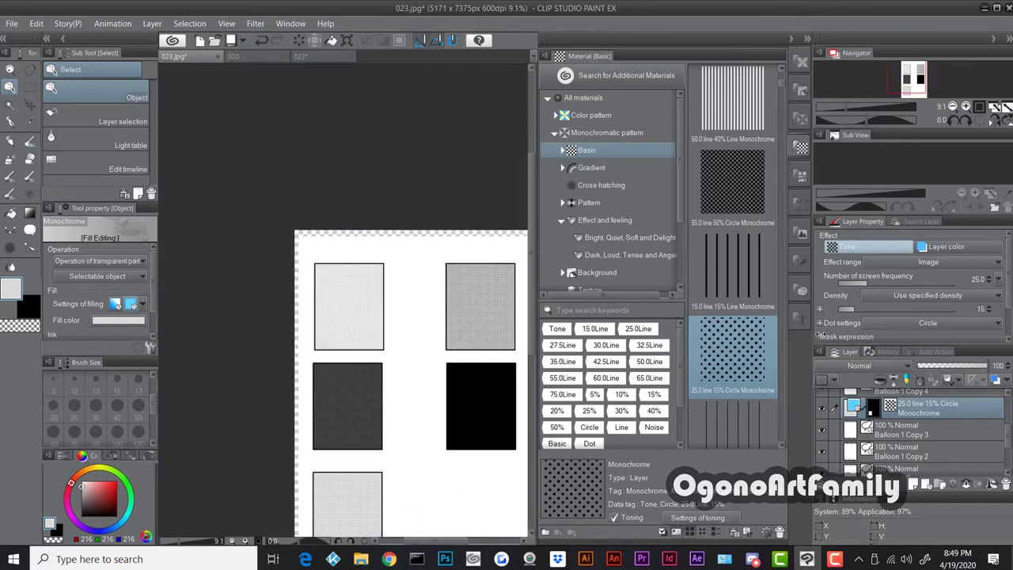
scroll(423, 409, down, 1)
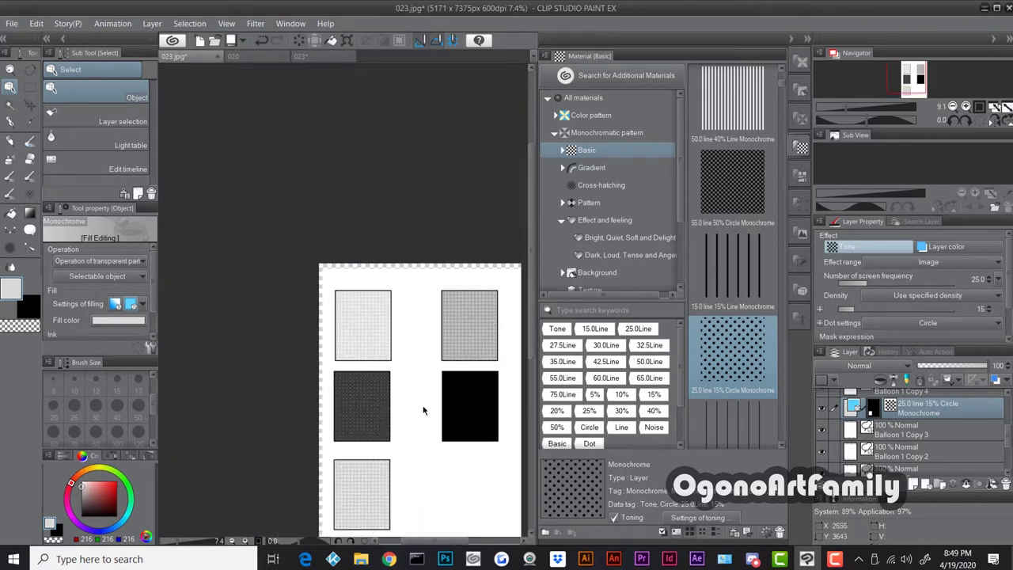
scroll(423, 409, up, 2)
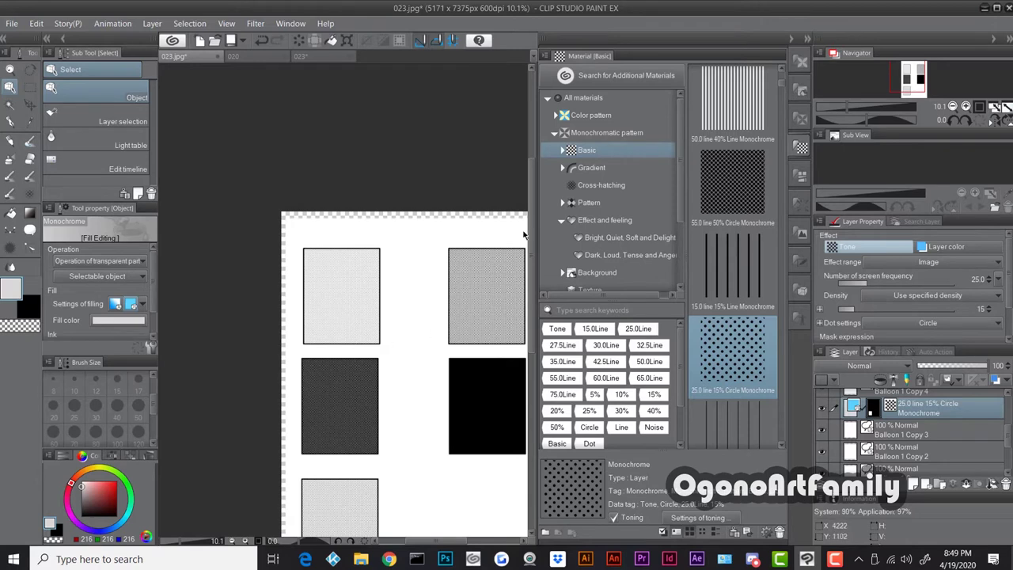
scroll(531, 226, down, 3)
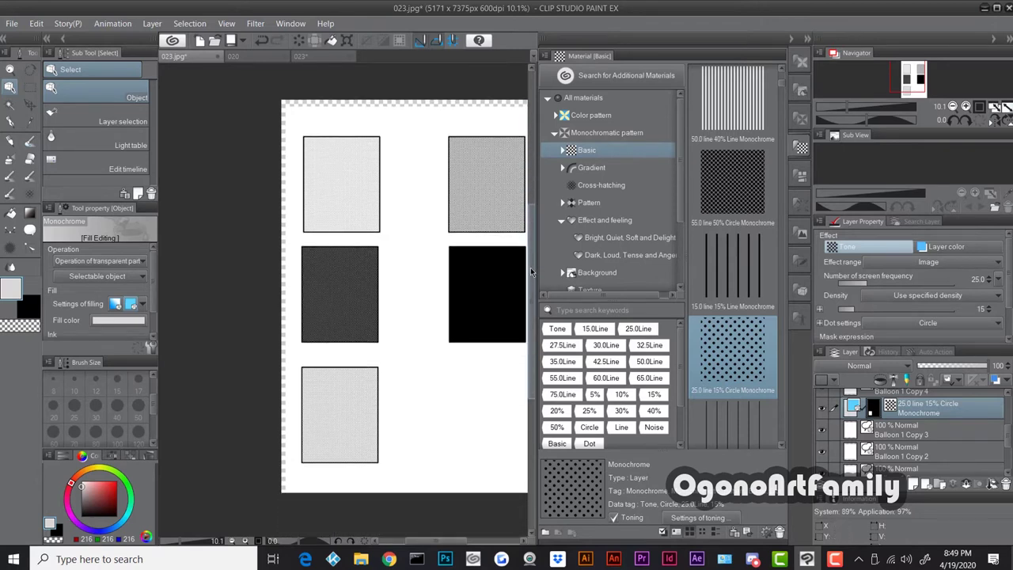
scroll(317, 441, up, 4)
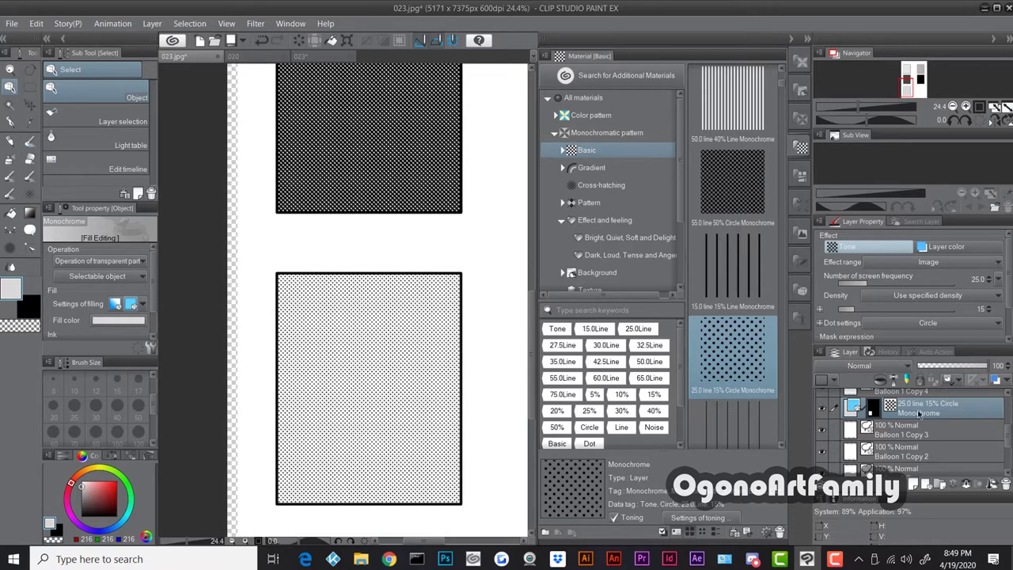
Hide and reshow the bottom-left box's tone layer, and lower its screen frequency to 6.1.
click(825, 411)
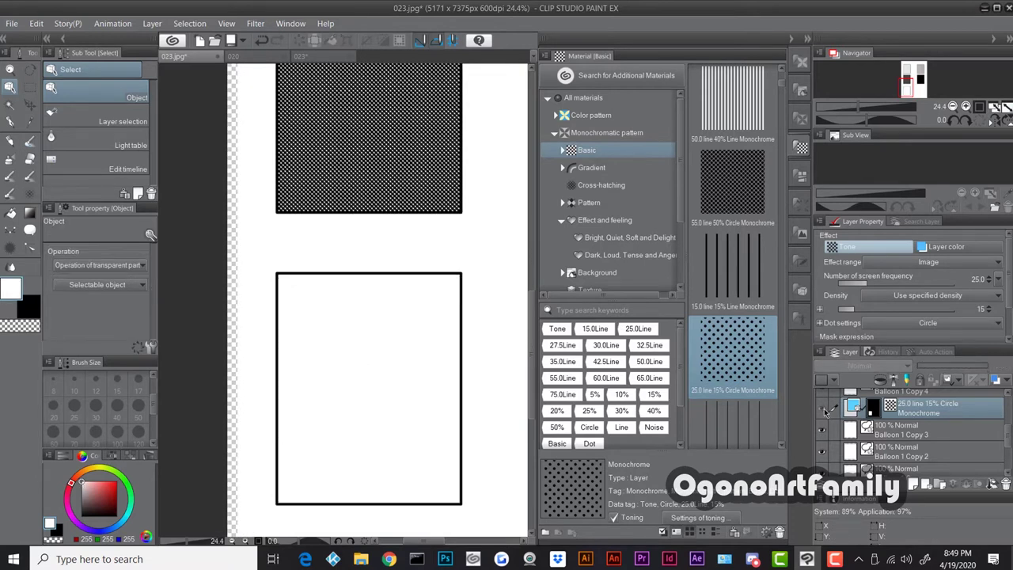
click(825, 411)
drag(866, 284, 837, 284)
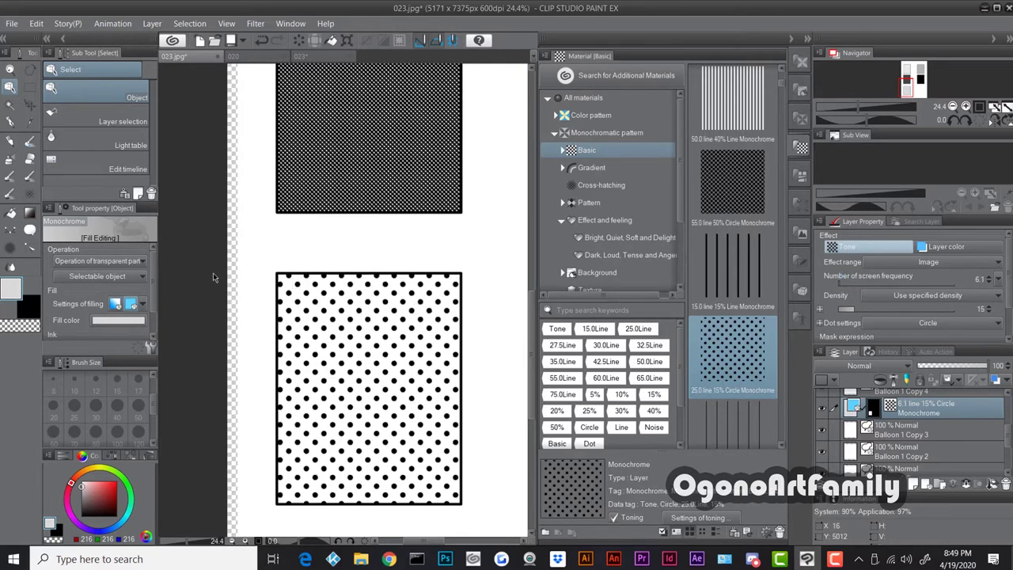
Examine the large dots in the bottom-left box at different magnifications and compare them with the finer tones in the other boxes.
scroll(248, 283, down, 2)
scroll(248, 282, down, 1)
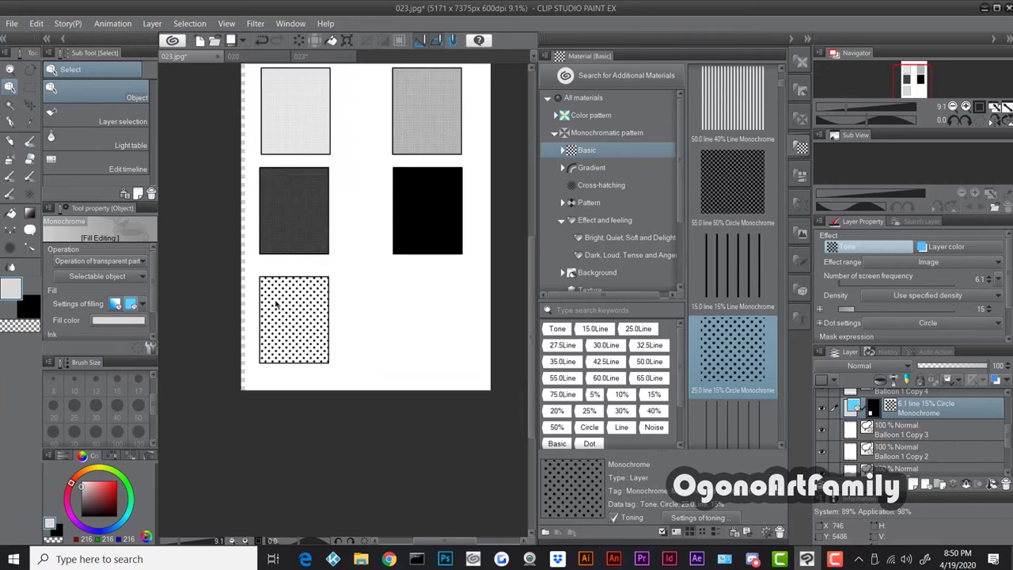
scroll(293, 305, up, 1)
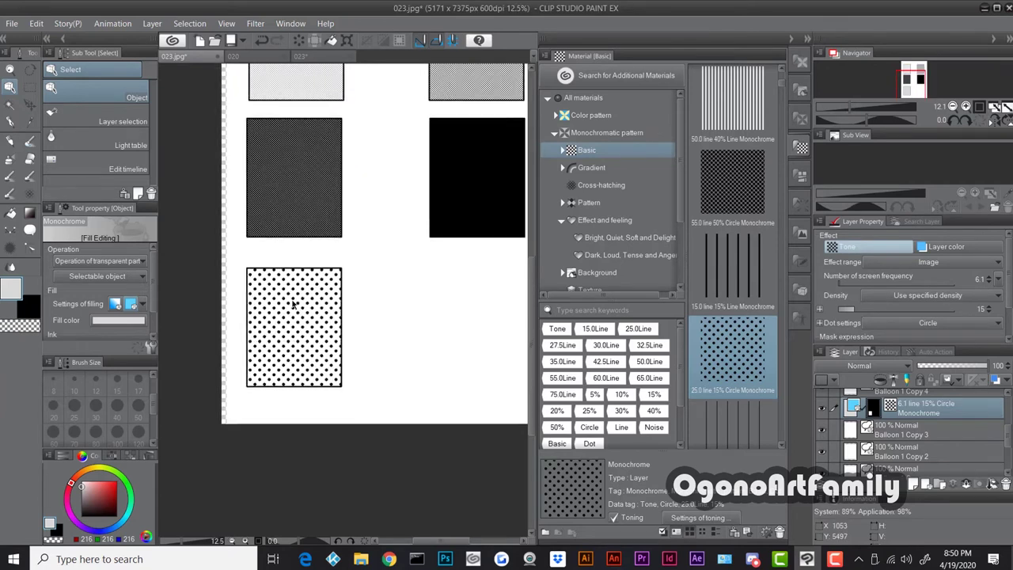
scroll(292, 305, up, 2)
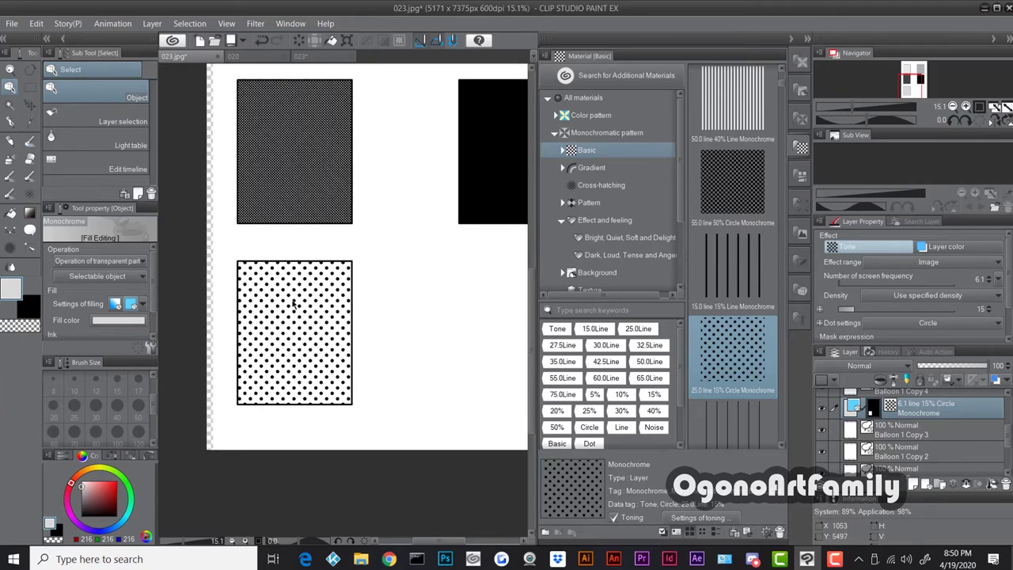
scroll(293, 305, down, 1)
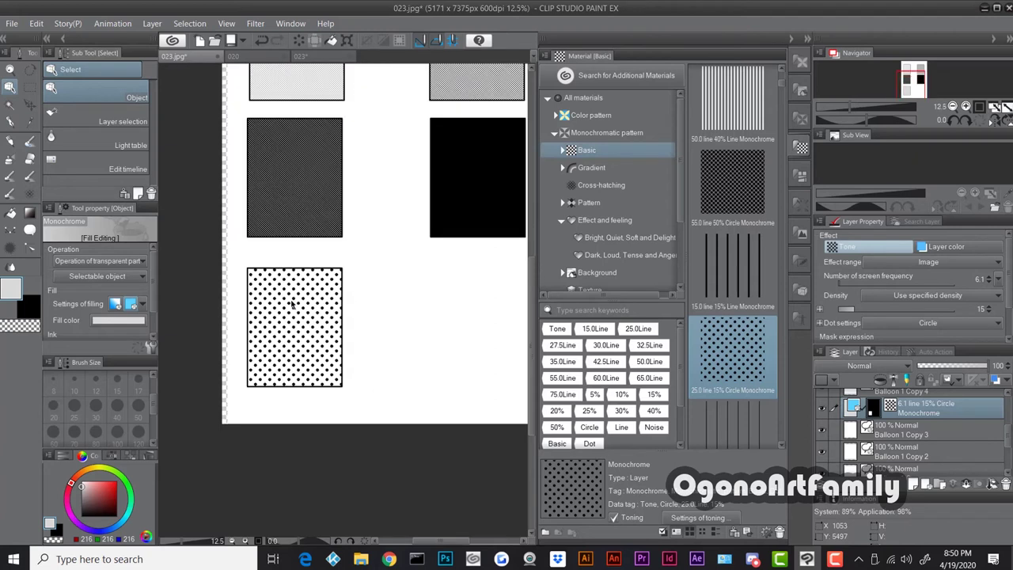
scroll(293, 302, down, 1)
scroll(292, 328, up, 1)
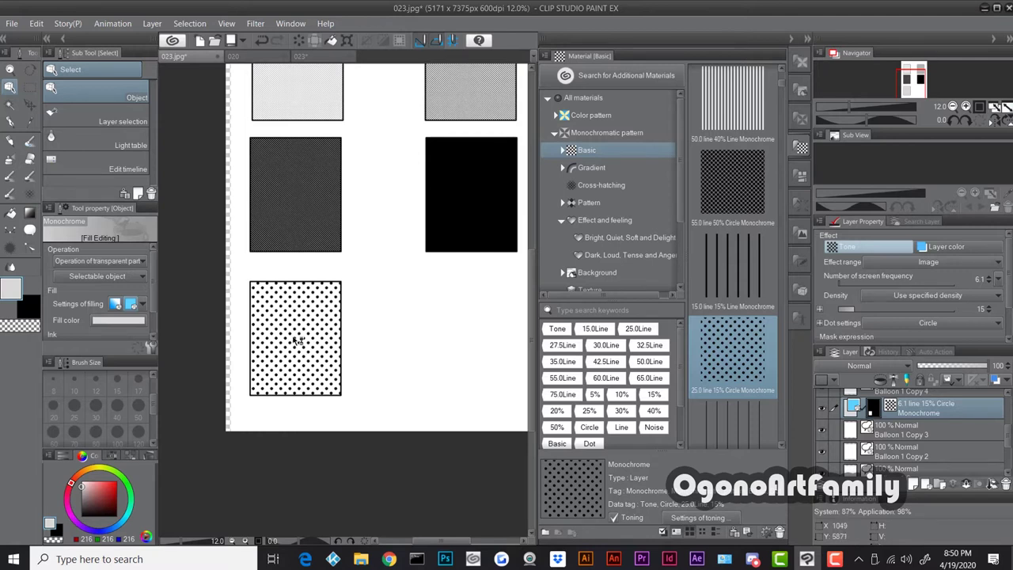
scroll(294, 340, down, 1)
scroll(294, 340, up, 2)
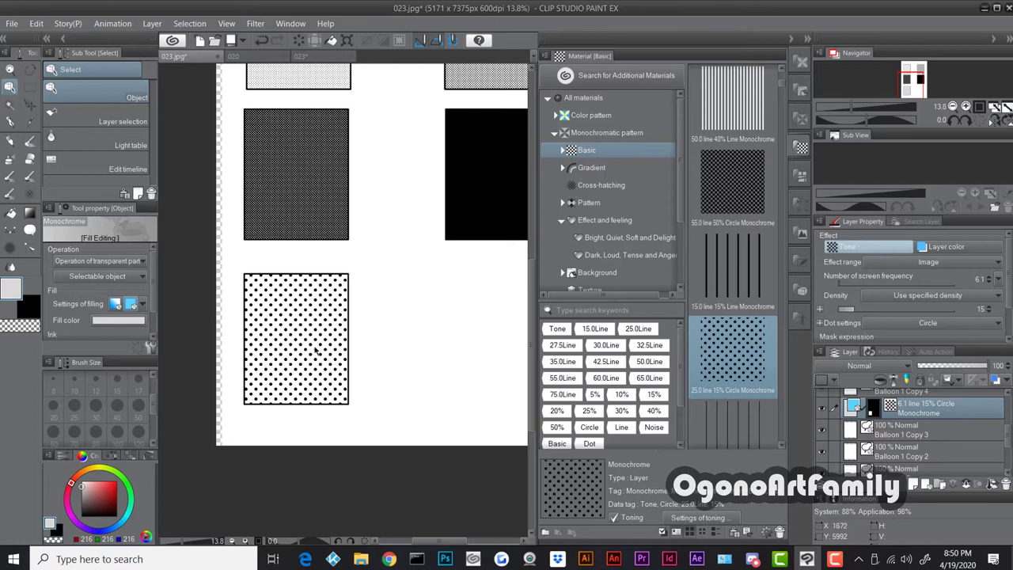
scroll(313, 349, up, 1)
scroll(316, 356, down, 2)
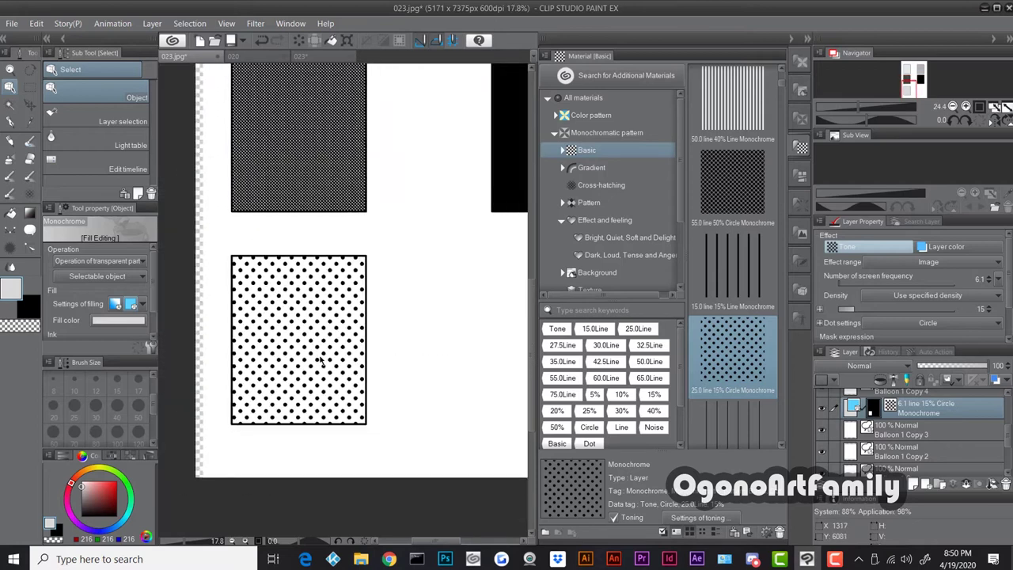
scroll(317, 357, down, 1)
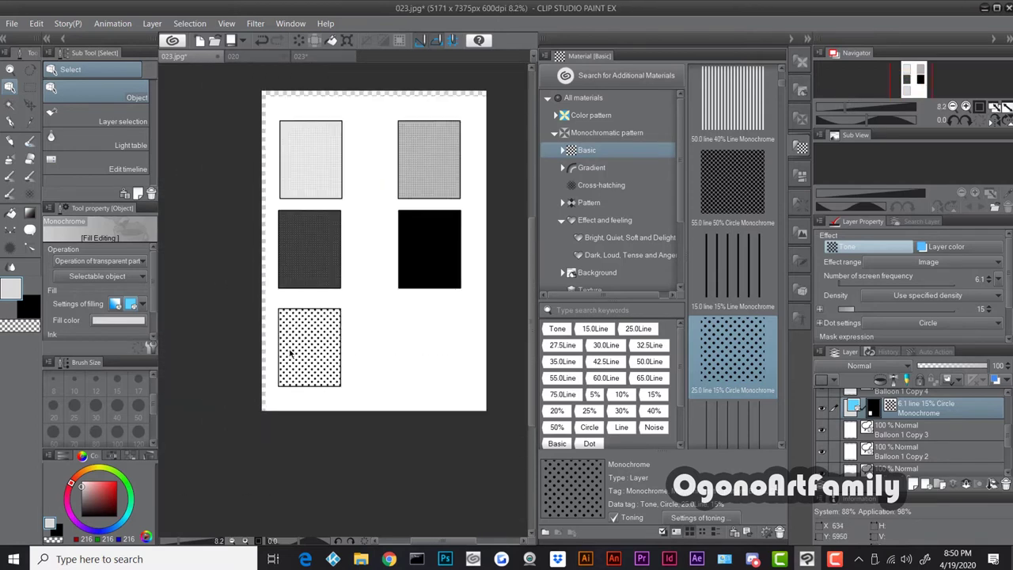
scroll(295, 356, up, 1)
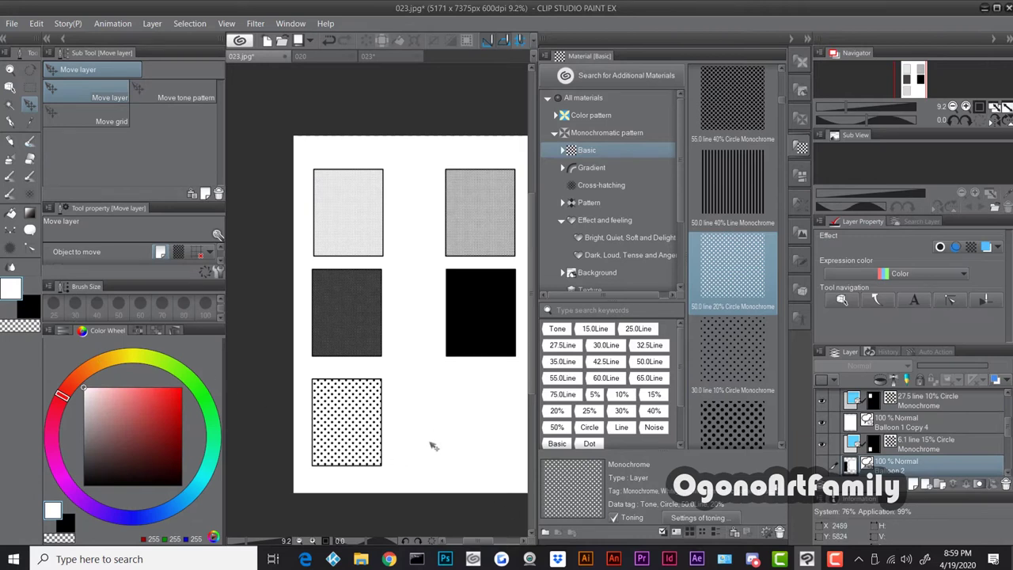
drag(478, 542, 484, 544)
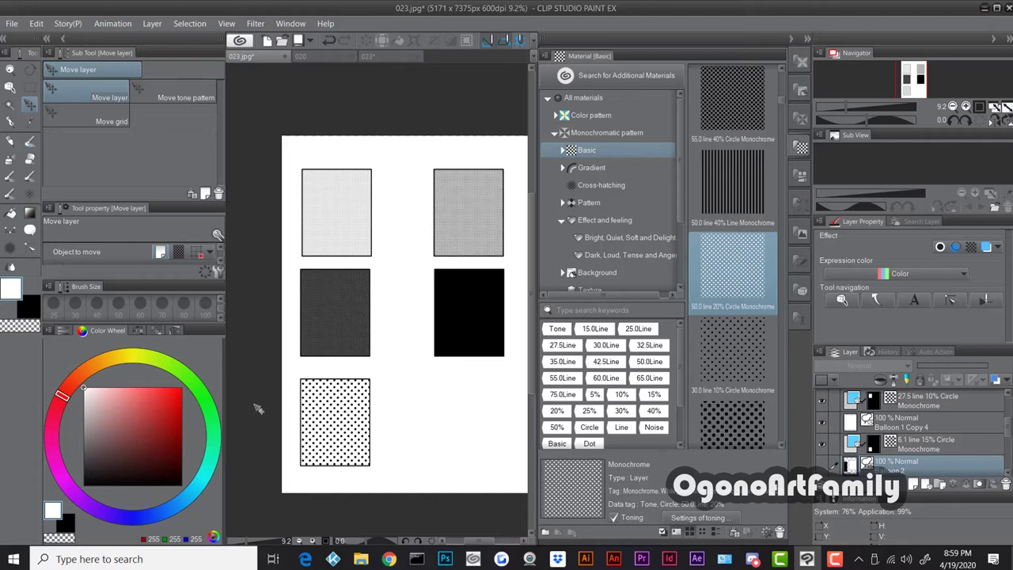
Change the drawing colour through dark grey, black and near-white, ending on a mid grey.
click(85, 466)
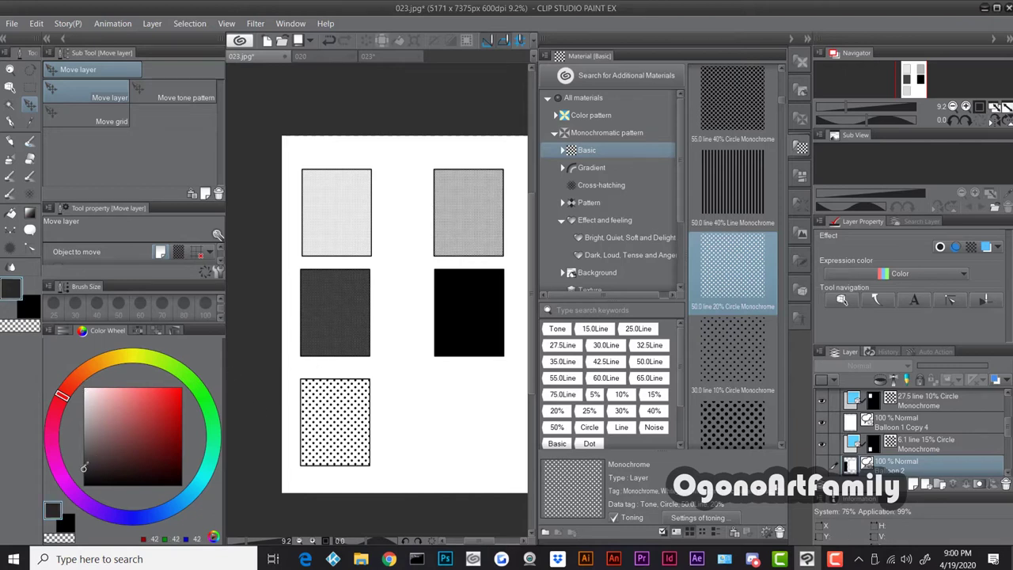
drag(86, 467, 83, 485)
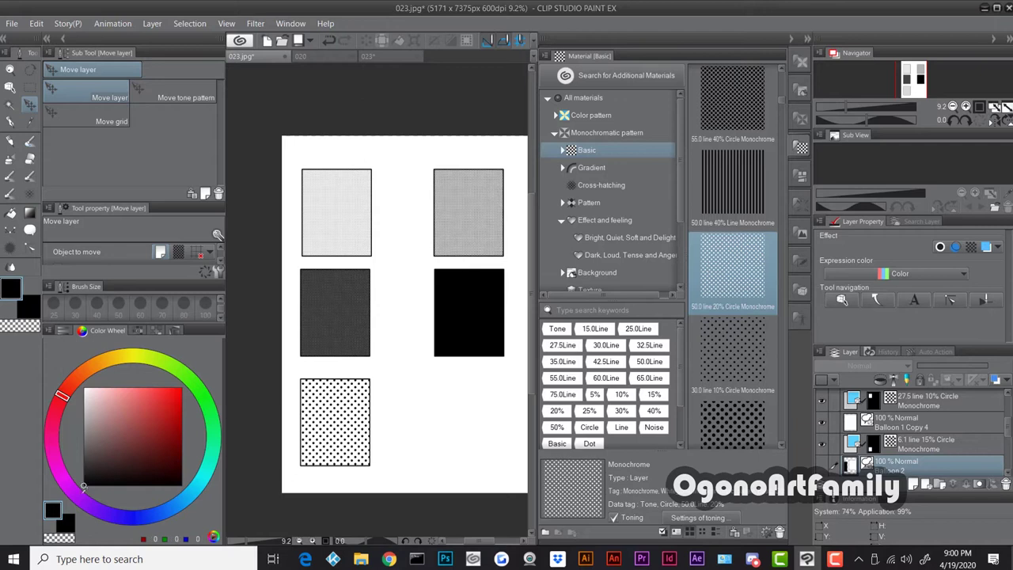
click(83, 386)
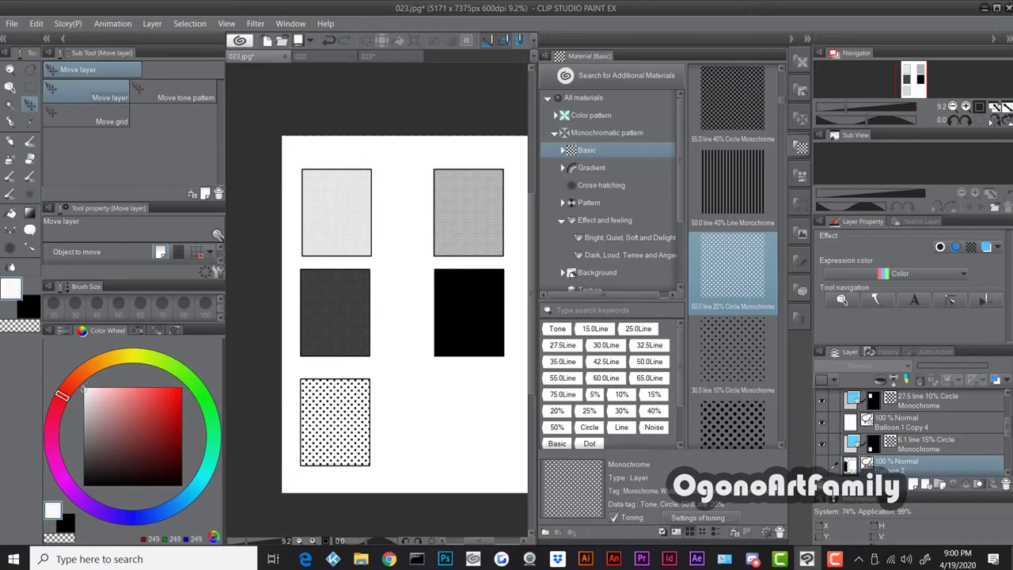
drag(83, 386, 83, 422)
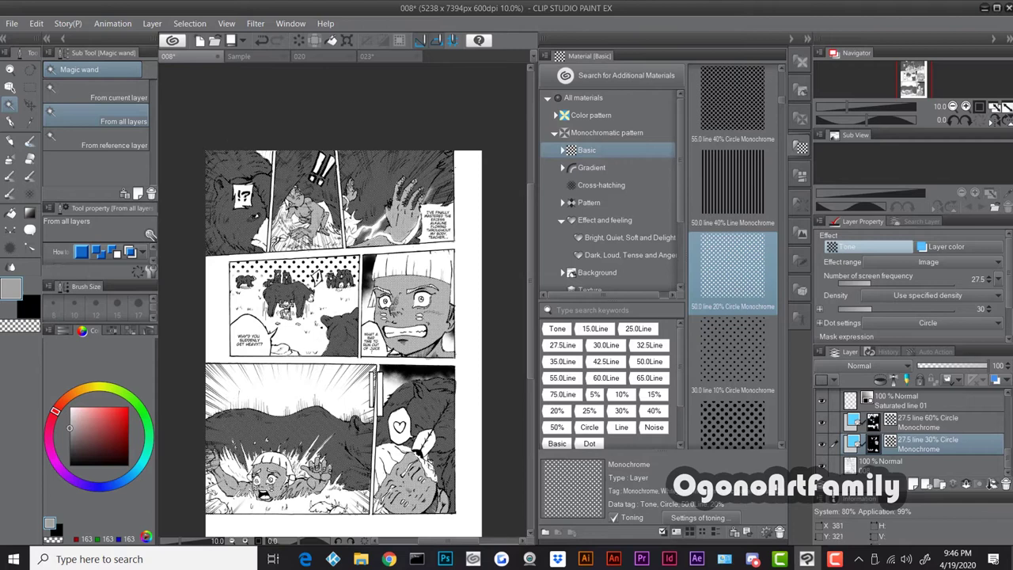
Examine the screentones in the bear panels of manga page 008 at different magnifications.
scroll(212, 195, up, 1)
scroll(275, 300, up, 2)
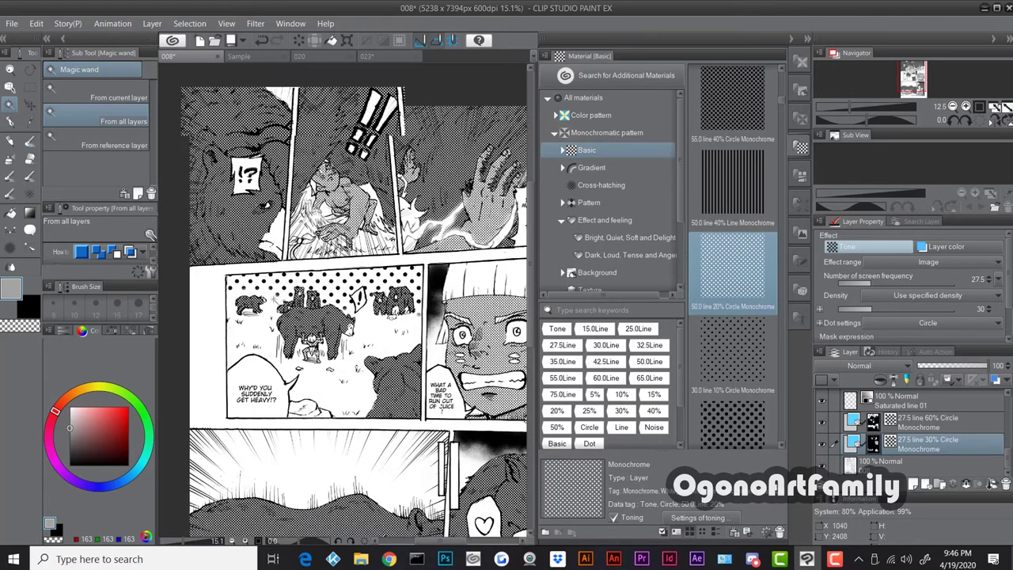
scroll(269, 286, down, 2)
scroll(284, 296, up, 2)
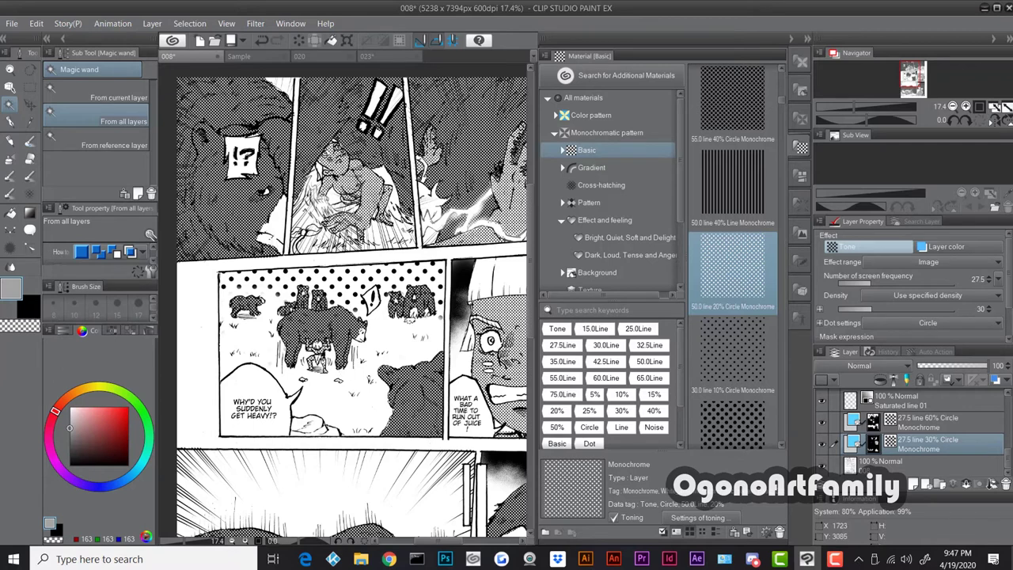
scroll(362, 370, down, 5)
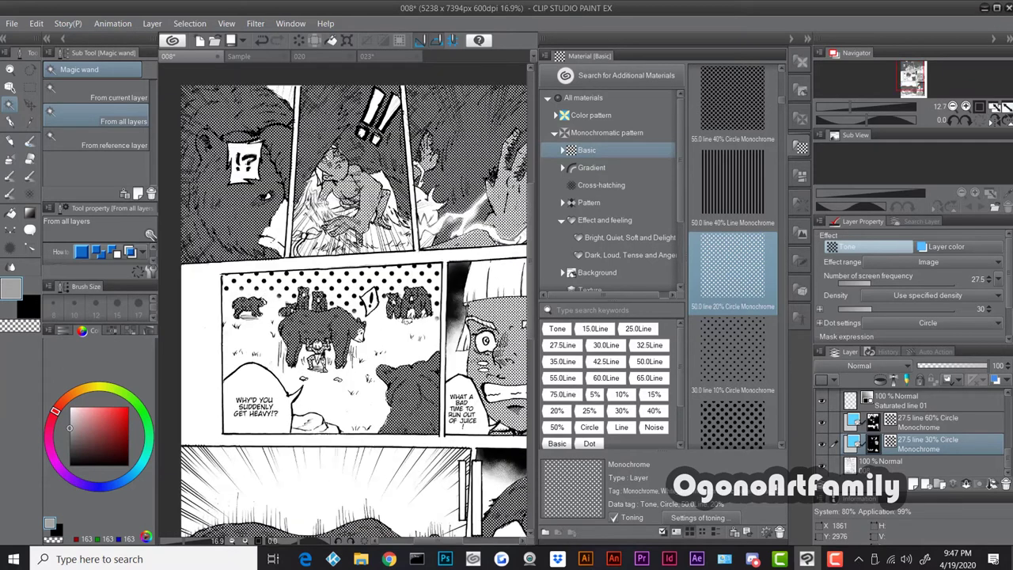
scroll(364, 400, down, 2)
scroll(364, 400, up, 6)
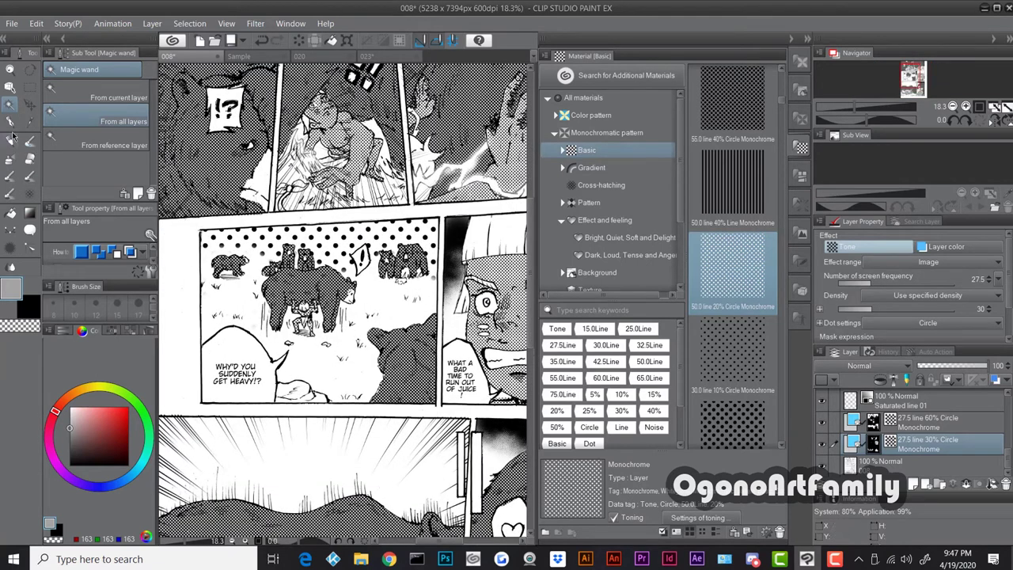
Select the rock beside the speech balloon in the middle-left panel and undo the tone fill on it.
click(317, 349)
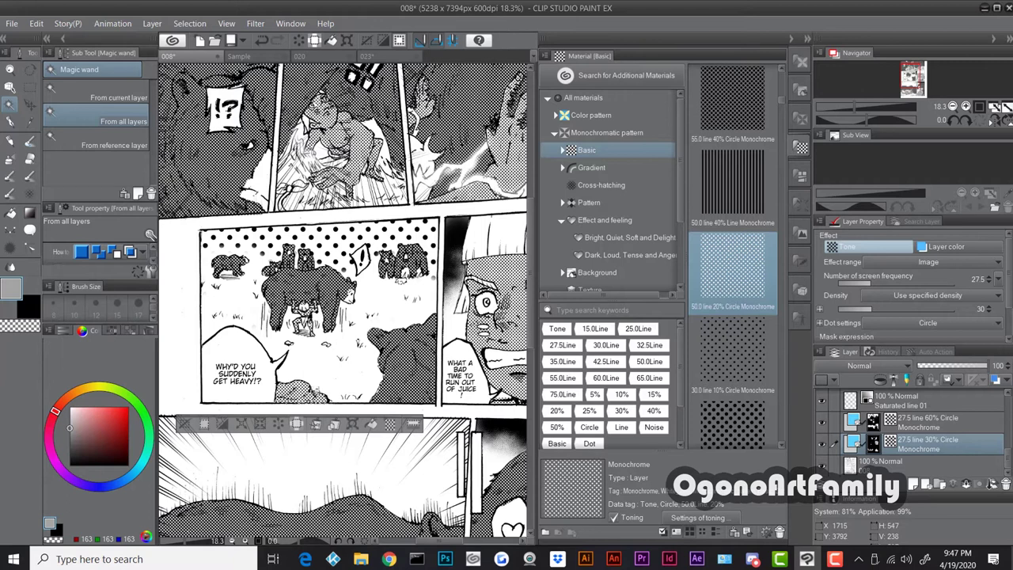
click(36, 23)
click(48, 40)
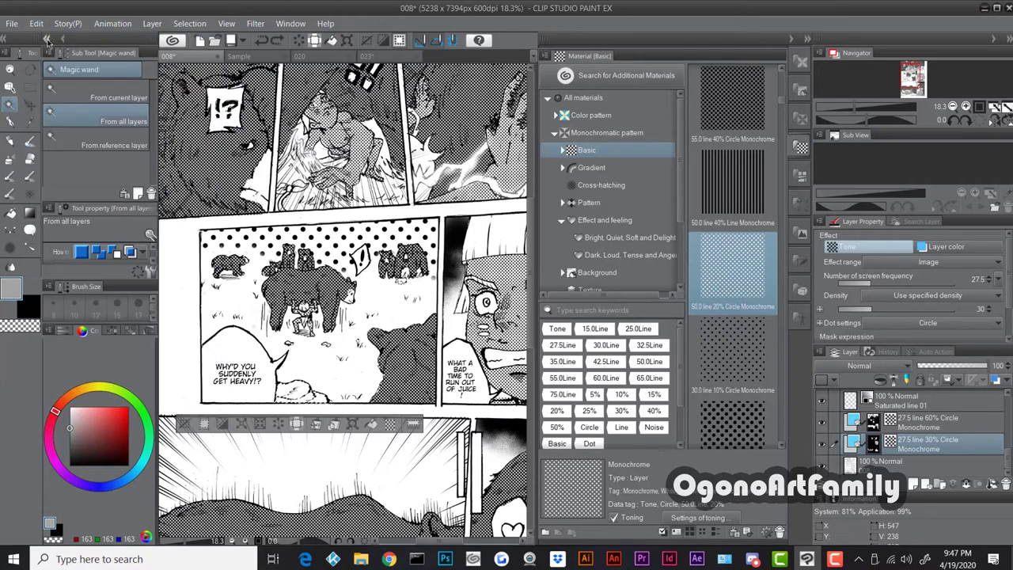
Try the 27.5 line 60% Circle tone on the rock beside the speech balloon, and undo the fill.
click(947, 427)
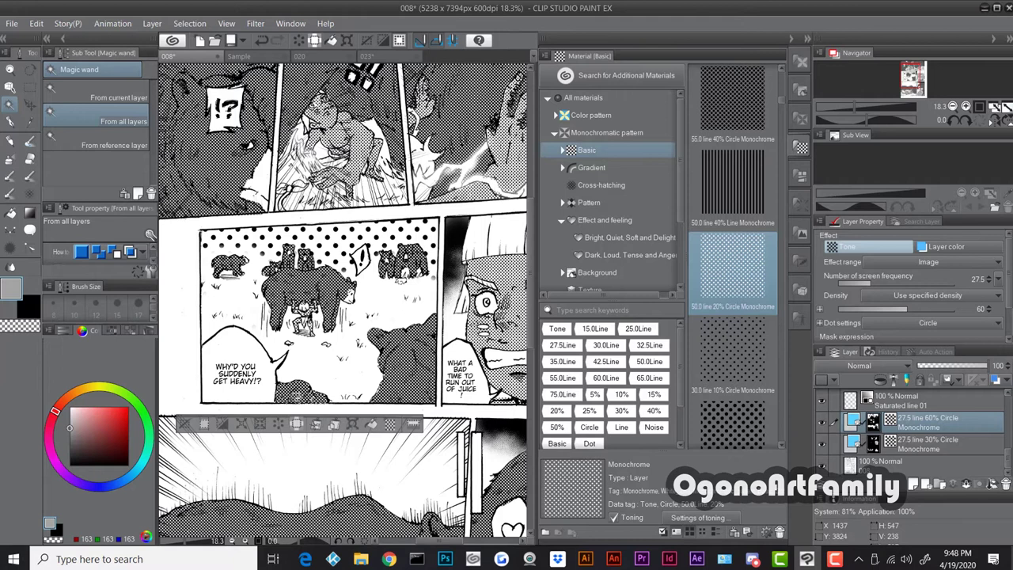
scroll(186, 352, up, 1)
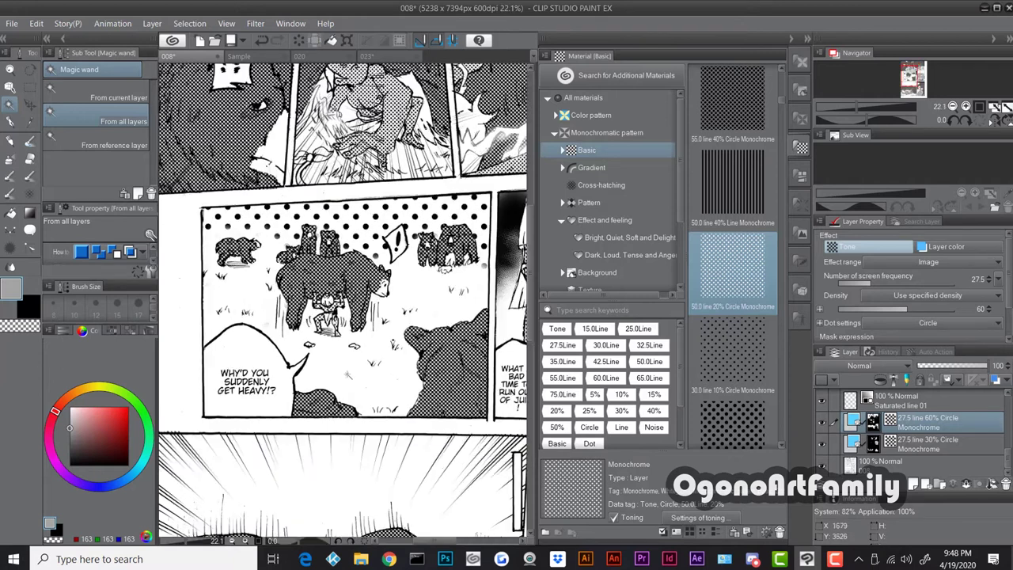
click(36, 23)
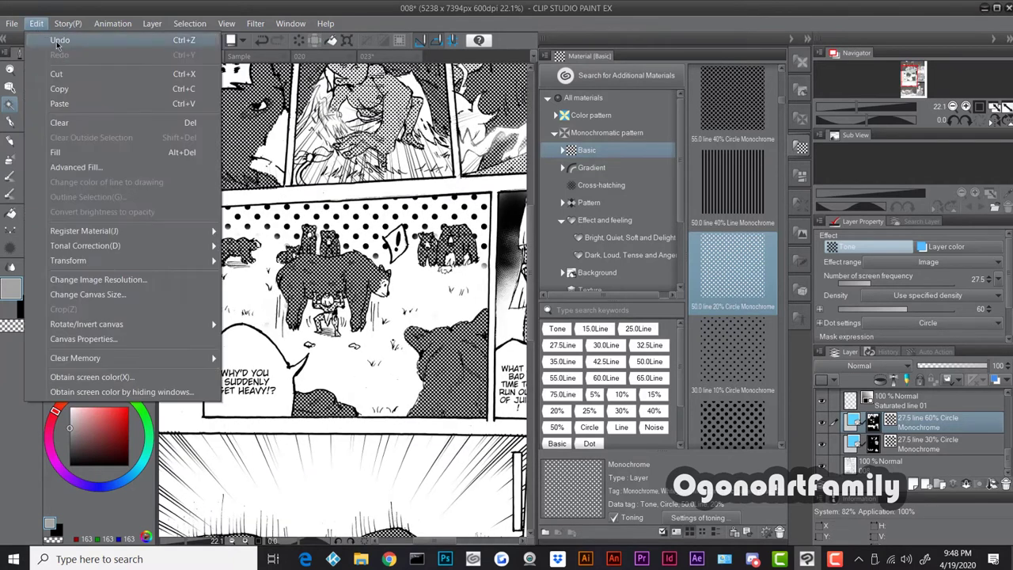
click(37, 23)
click(37, 23)
click(37, 24)
scroll(298, 277, down, 2)
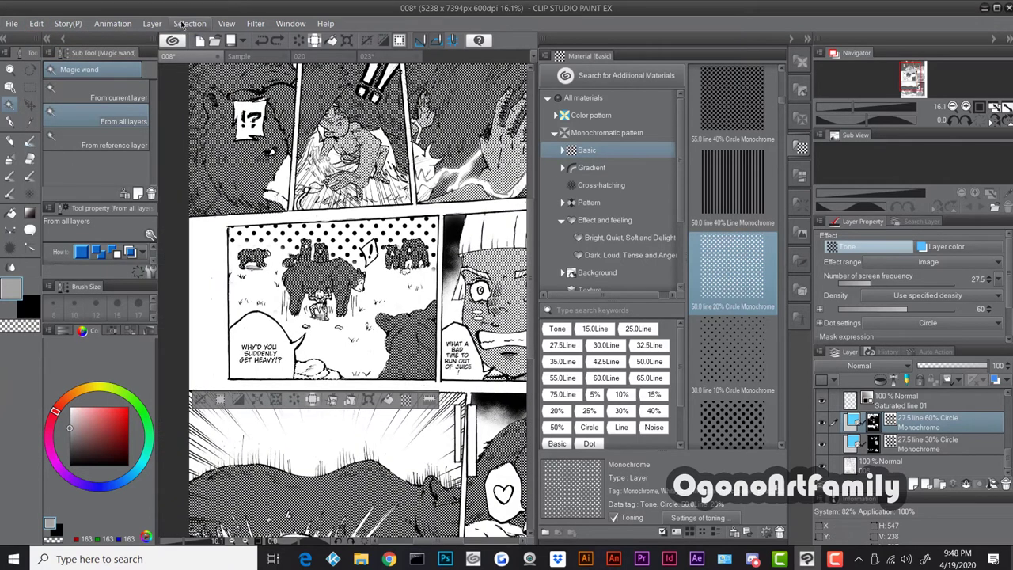
Deselect the rock beside the speech balloon in the middle-left panel.
click(190, 23)
click(198, 57)
scroll(356, 300, down, 3)
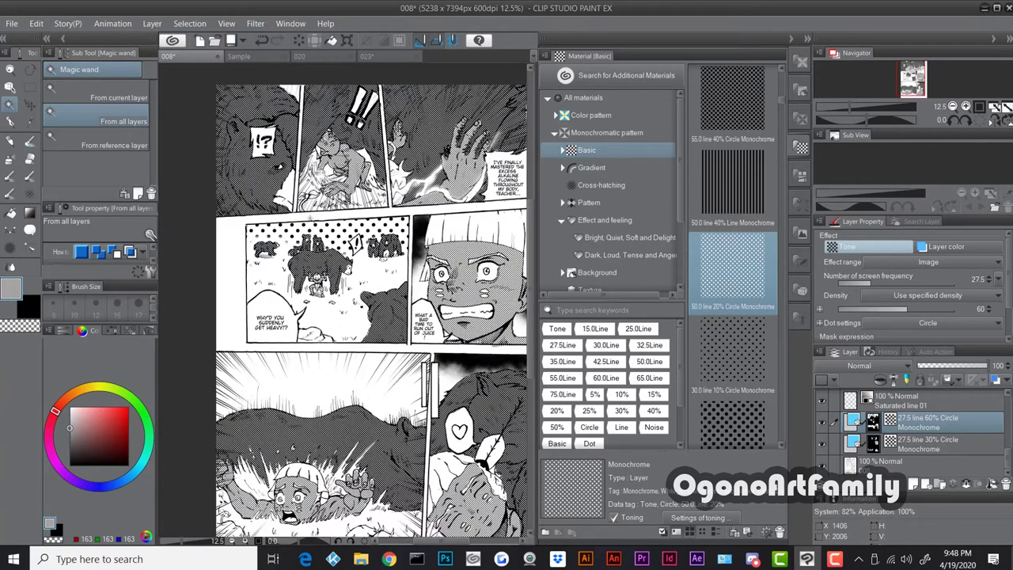
scroll(356, 301, up, 2)
scroll(334, 312, down, 1)
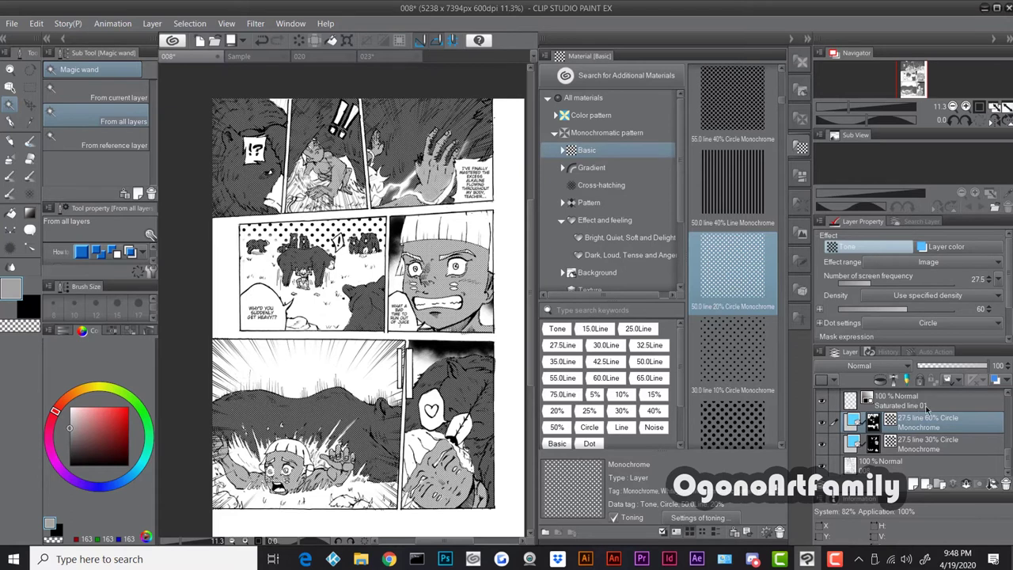
Vary the density of the 27.5 line 60% Circle tone layer between 50 and 100, ending at 50.
click(987, 313)
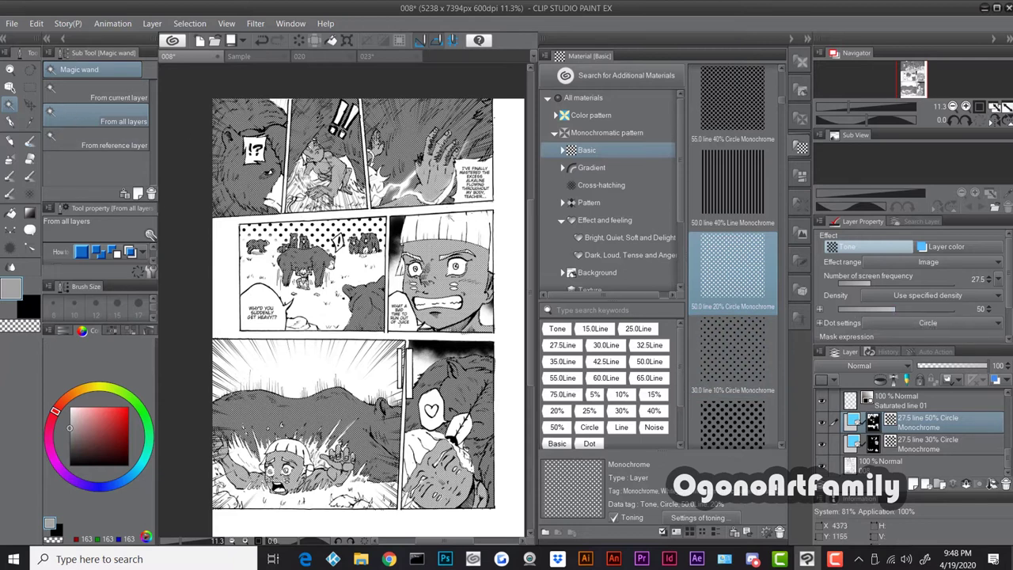
click(991, 307)
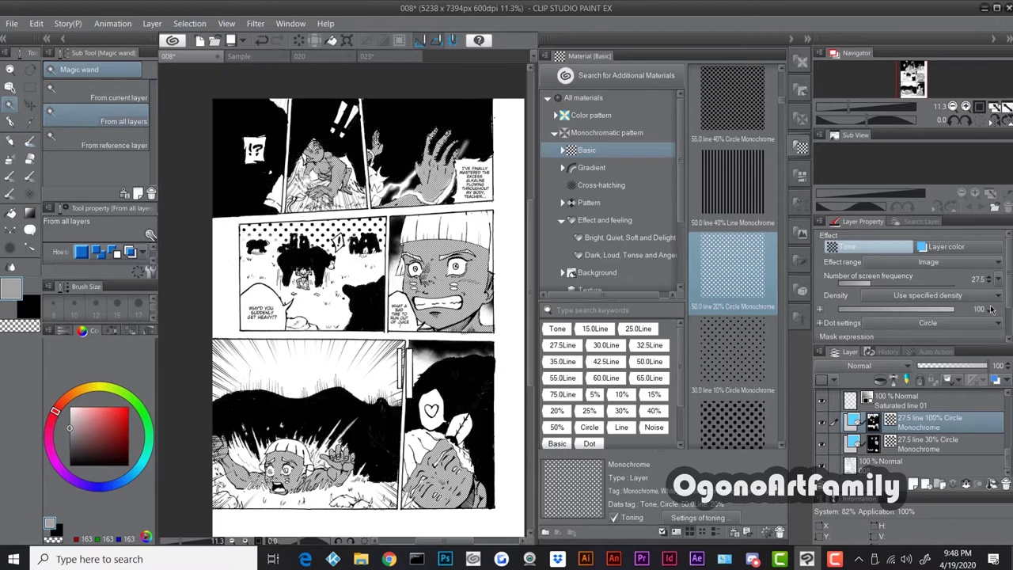
click(991, 313)
click(991, 313)
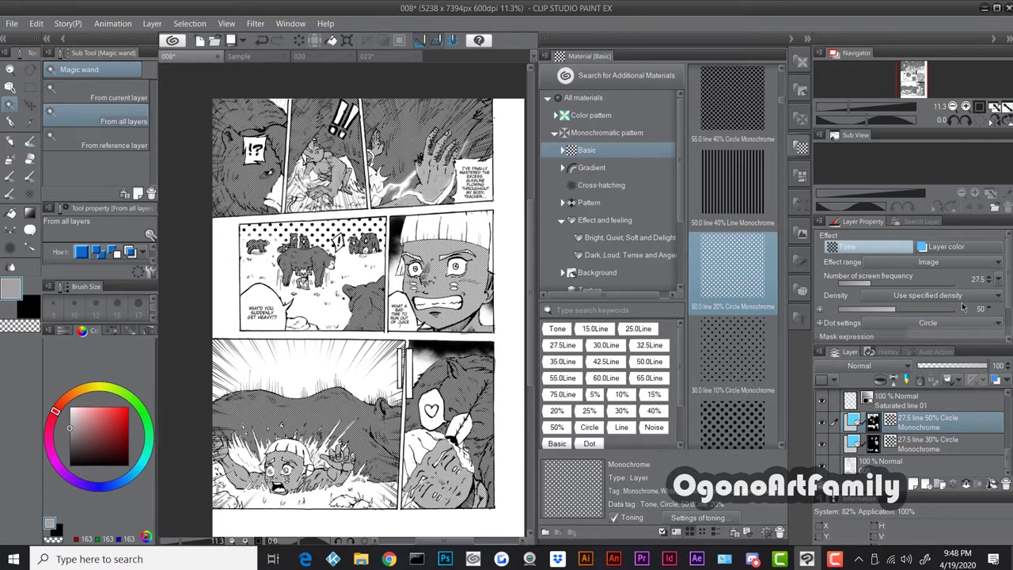
Examine the tones across the whole of manga page 008 at different magnifications.
scroll(435, 256, down, 1)
scroll(443, 261, down, 1)
scroll(443, 261, up, 3)
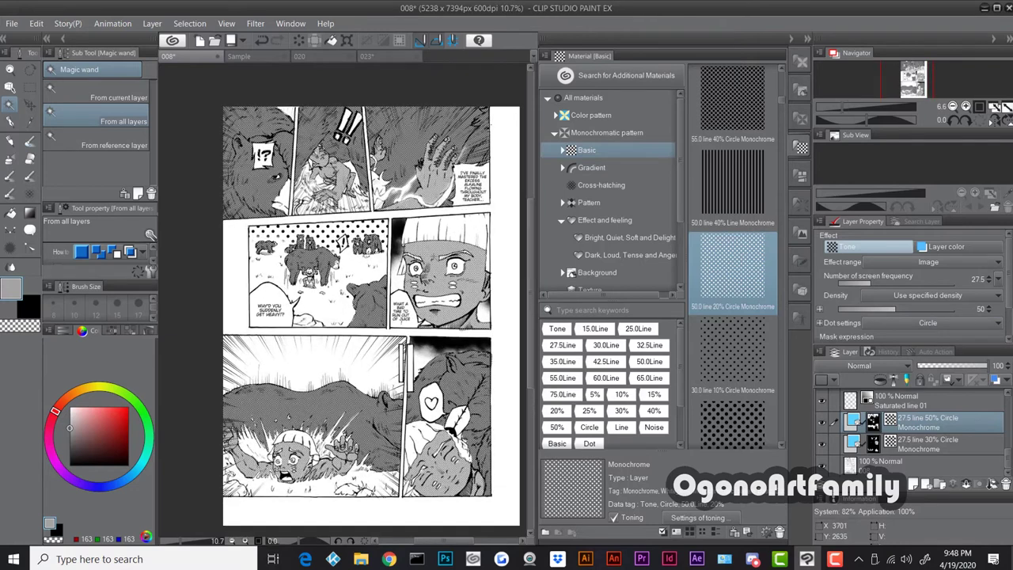
scroll(443, 261, down, 1)
scroll(443, 261, up, 2)
scroll(443, 261, down, 1)
scroll(443, 261, up, 1)
scroll(443, 261, up, 1)
scroll(443, 262, down, 3)
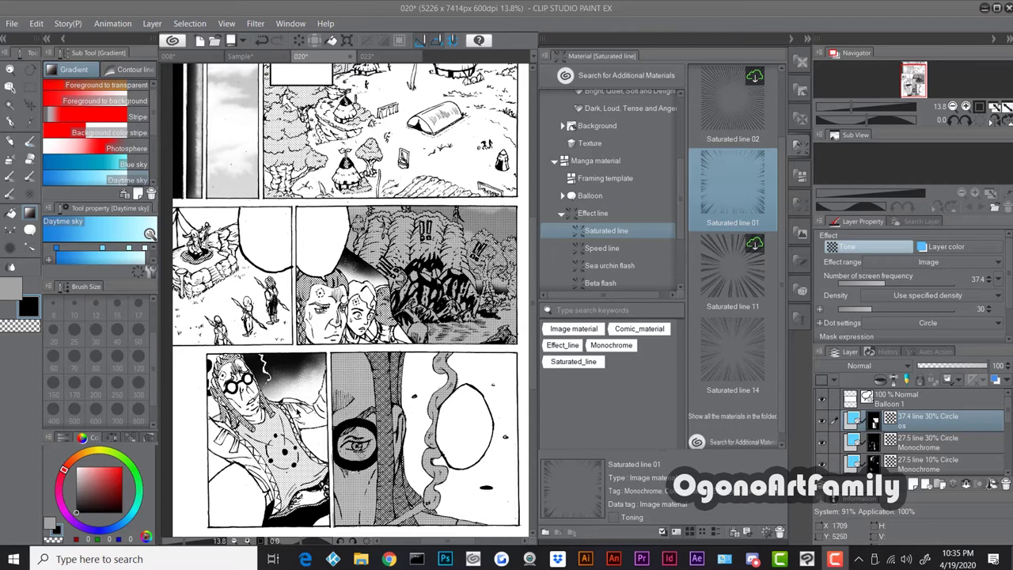
Look through the layers of page 020 and hide and show line-art layer 020 to compare the page without its inks.
scroll(356, 388, down, 2)
scroll(358, 391, up, 2)
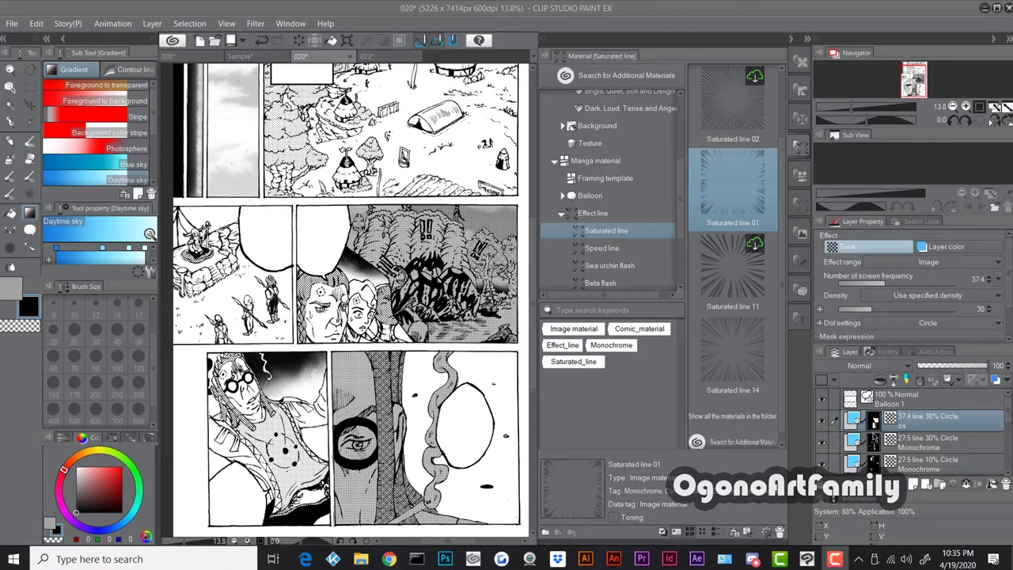
scroll(838, 437, down, 6)
scroll(872, 437, up, 6)
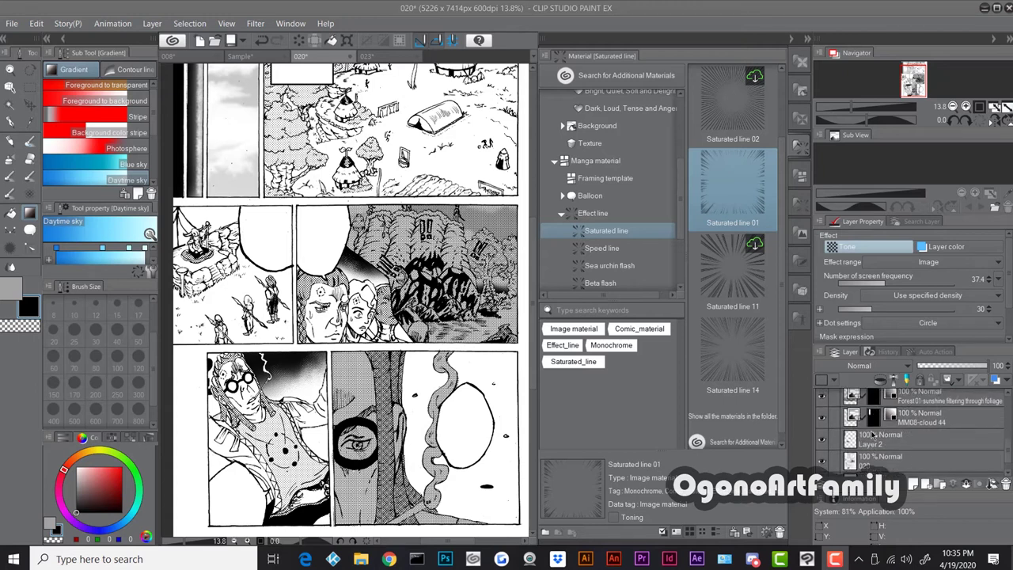
scroll(912, 440, down, 6)
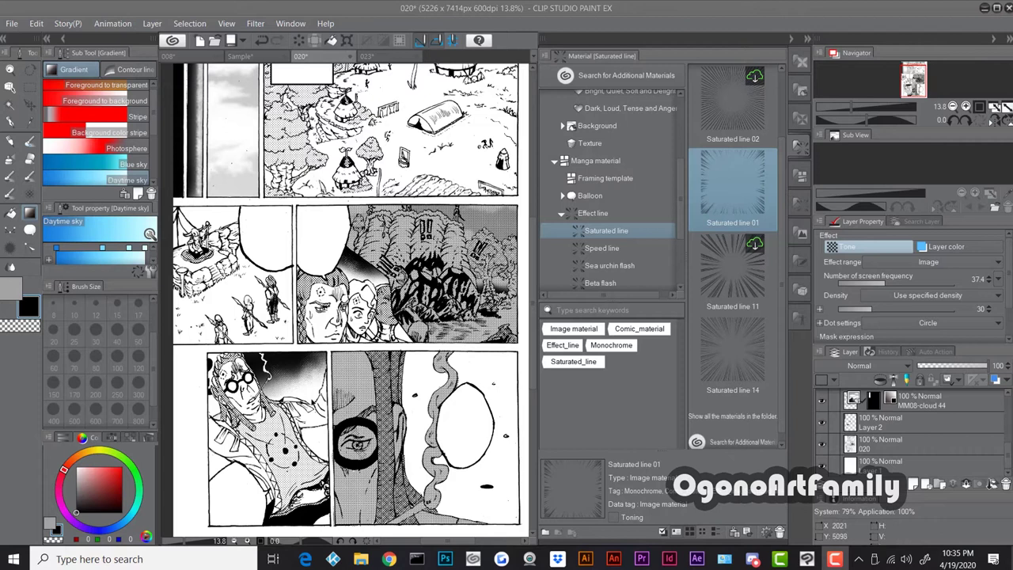
click(822, 446)
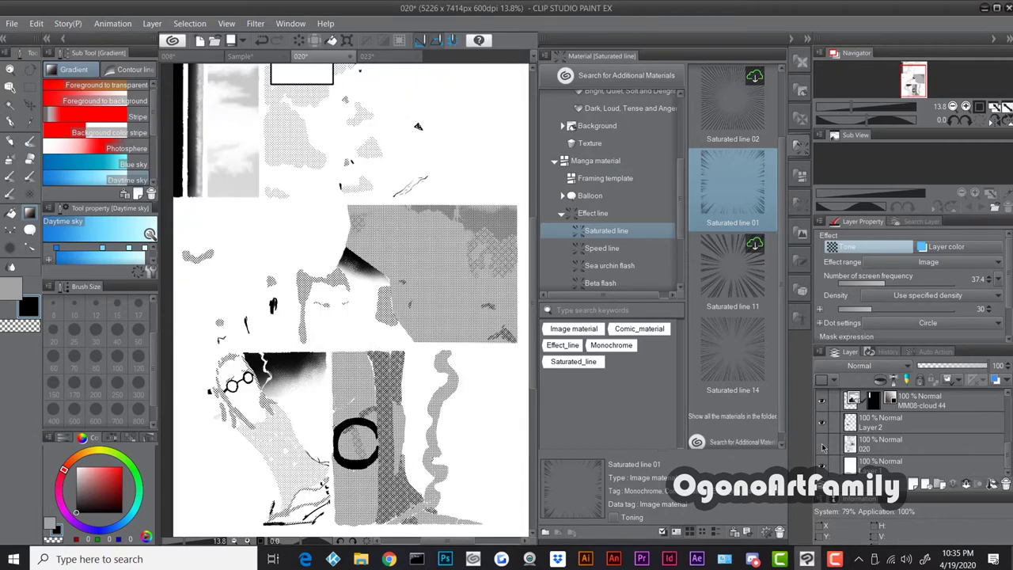
click(822, 446)
click(821, 445)
click(822, 446)
Set line-art layer 020 to the Multiply blending mode and move it above the tone layers, directly below Balloon 1.
scroll(870, 435, up, 3)
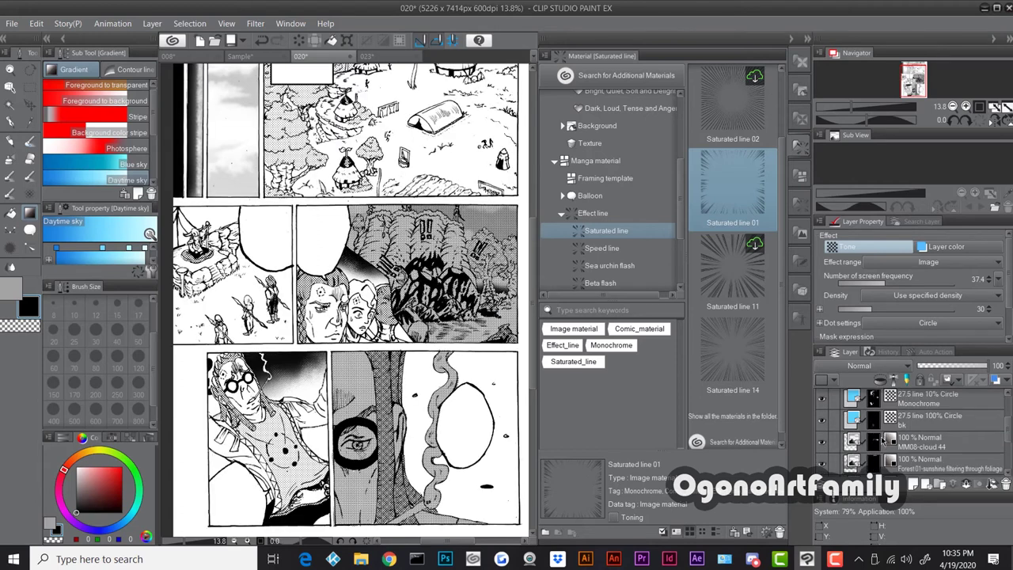
scroll(898, 423, down, 5)
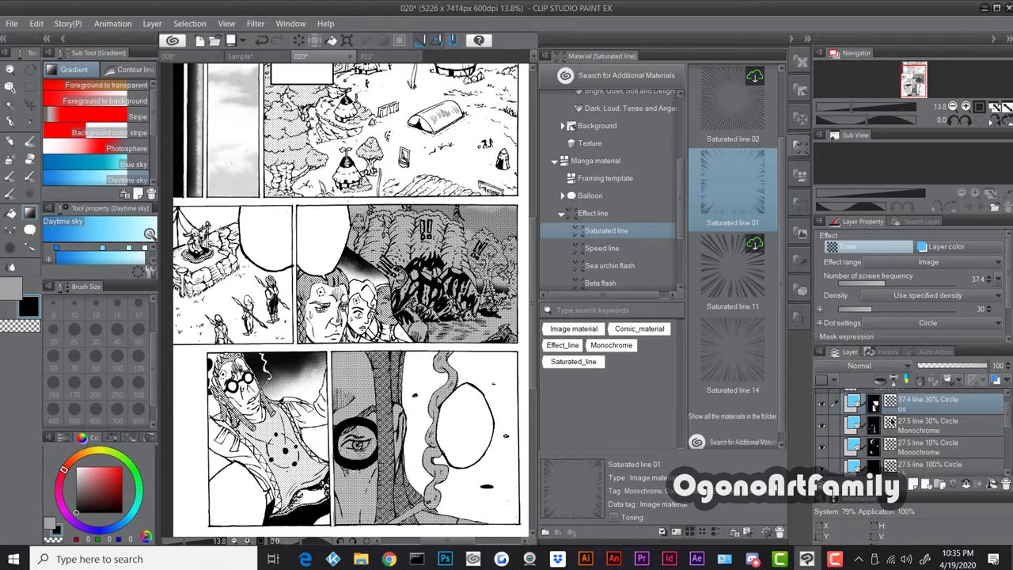
scroll(900, 427, down, 2)
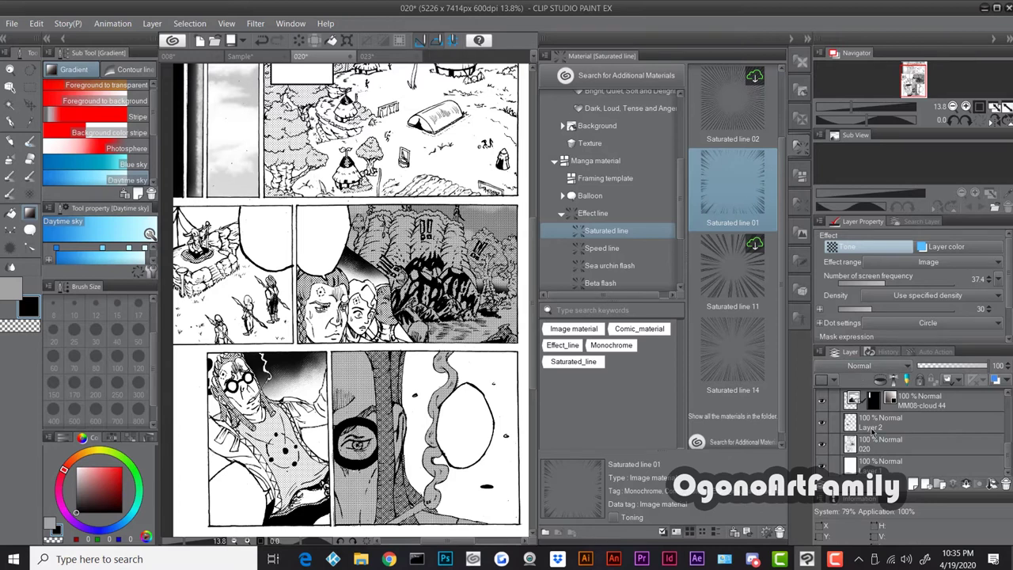
click(875, 447)
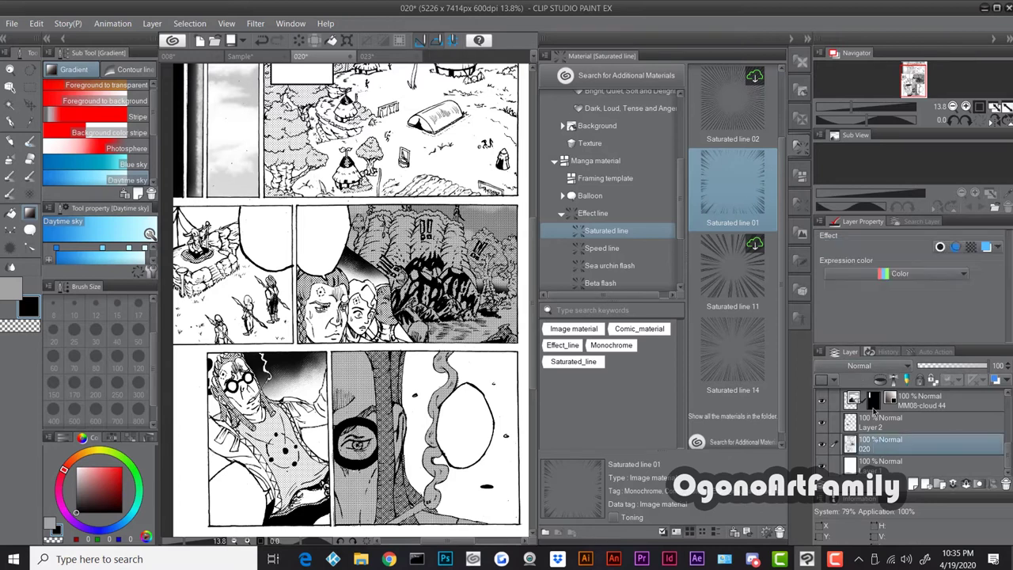
click(871, 367)
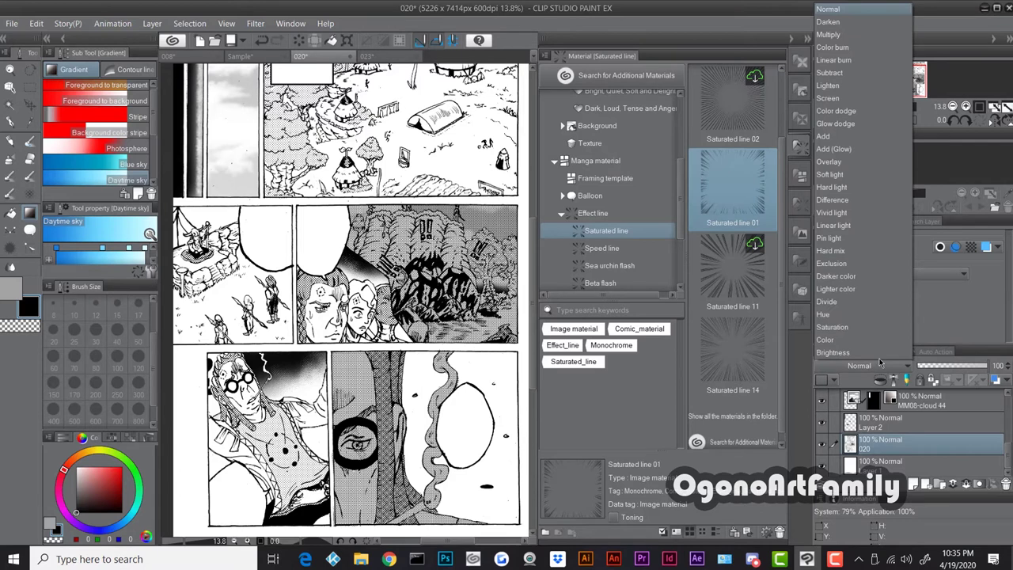
click(842, 35)
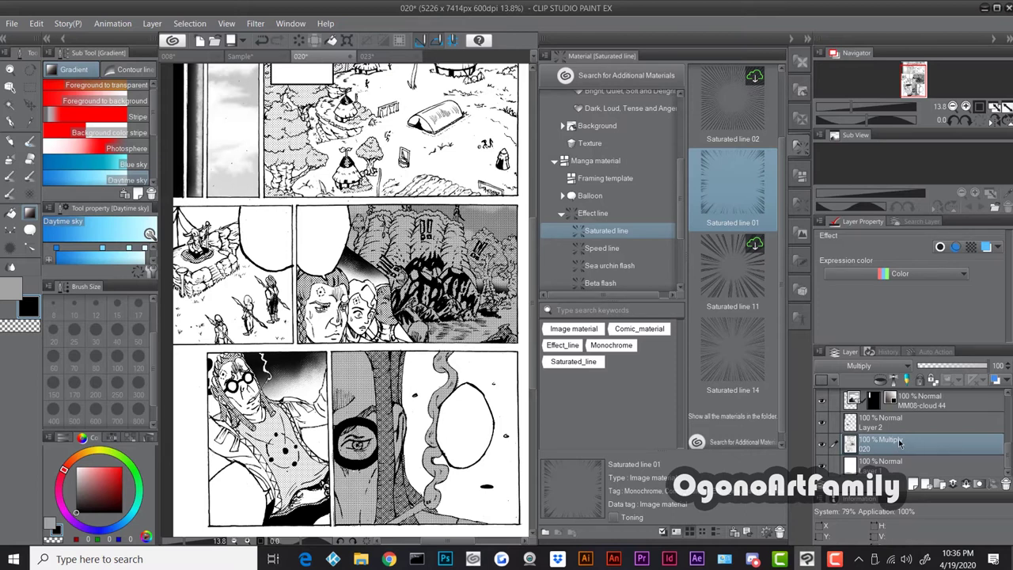
drag(905, 446, 910, 408)
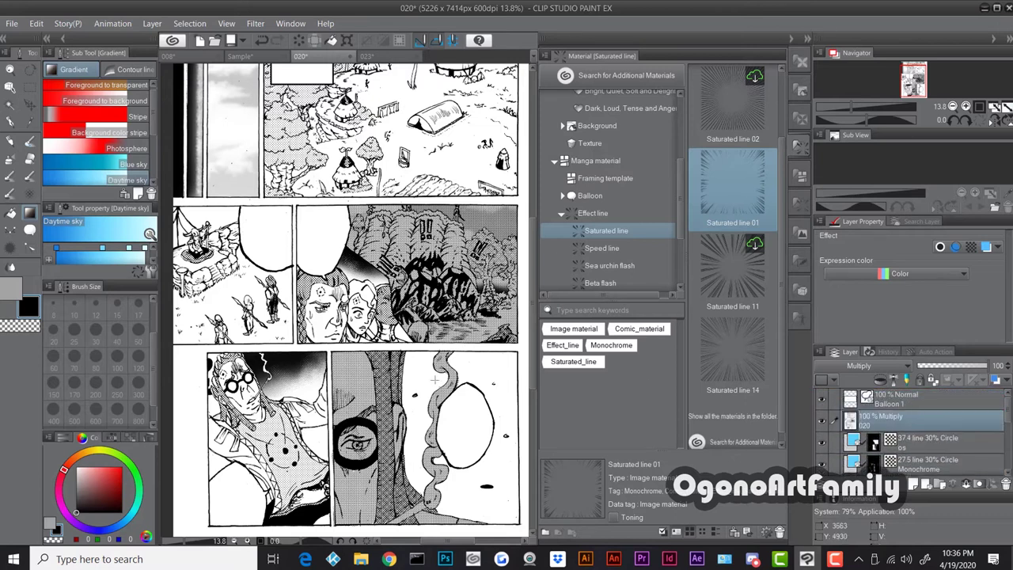
Return line-art layer 020 to Normal blending and move it back below Layer 2, under the tone layers.
click(866, 368)
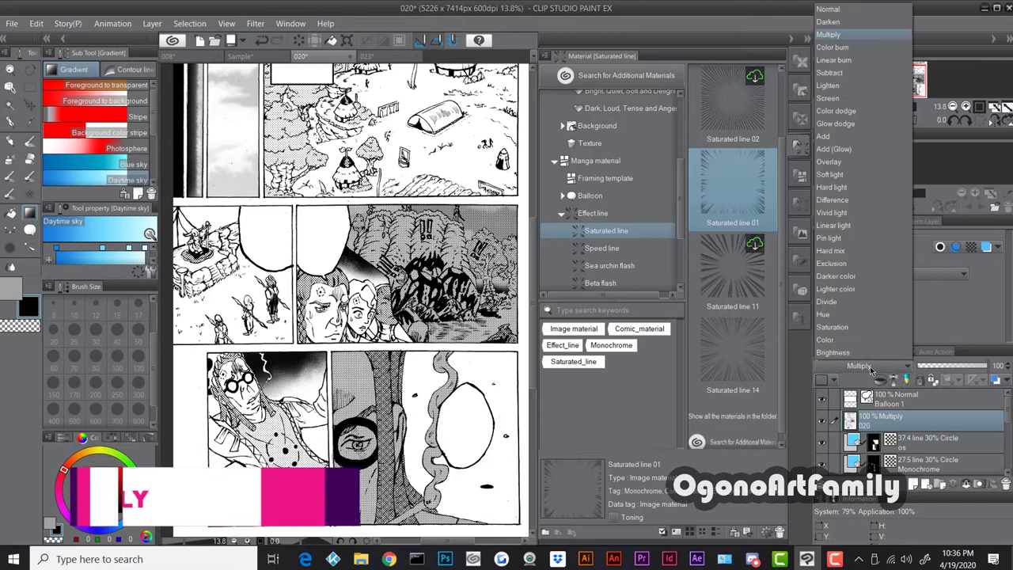
click(827, 9)
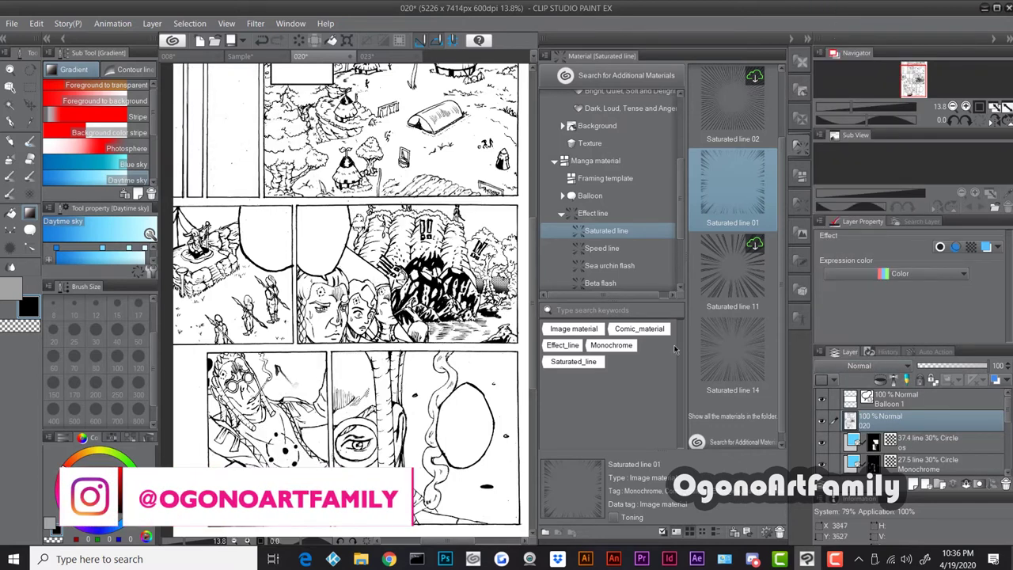
scroll(910, 433, down, 2)
scroll(909, 433, down, 2)
scroll(904, 446, up, 1)
scroll(903, 445, up, 2)
scroll(904, 438, up, 2)
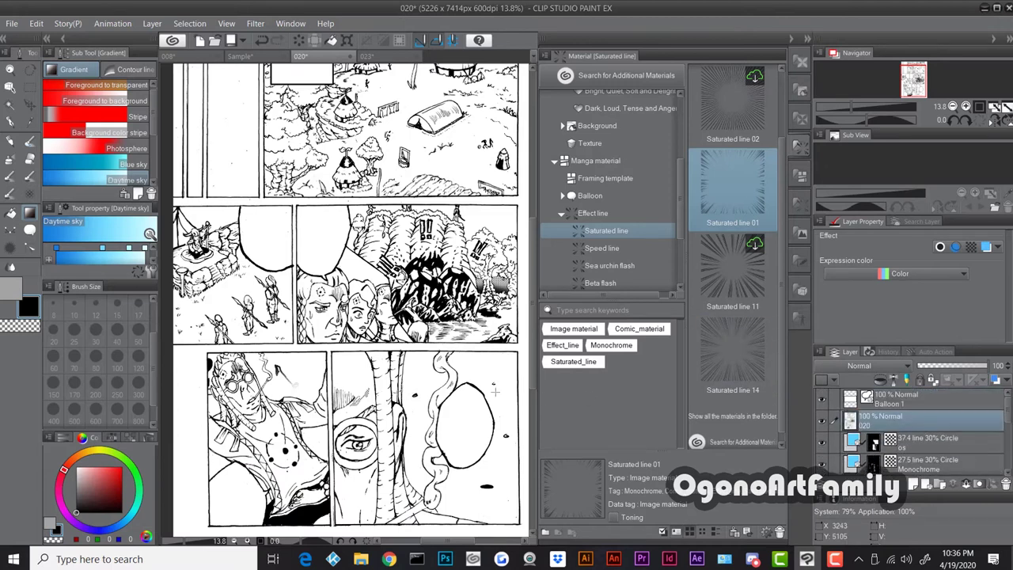
drag(906, 423, 907, 456)
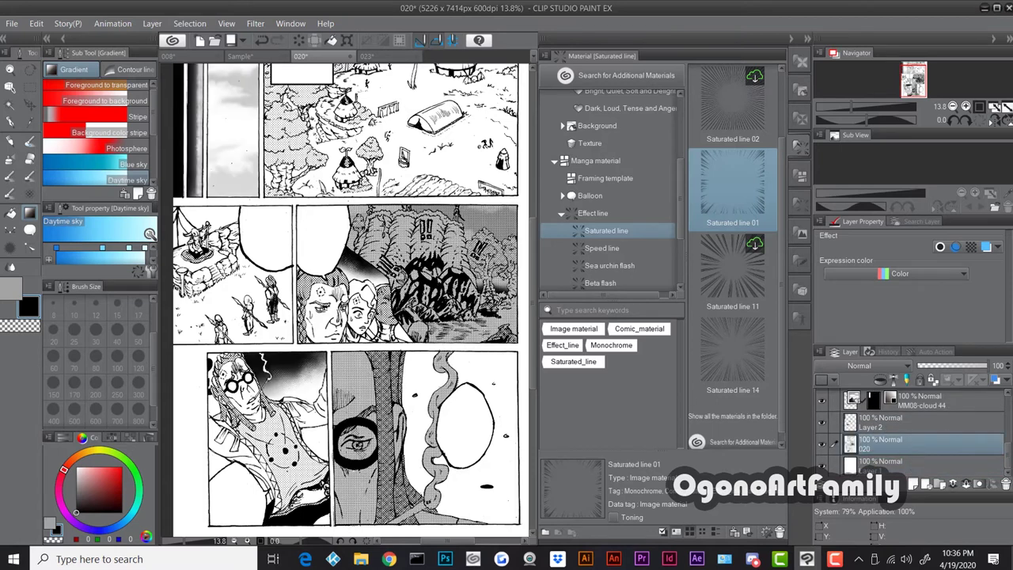
scroll(890, 433, up, 6)
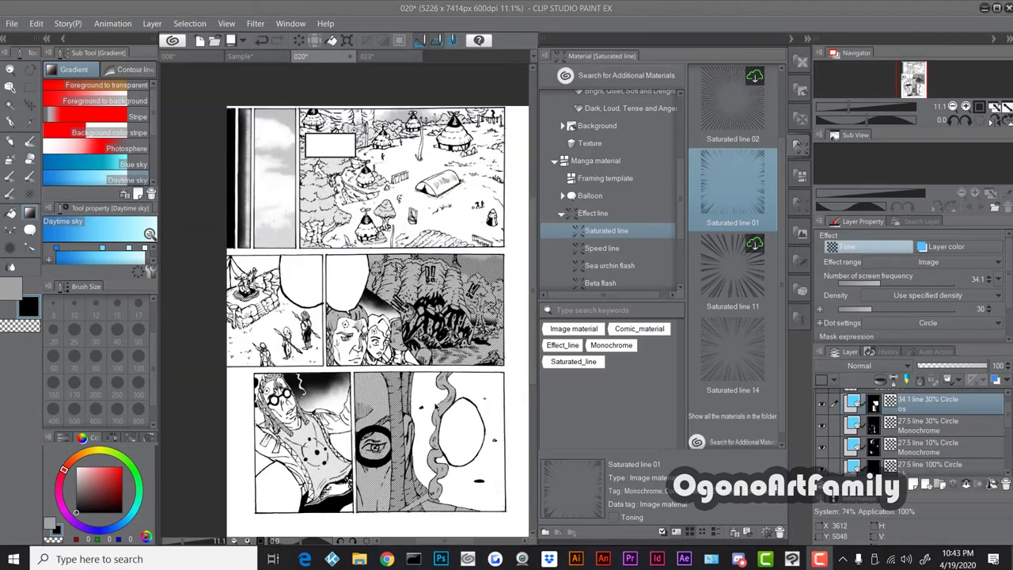
Hide and show the 34.1 line 30% Circle tone layer "os" to compare the panels with and without it.
scroll(435, 406, down, 2)
scroll(443, 403, up, 3)
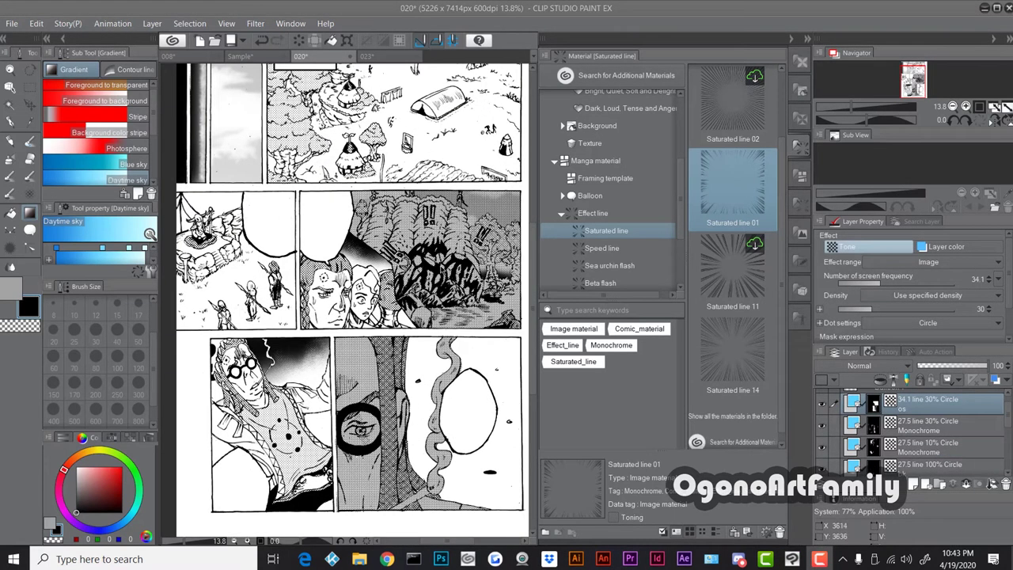
click(823, 405)
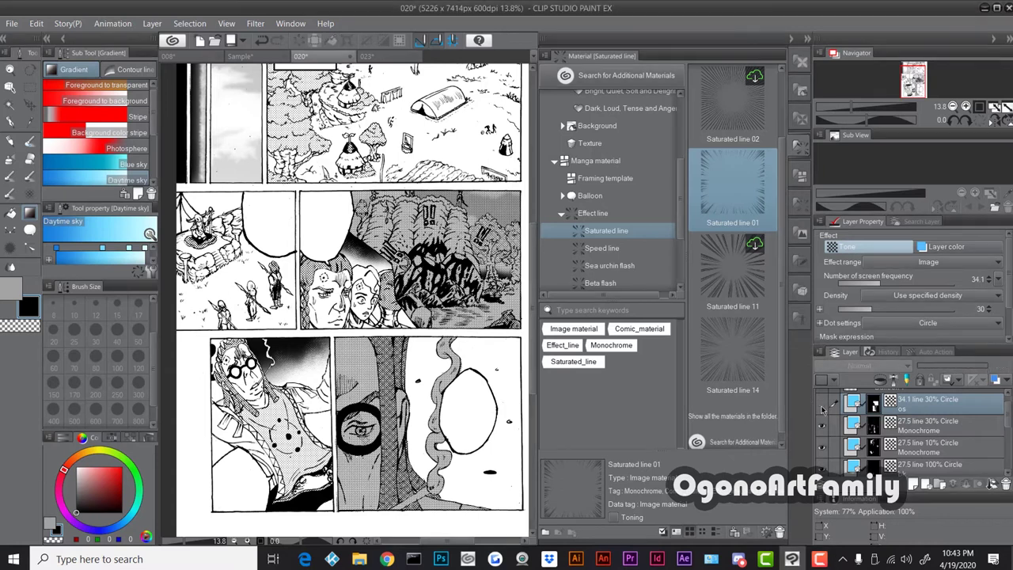
scroll(421, 270, down, 2)
scroll(478, 300, up, 1)
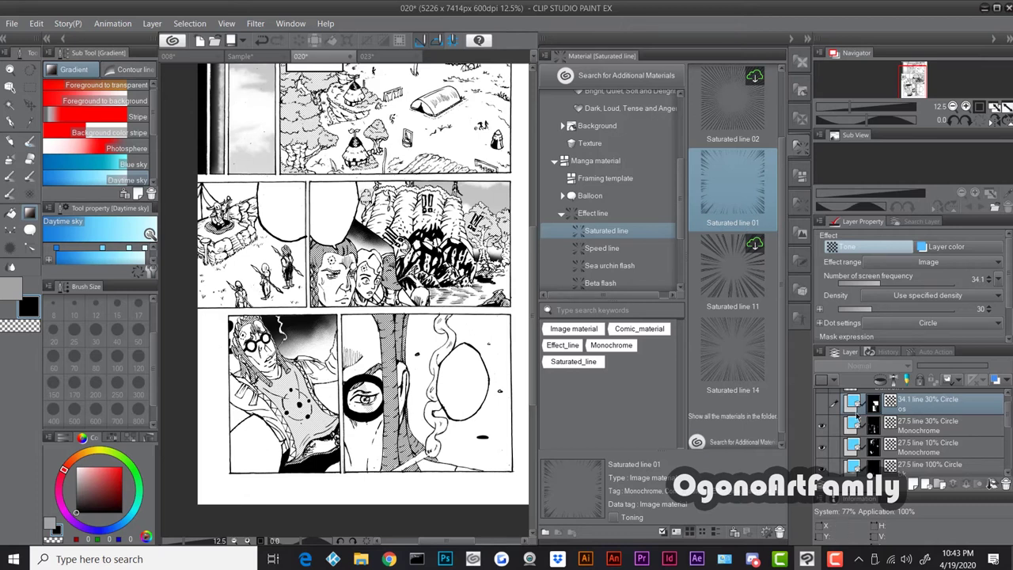
click(823, 407)
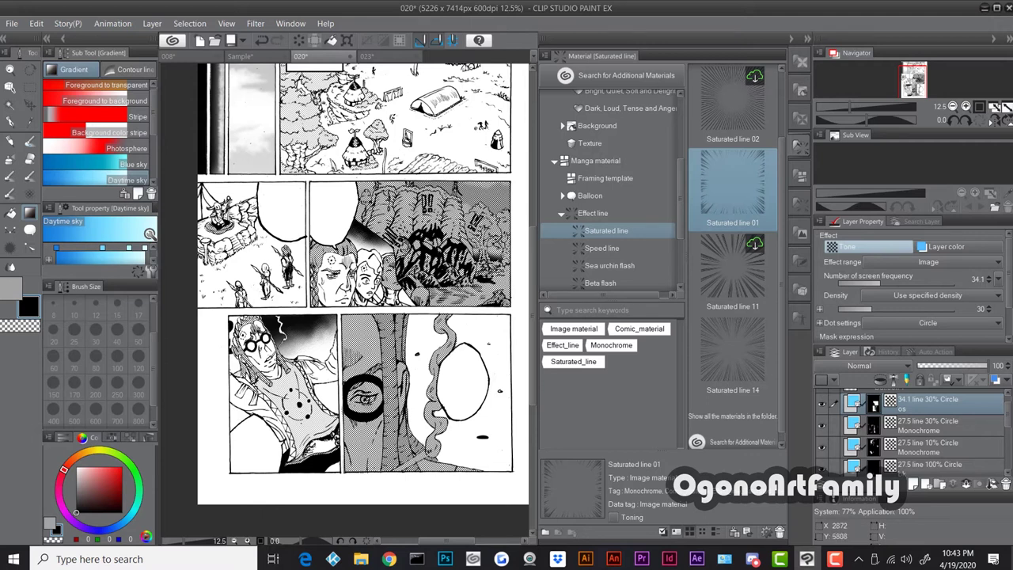
Raise the screen frequency of the 30% Circle tone layer "os" to about 45.7.
scroll(387, 391, up, 1)
scroll(387, 390, down, 1)
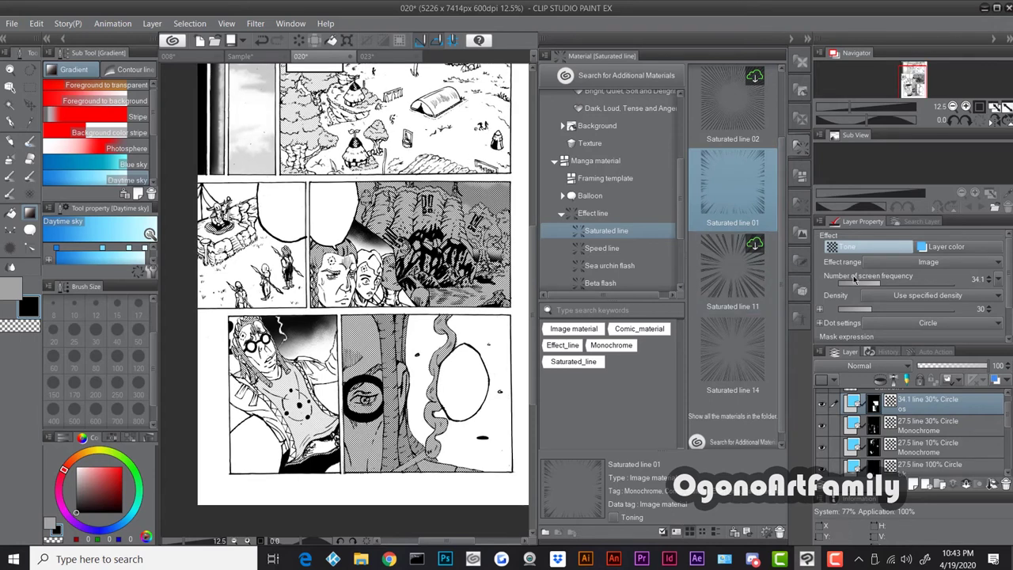
click(898, 282)
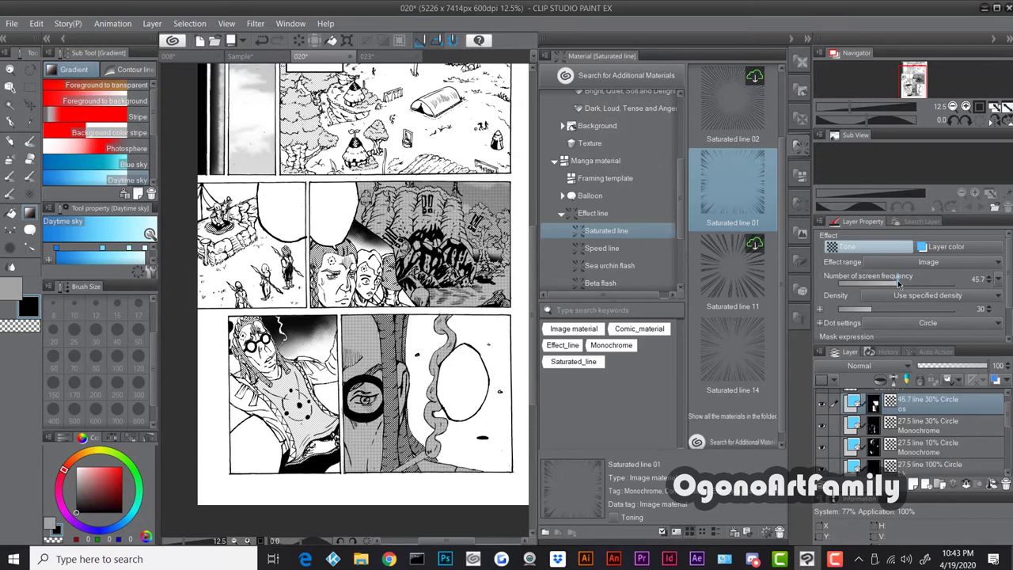
drag(898, 281, 902, 283)
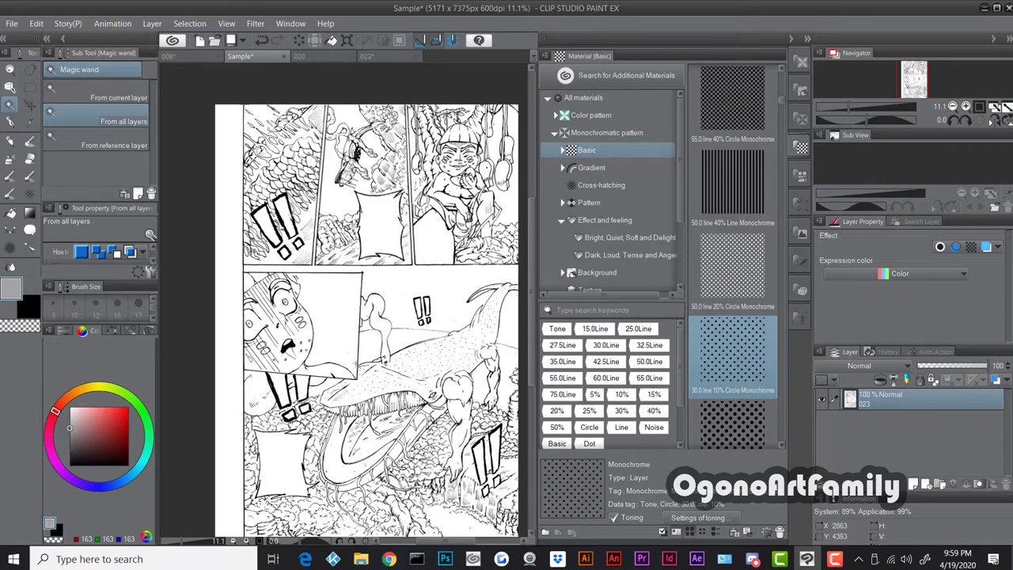
Select the shoulder area in the face close-up panel, apply the 30.0 line 10% Circle tone to it and set its density to 30.
scroll(332, 368, up, 4)
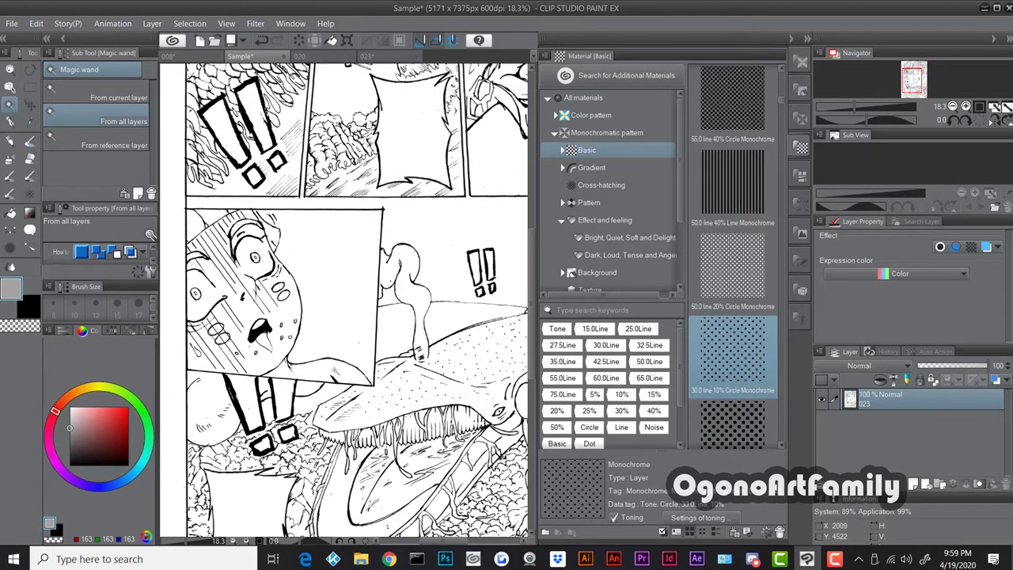
click(336, 362)
drag(732, 362, 339, 379)
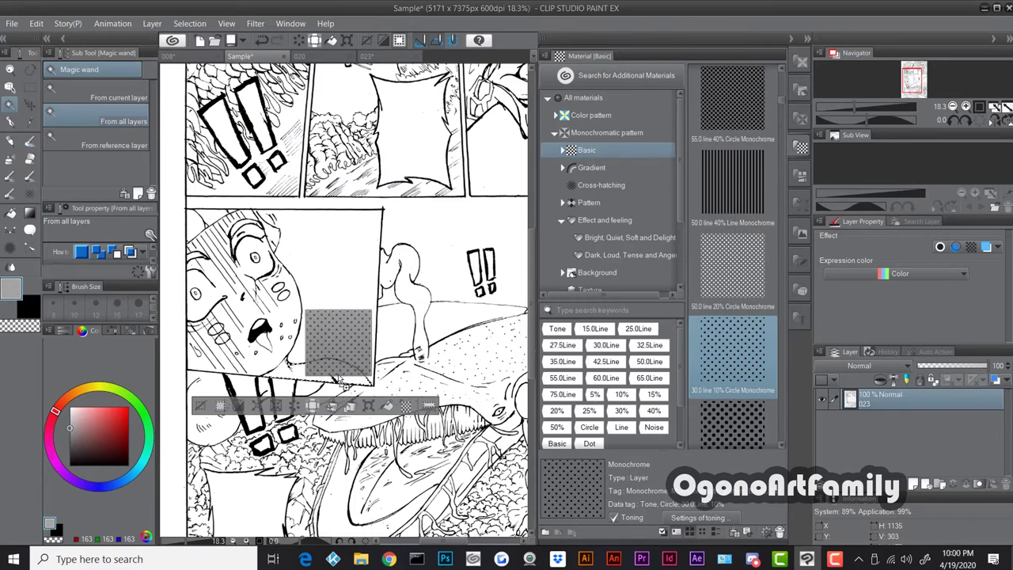
drag(338, 379, 339, 379)
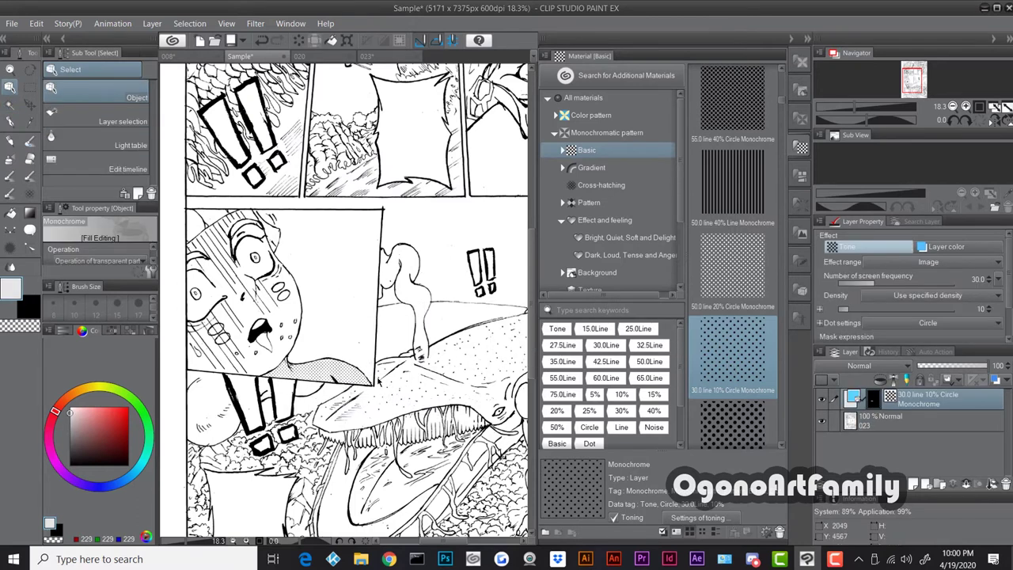
click(989, 309)
click(989, 309)
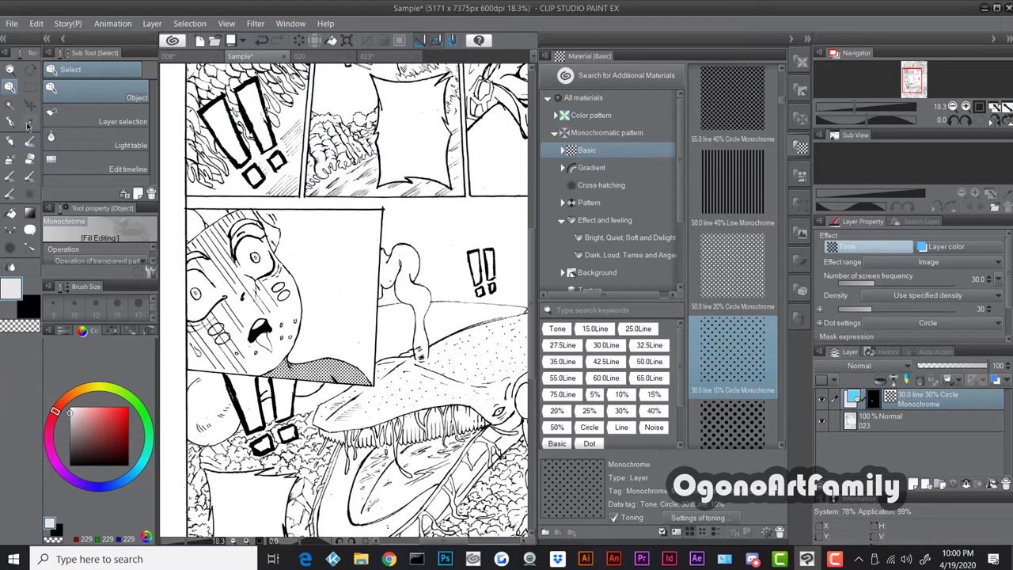
Select the character's face with the Magic wand, fill it on the 30% Circle tone layer and clear the selection.
click(10, 103)
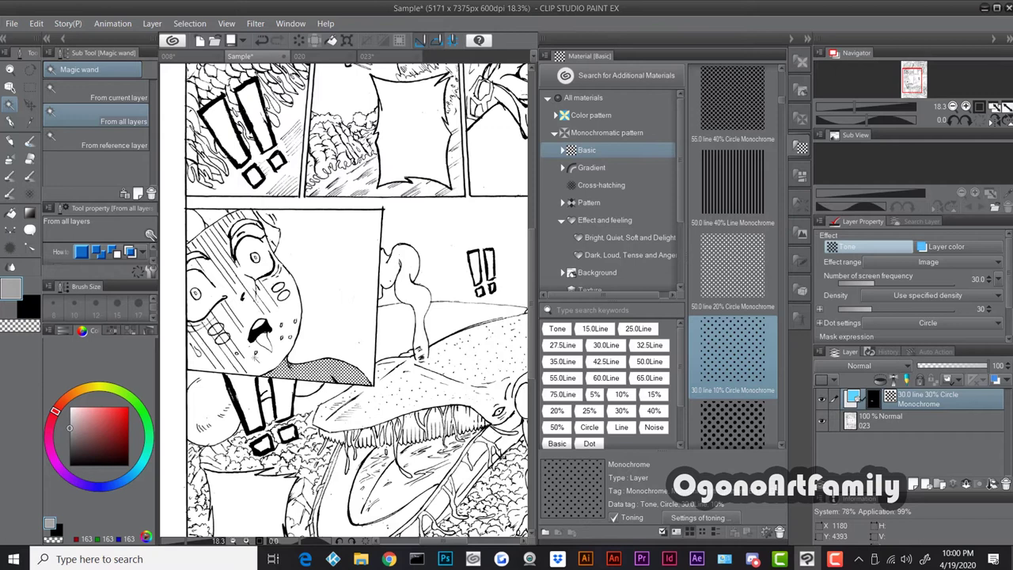
click(348, 348)
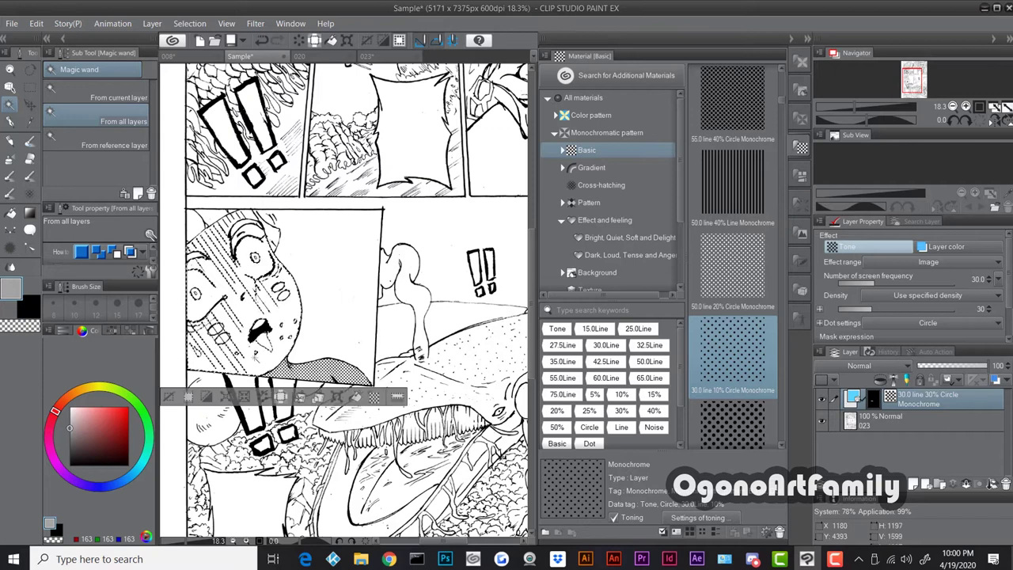
click(356, 398)
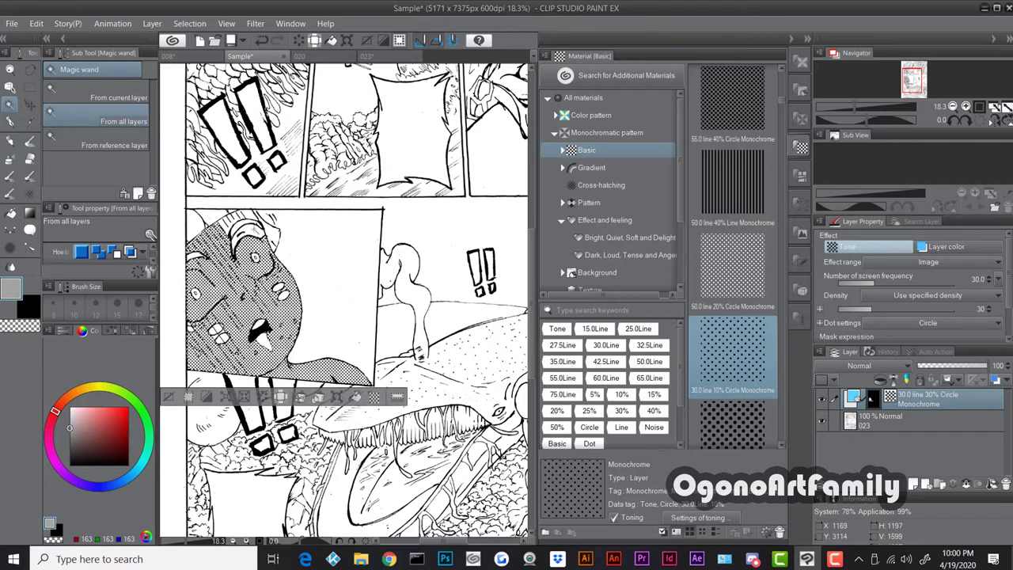
drag(400, 395, 400, 276)
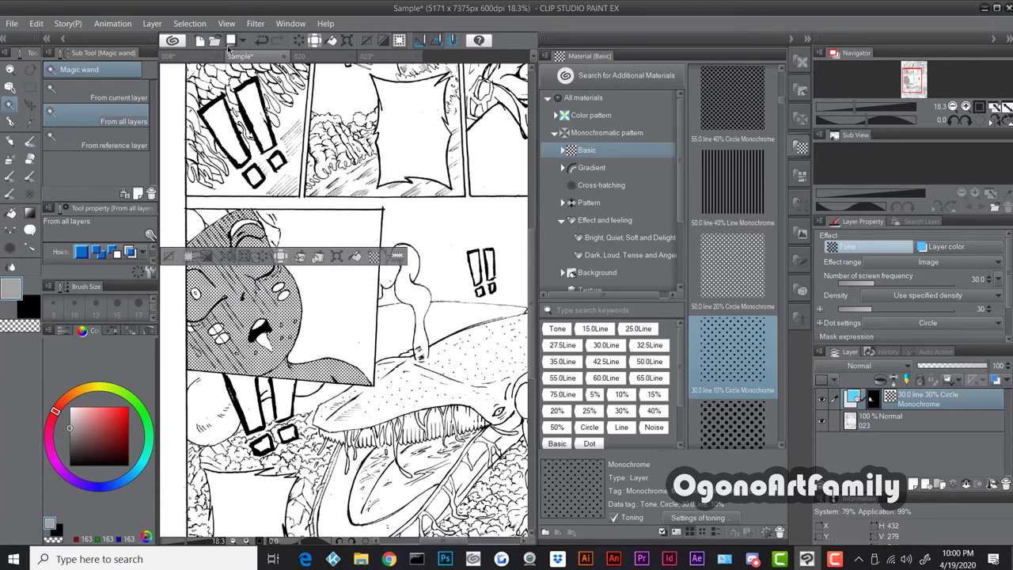
click(190, 24)
click(207, 56)
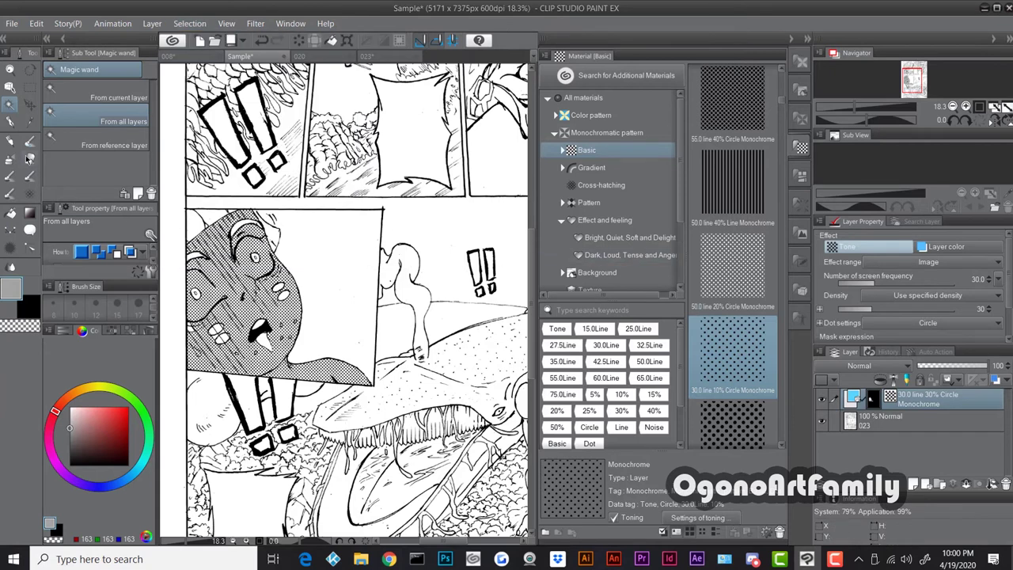
Erase the tone from the whites of both eyes in the close-up with a smaller Hard eraser.
key(e)
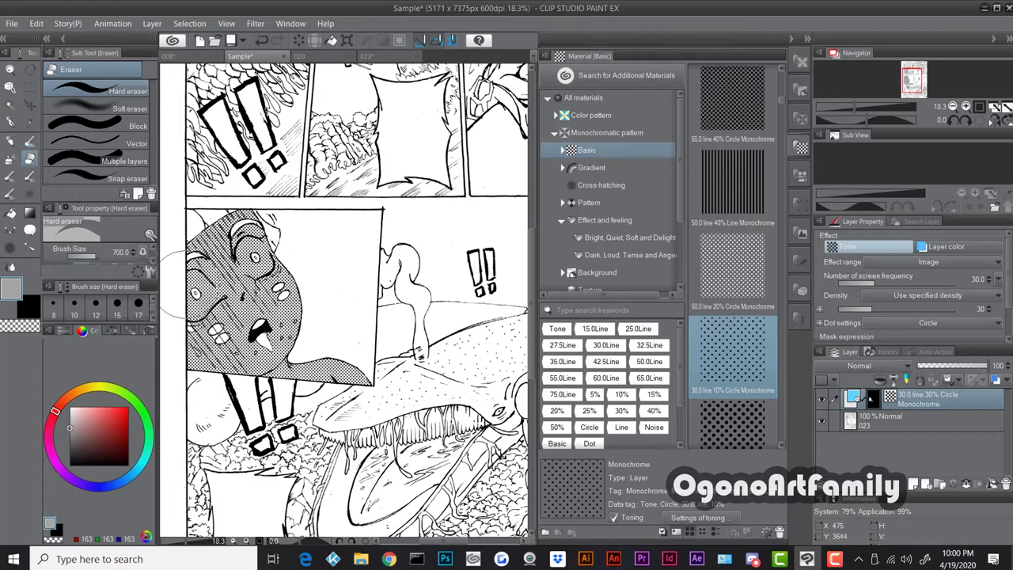
key(bracketleft)
key(bracketleft)
key(bracketleft)
key(bracketleft)
key(bracketleft)
mouse_move(196, 294)
mouse_down()
mouse_move(197, 305)
mouse_move(195, 283)
mouse_move(210, 295)
mouse_move(196, 313)
mouse_up()
mouse_move(264, 253)
mouse_down()
mouse_move(255, 263)
mouse_move(249, 250)
mouse_move(252, 265)
mouse_move(237, 259)
mouse_up()
Examine the toned face up close and against the rest of the page.
click(12, 122)
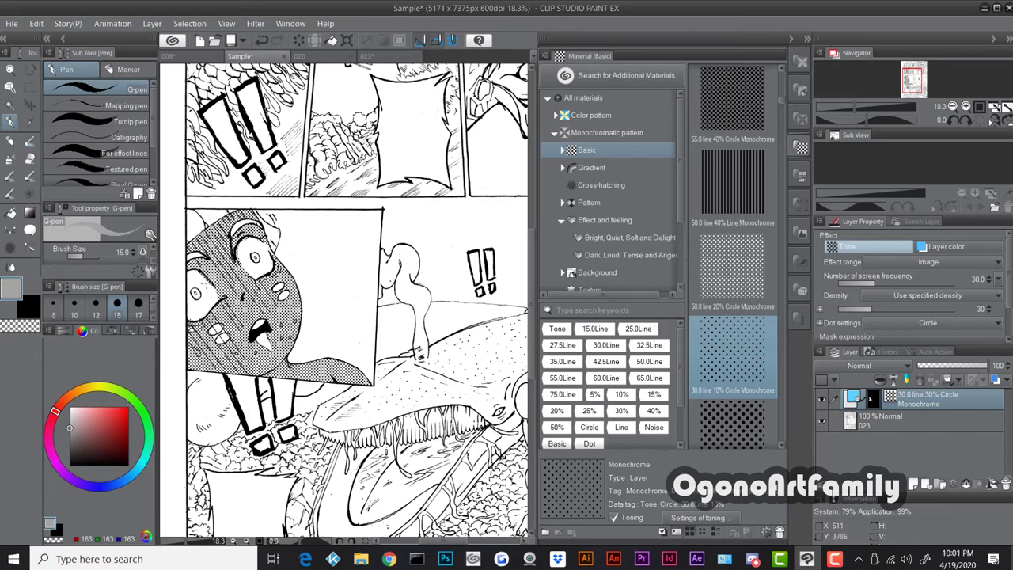
scroll(344, 300, up, 1)
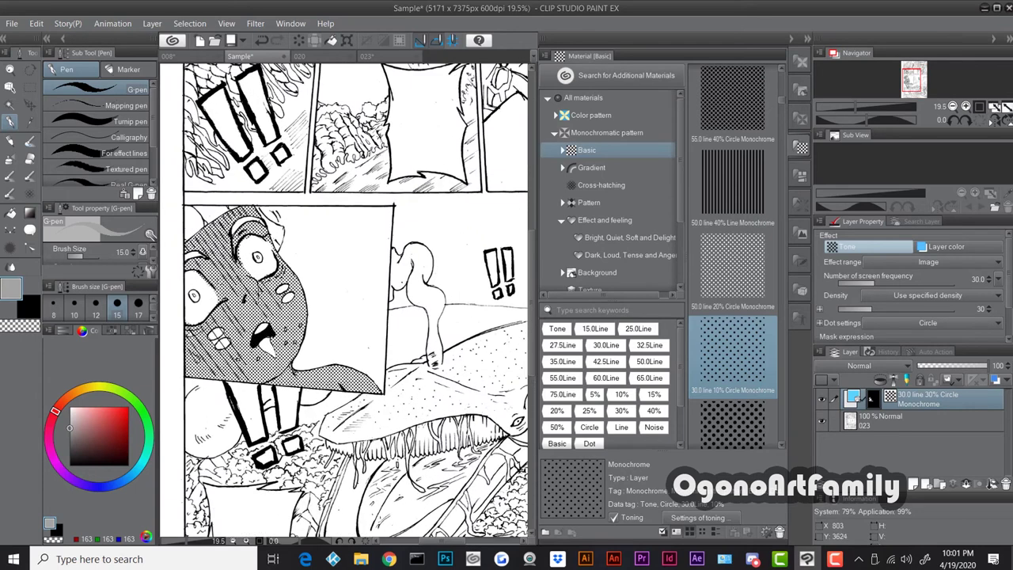
scroll(345, 300, down, 2)
scroll(344, 300, up, 2)
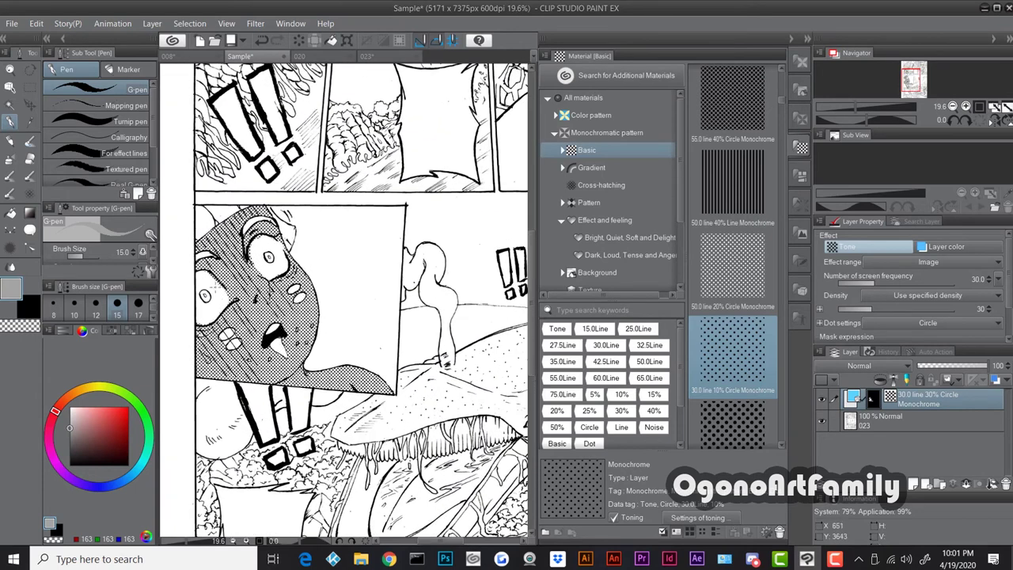
scroll(219, 276, up, 2)
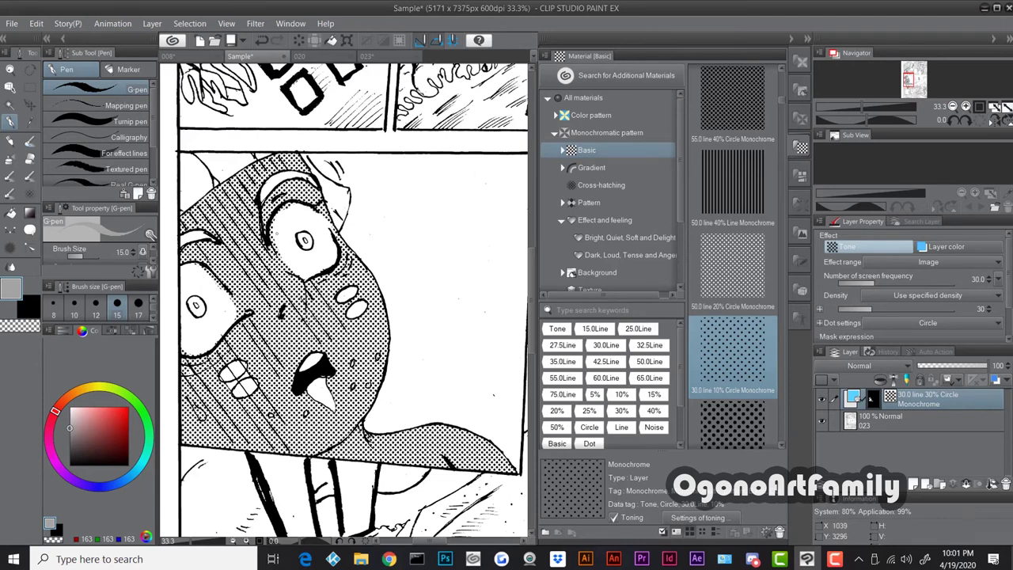
scroll(344, 300, down, 6)
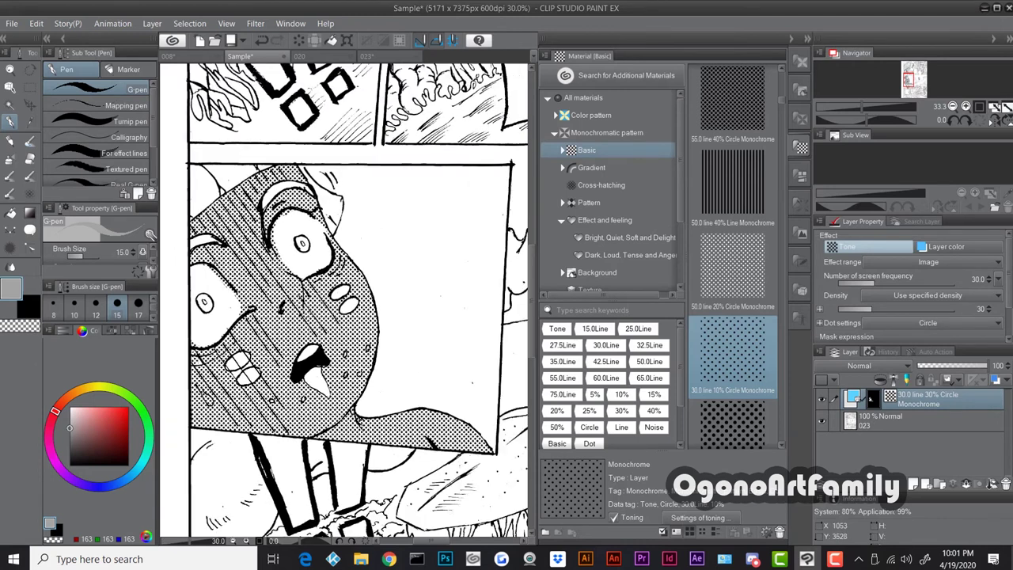
scroll(346, 458, up, 4)
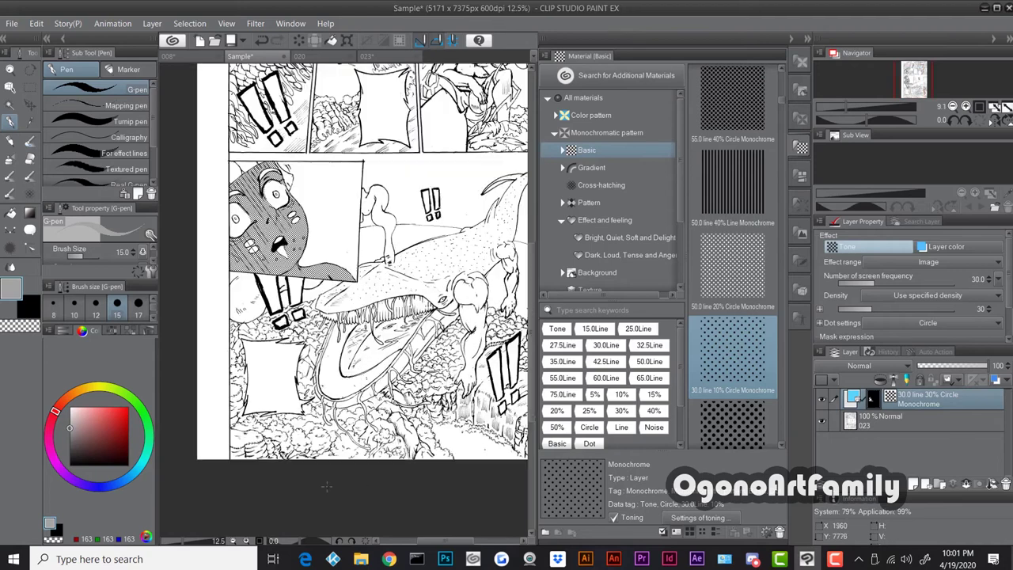
scroll(347, 457, down, 2)
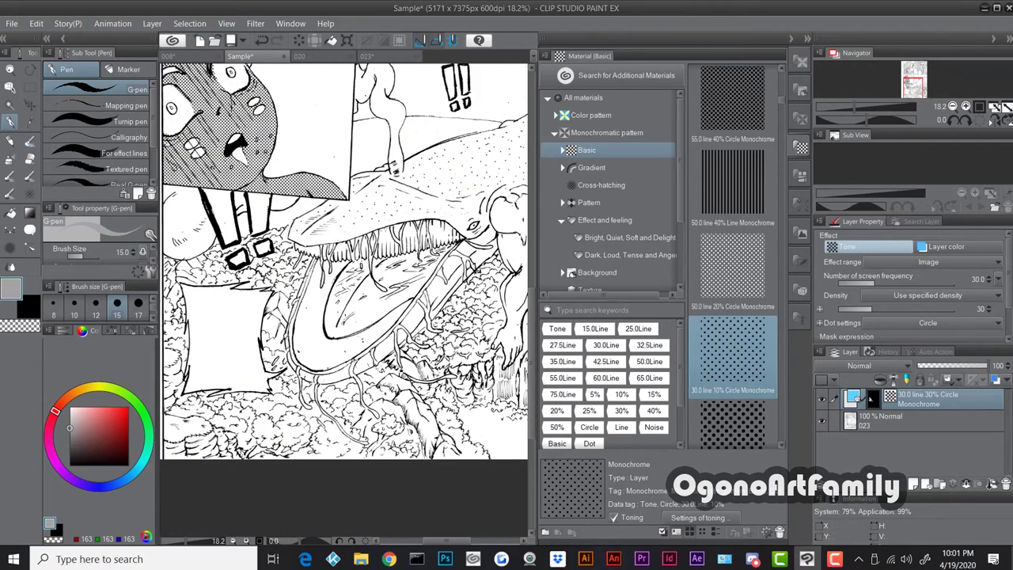
Select the jungle foliage and ground around the monster in the lower panel with the Magic wand.
click(9, 105)
scroll(305, 457, down, 2)
scroll(305, 457, up, 3)
scroll(304, 456, up, 1)
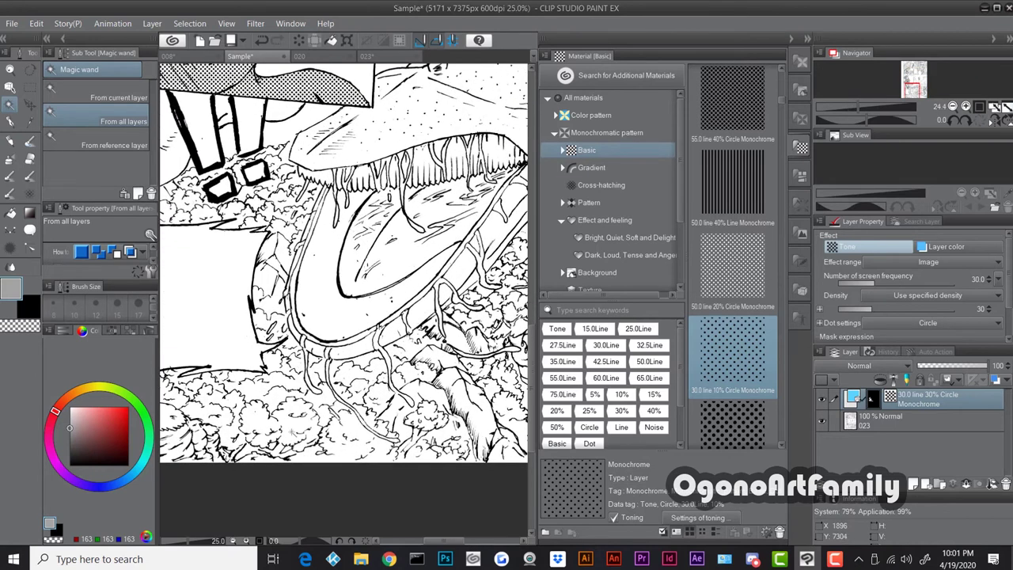
scroll(294, 436, up, 1)
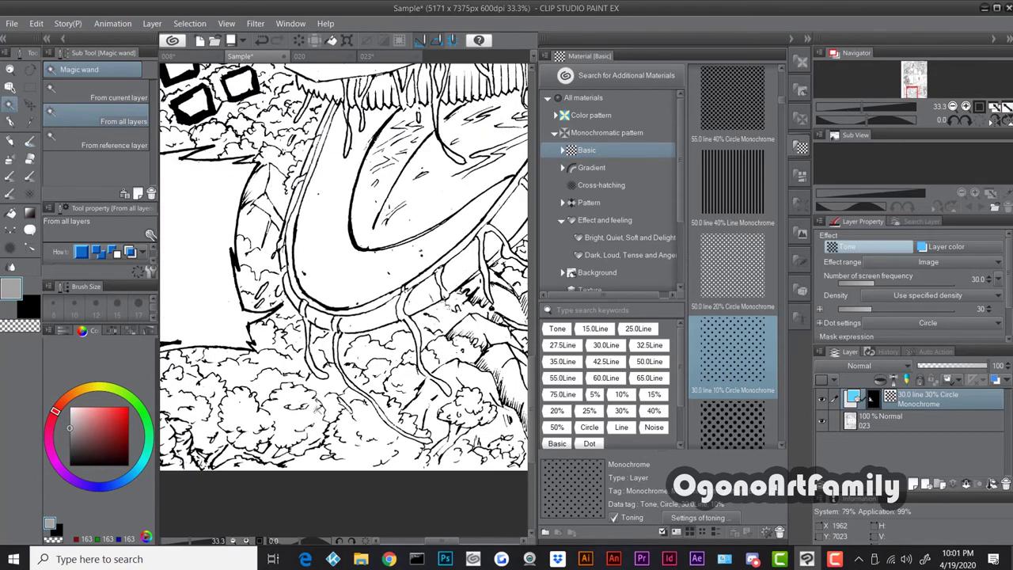
scroll(314, 409, down, 1)
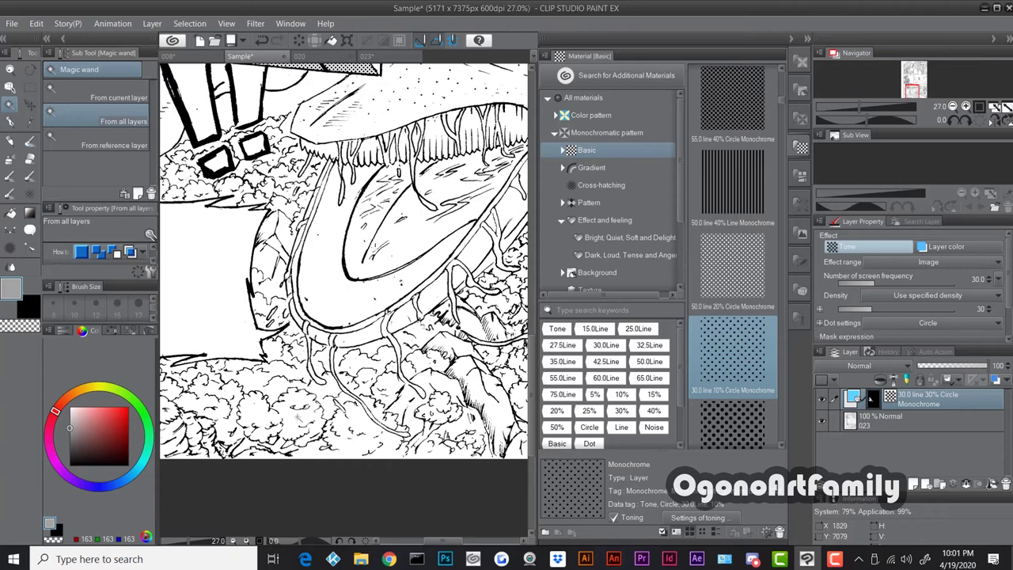
scroll(291, 417, up, 1)
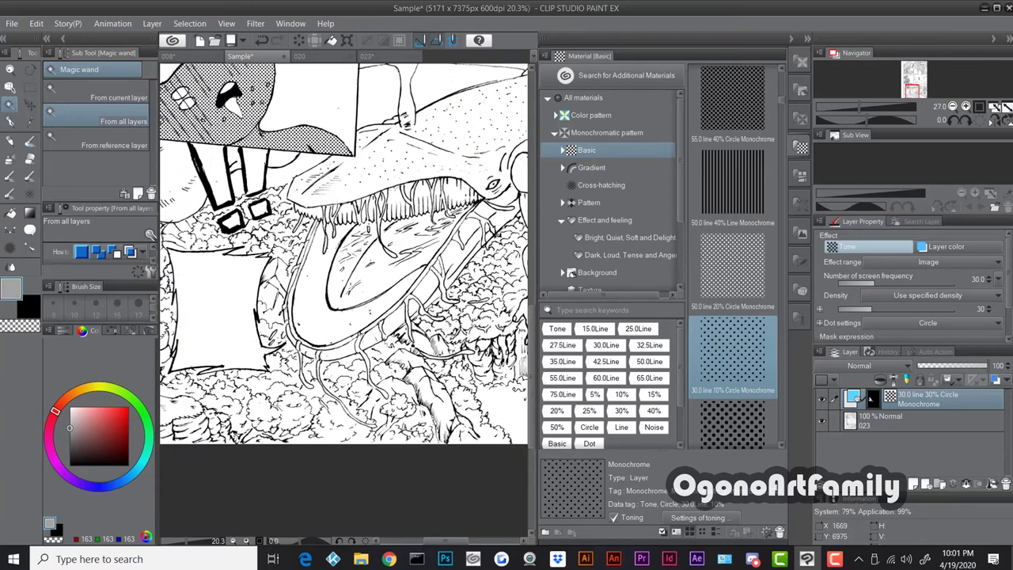
scroll(291, 418, down, 4)
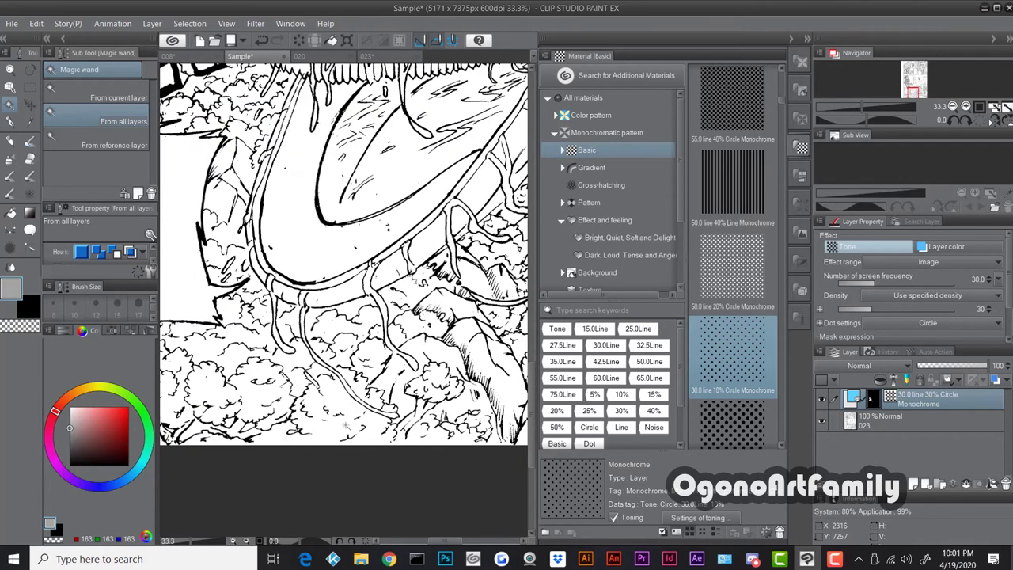
scroll(343, 410, up, 3)
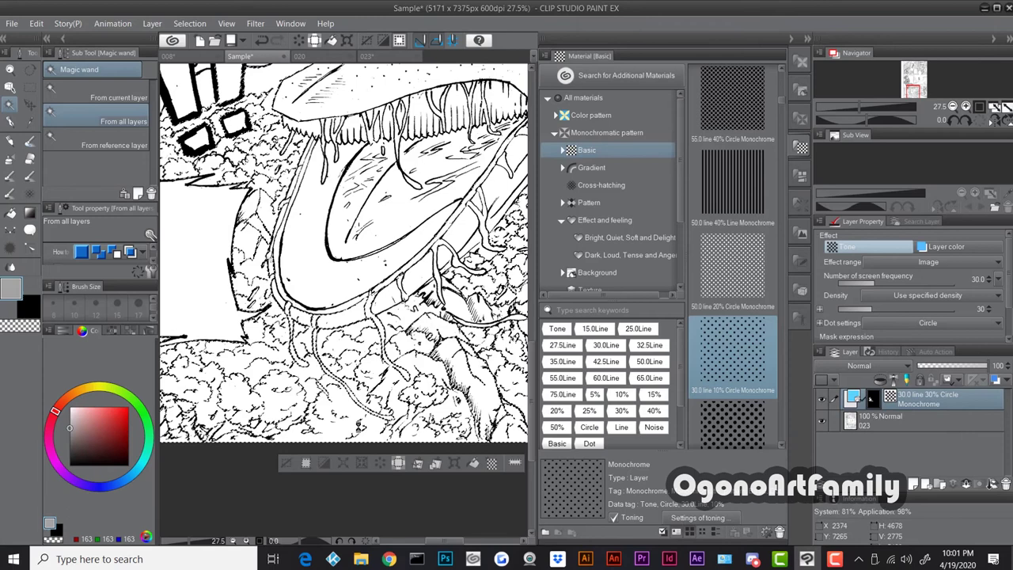
scroll(376, 379, down, 2)
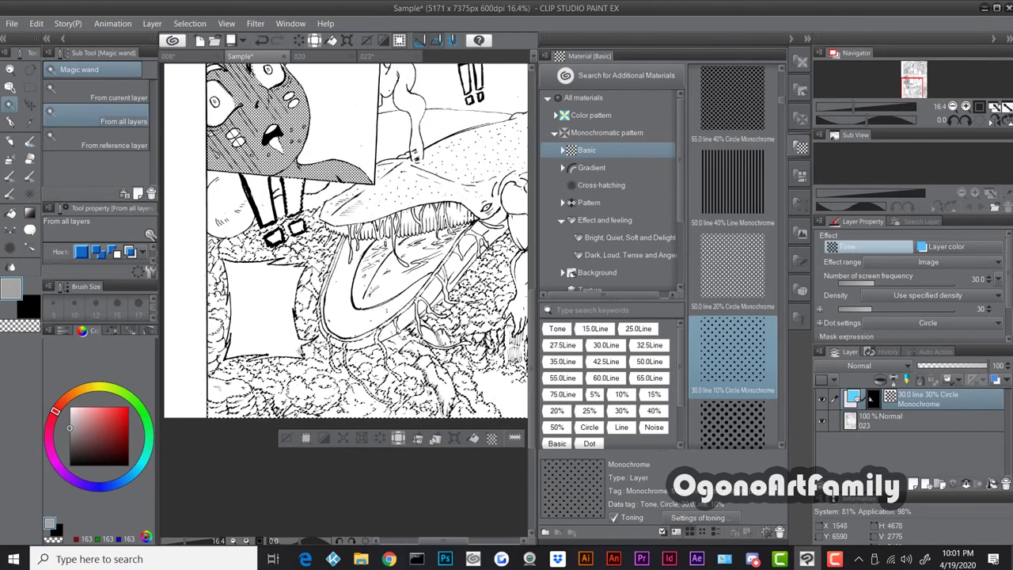
scroll(321, 236, down, 1)
scroll(293, 237, down, 1)
scroll(346, 347, up, 3)
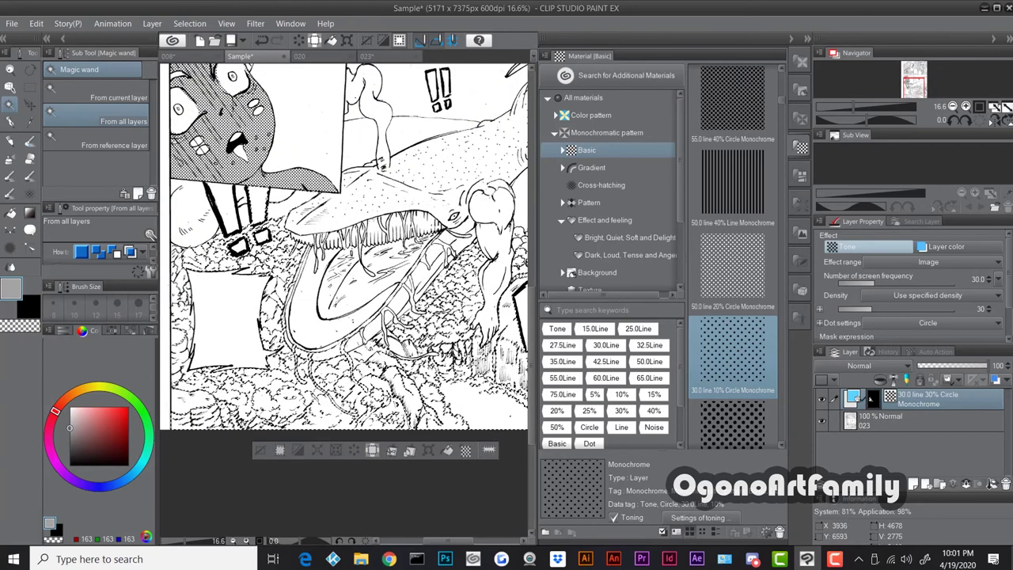
Apply the 30.0 line 10% Circle tone to the selected foliage and set its density to 30.
drag(738, 362, 311, 425)
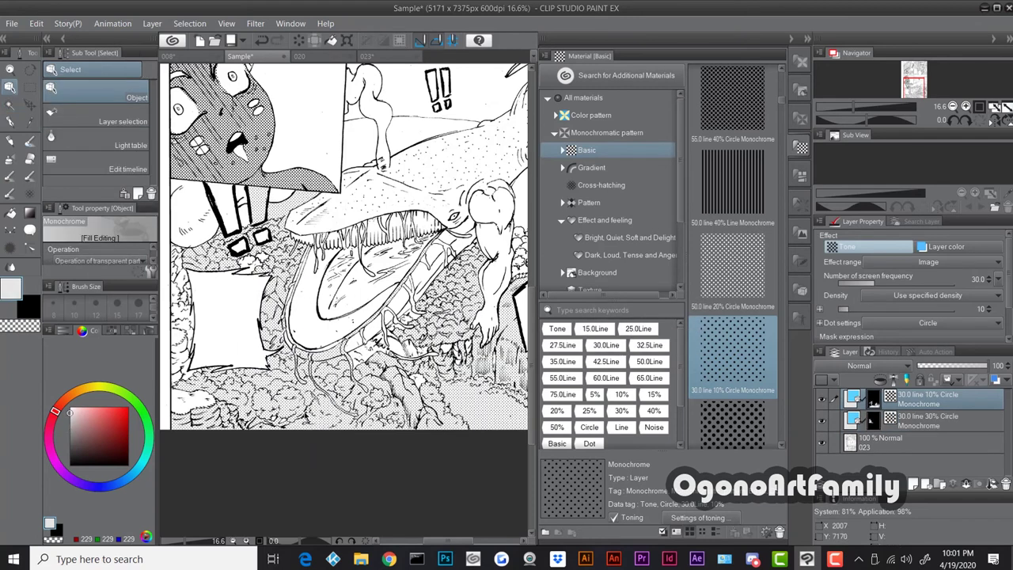
scroll(324, 414, down, 2)
scroll(381, 427, down, 1)
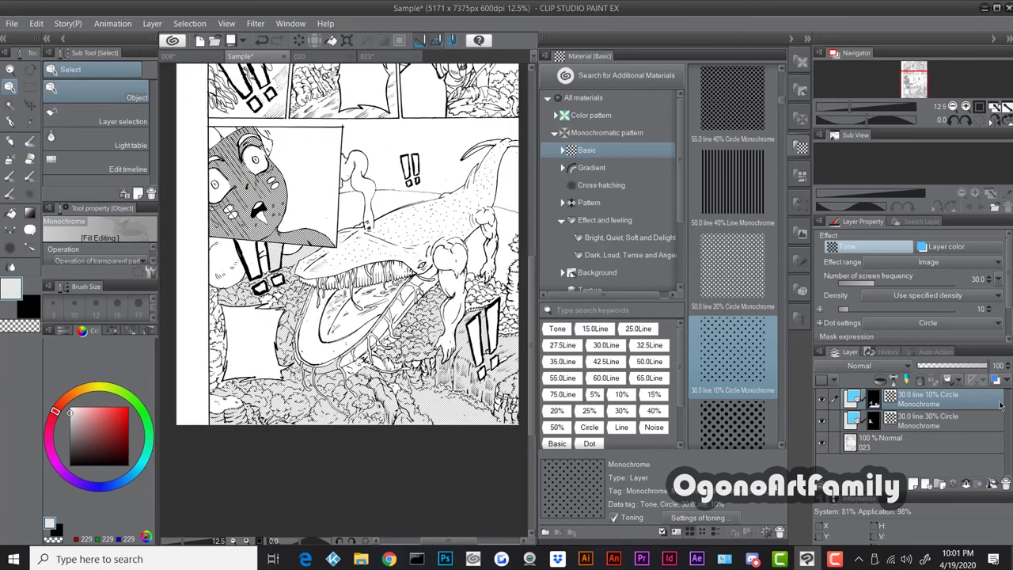
click(992, 310)
click(992, 309)
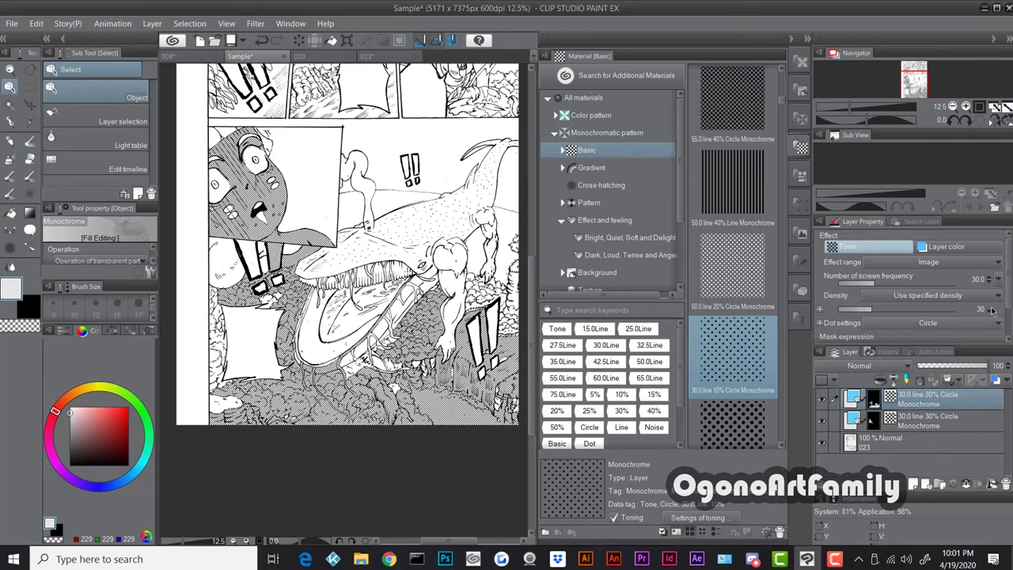
Examine the toned foliage and face at different magnifications to judge how the two tones work across the page.
scroll(477, 366, down, 2)
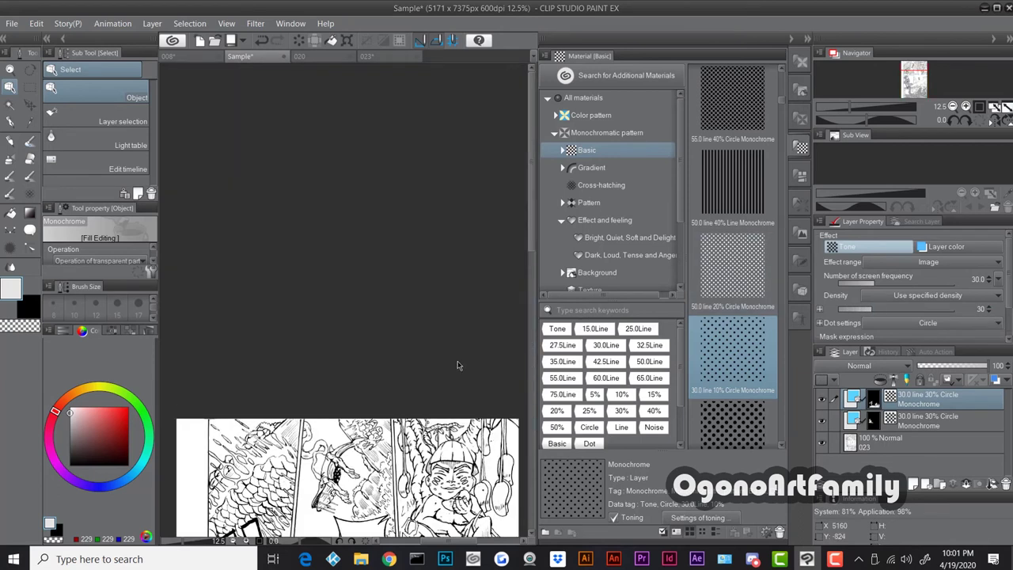
drag(532, 227, 490, 382)
scroll(393, 383, up, 2)
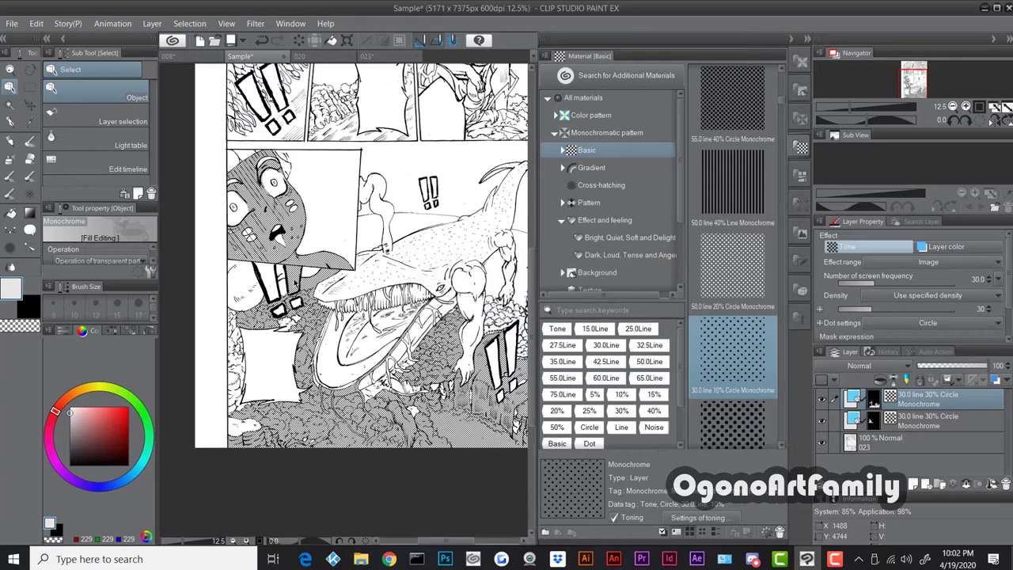
scroll(412, 353, up, 1)
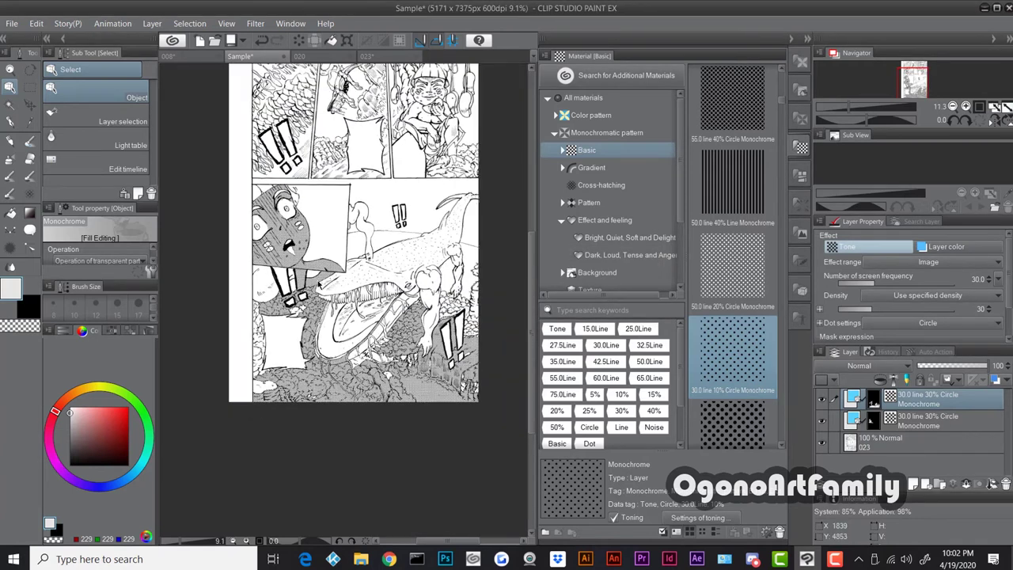
scroll(399, 383, up, 1)
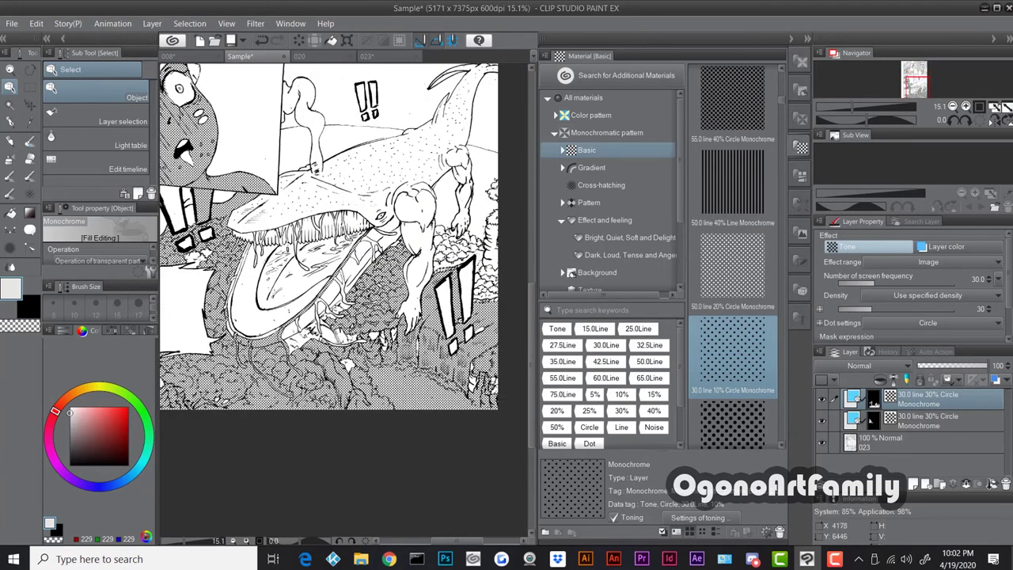
scroll(384, 359, down, 2)
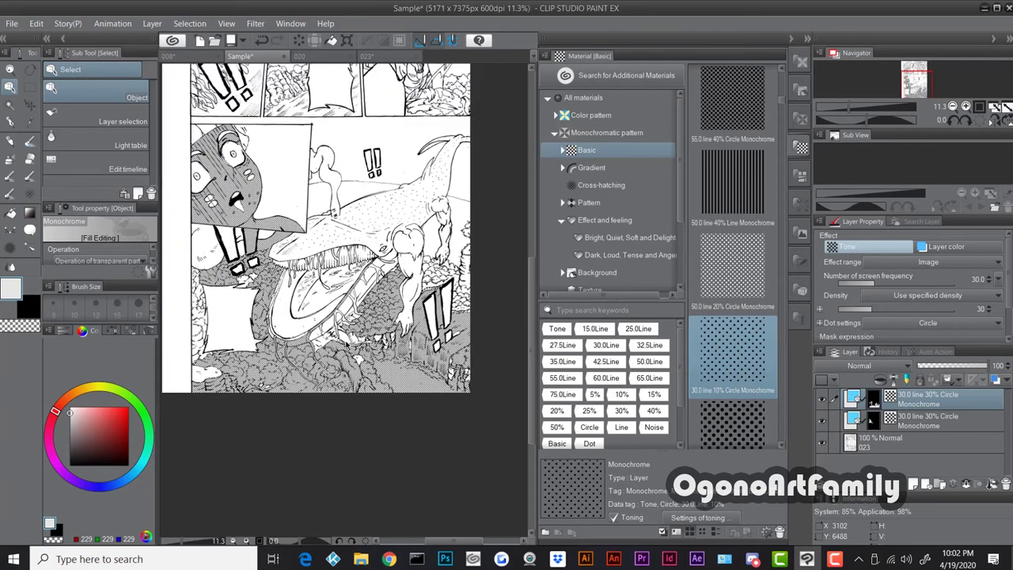
scroll(228, 372, up, 1)
scroll(228, 372, up, 3)
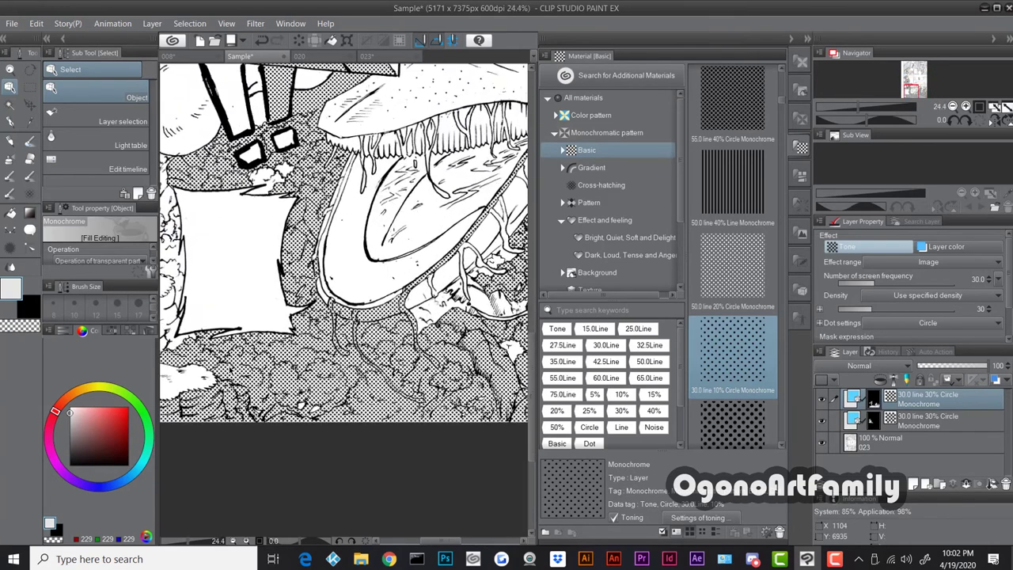
scroll(229, 373, down, 3)
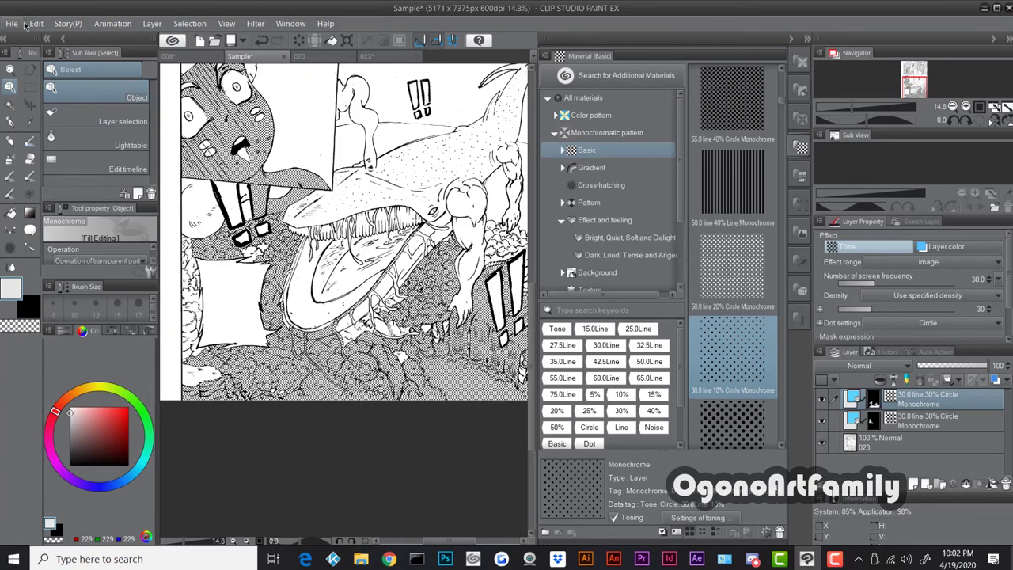
Undo the last density change on the foliage tone around the monster.
scroll(348, 392, up, 1)
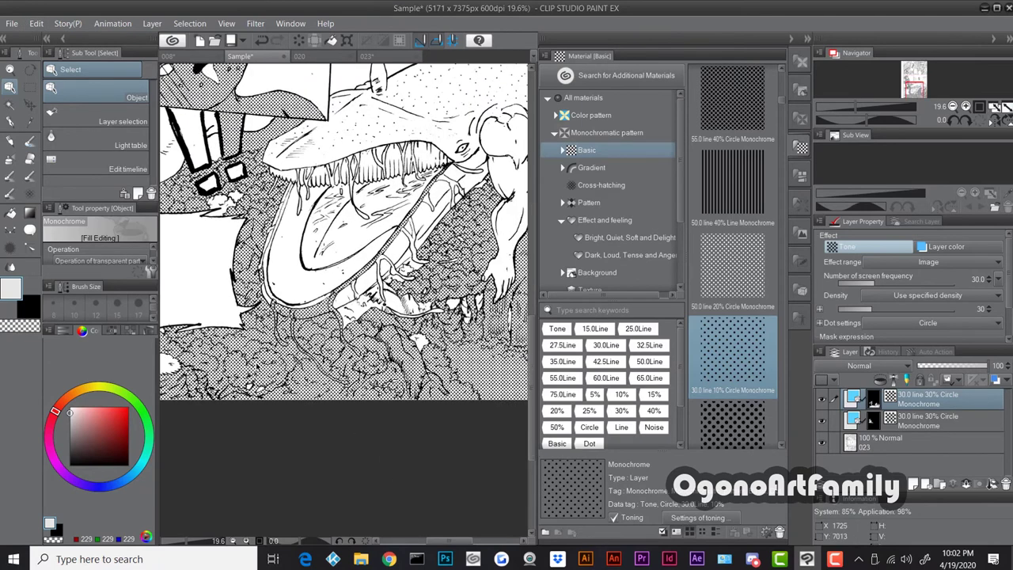
scroll(188, 370, down, 2)
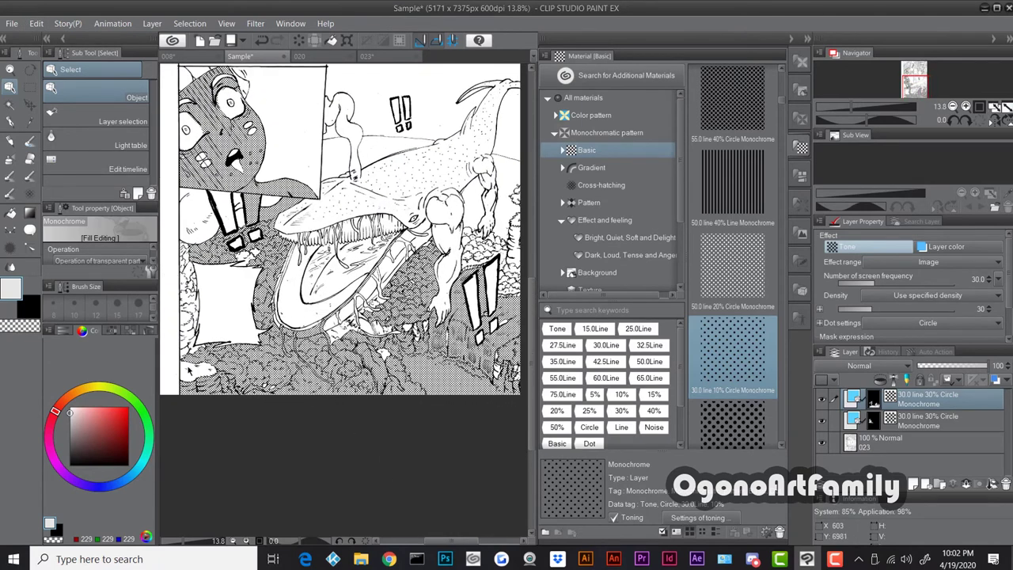
scroll(188, 369, up, 2)
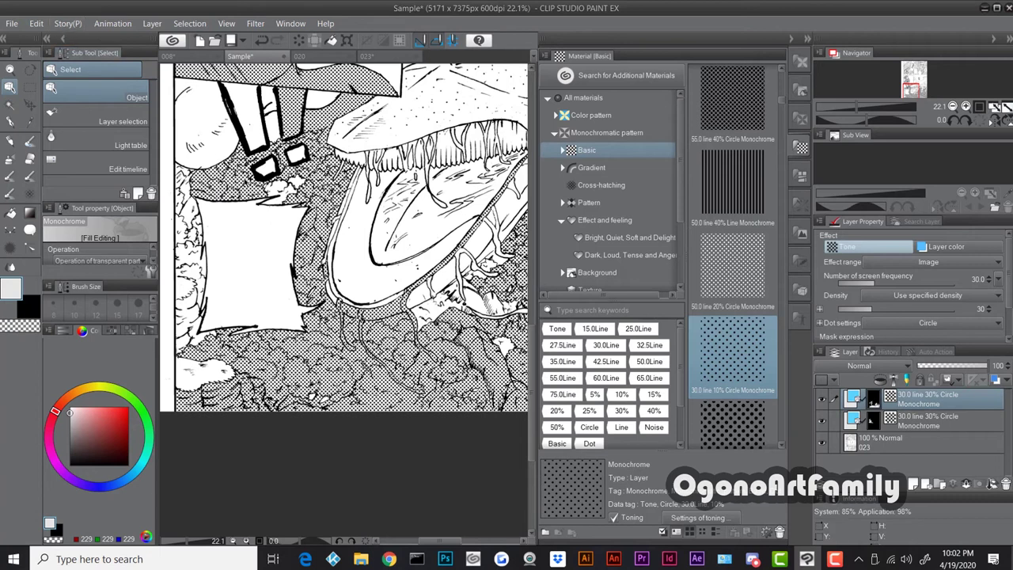
click(36, 23)
click(49, 42)
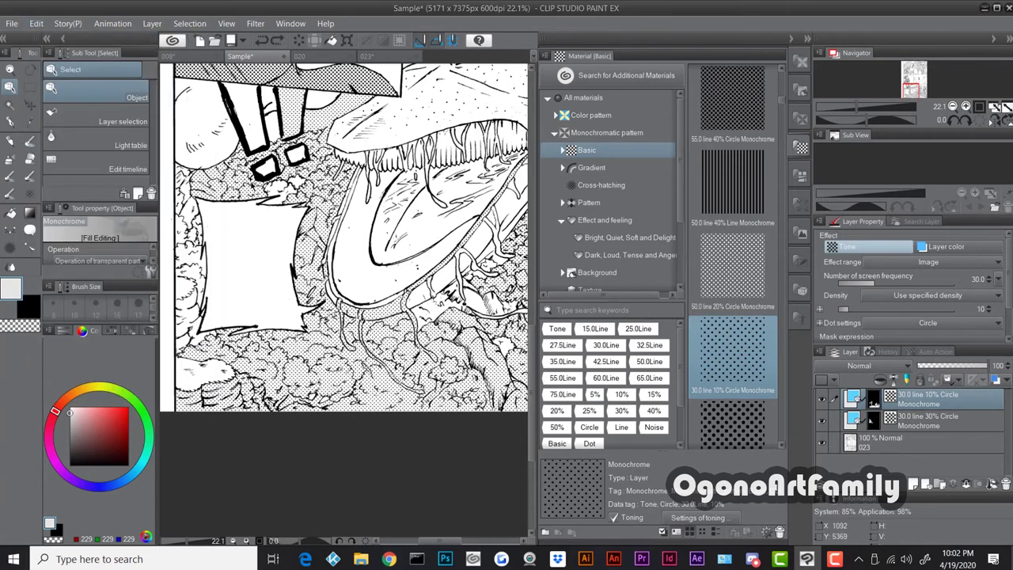
Examine the lighter foliage tone around the monster and exclamation marks, close up and against the darker toned face.
scroll(289, 114, up, 1)
scroll(289, 113, up, 2)
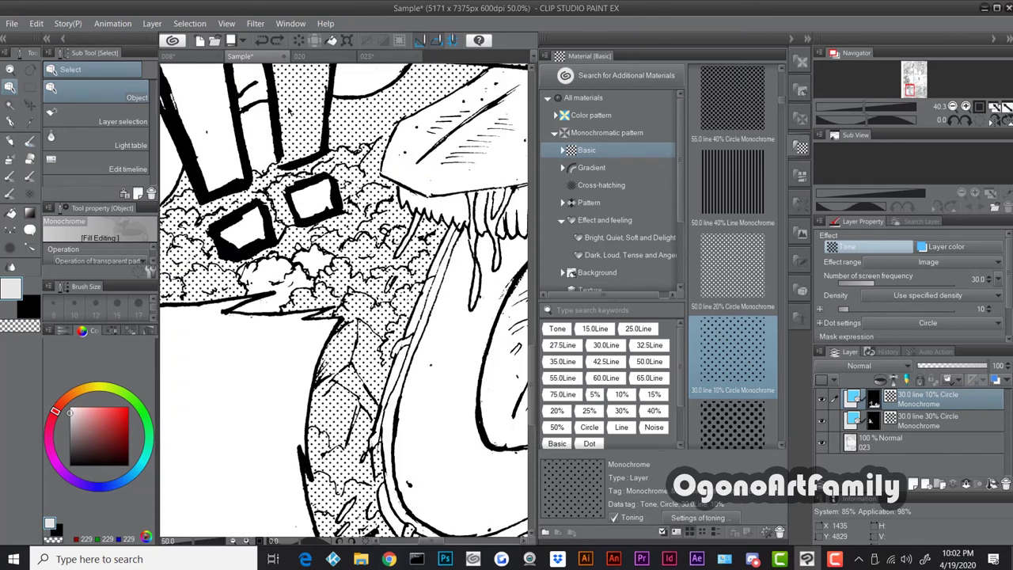
scroll(288, 113, down, 5)
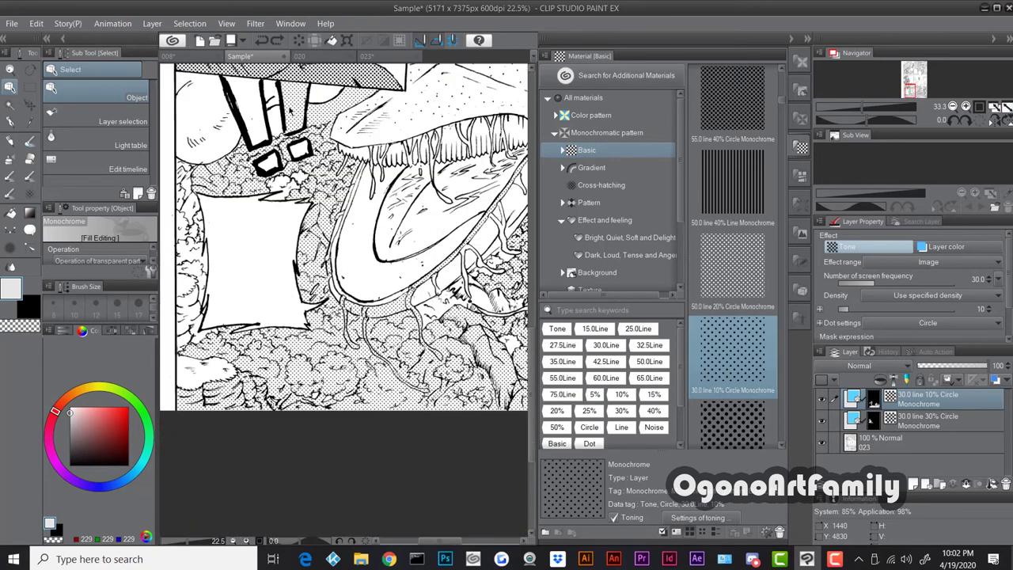
scroll(288, 88, up, 5)
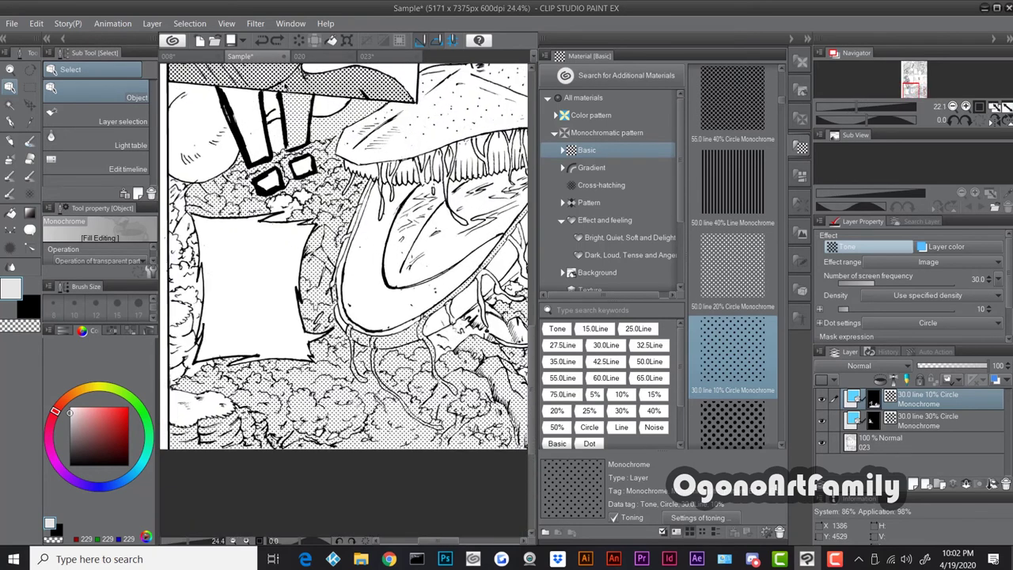
scroll(289, 115, down, 3)
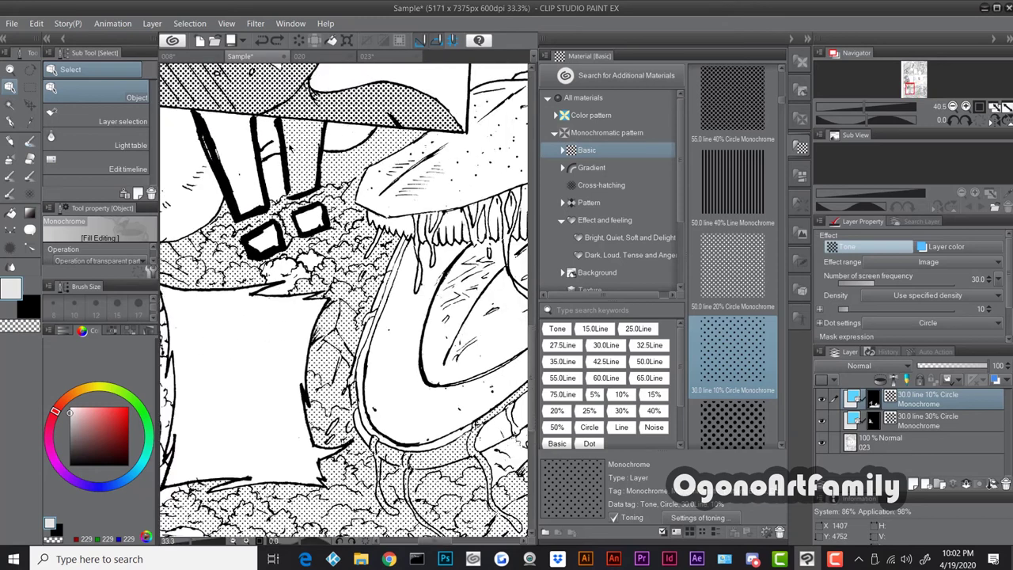
scroll(288, 146, down, 1)
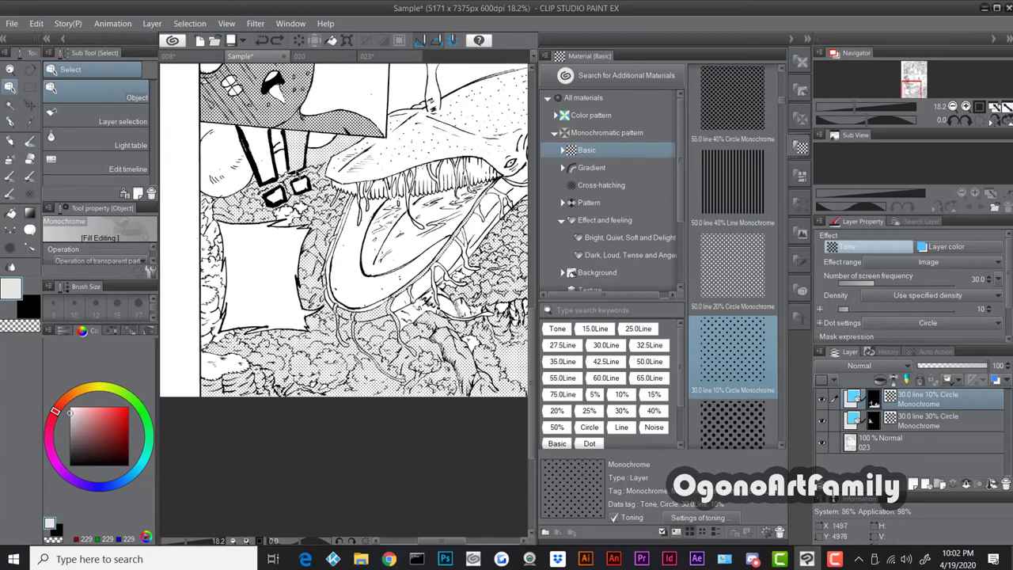
scroll(288, 171, up, 5)
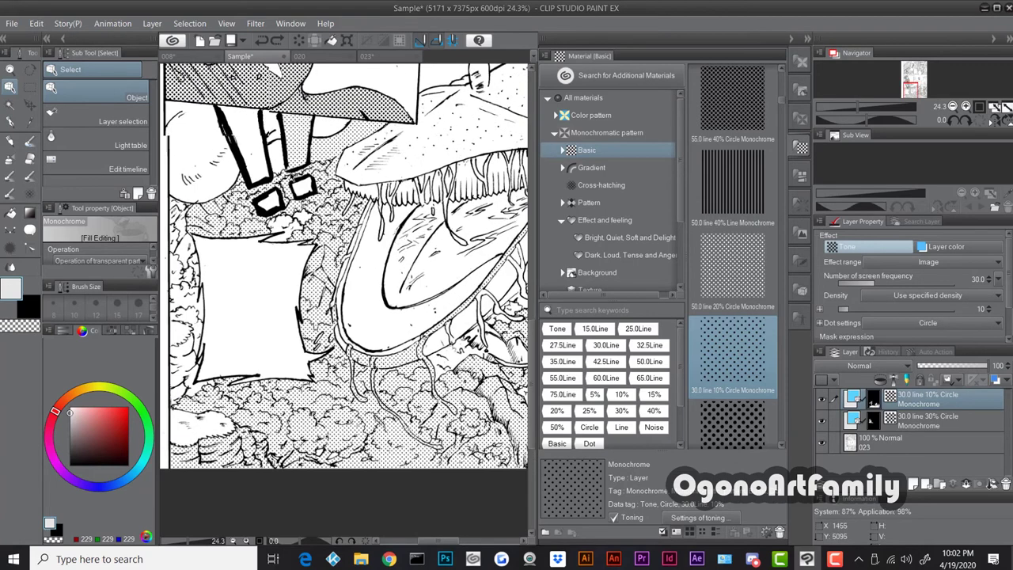
scroll(289, 170, up, 2)
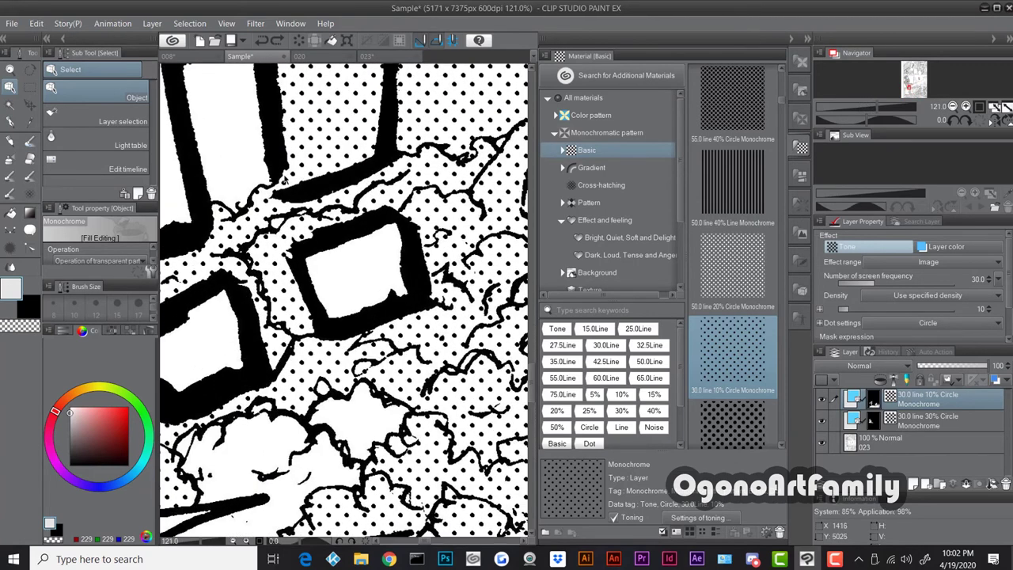
scroll(281, 171, up, 1)
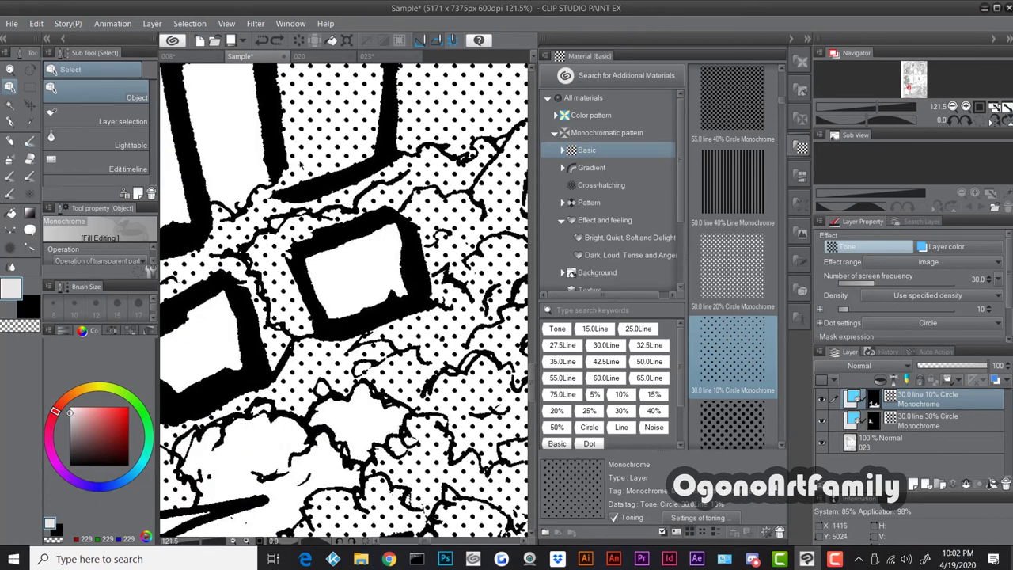
scroll(291, 164, down, 4)
scroll(291, 165, up, 2)
scroll(303, 153, up, 2)
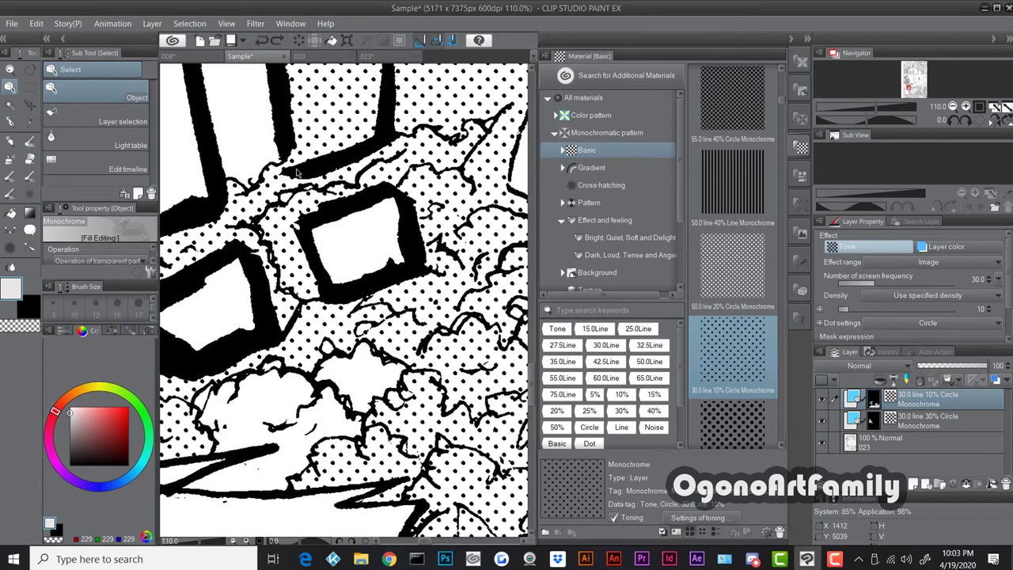
scroll(296, 168, down, 3)
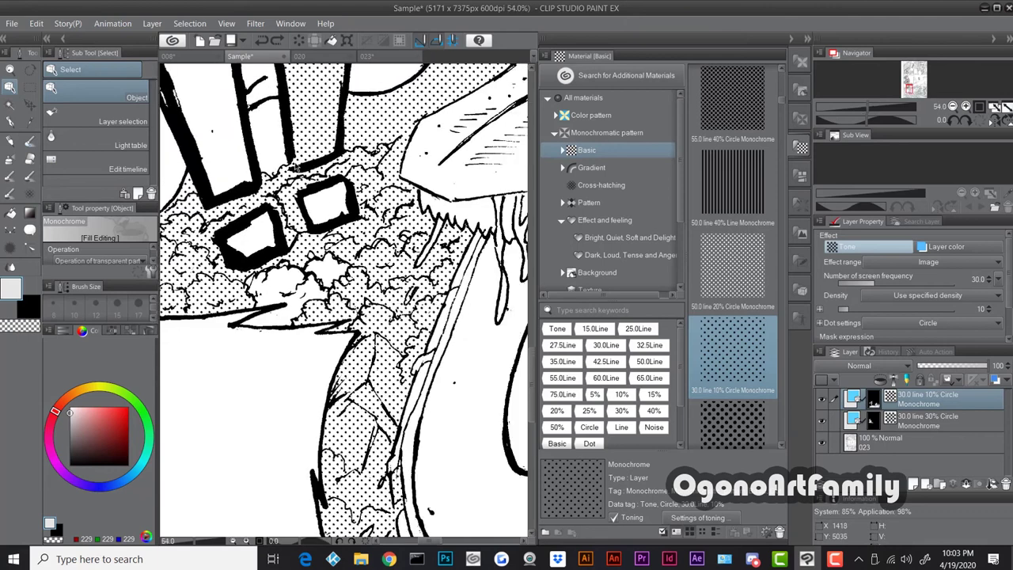
scroll(314, 136, down, 5)
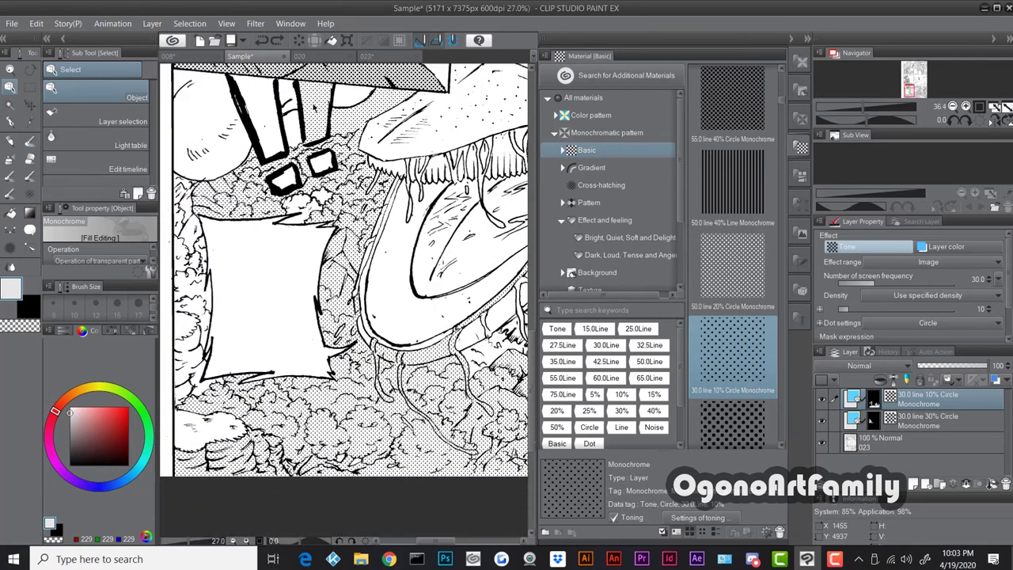
scroll(317, 178, down, 2)
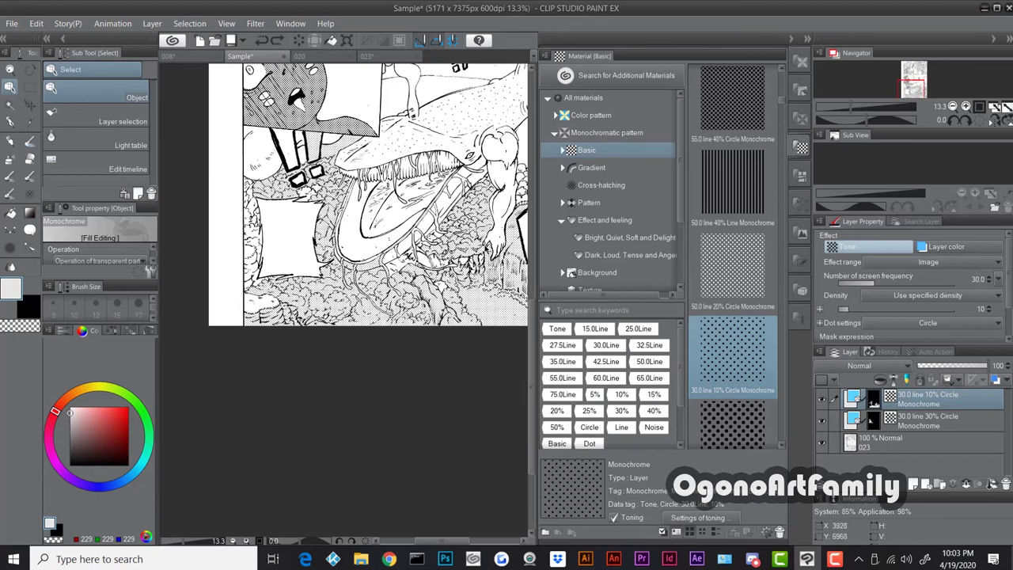
scroll(416, 333, down, 2)
scroll(462, 242, up, 2)
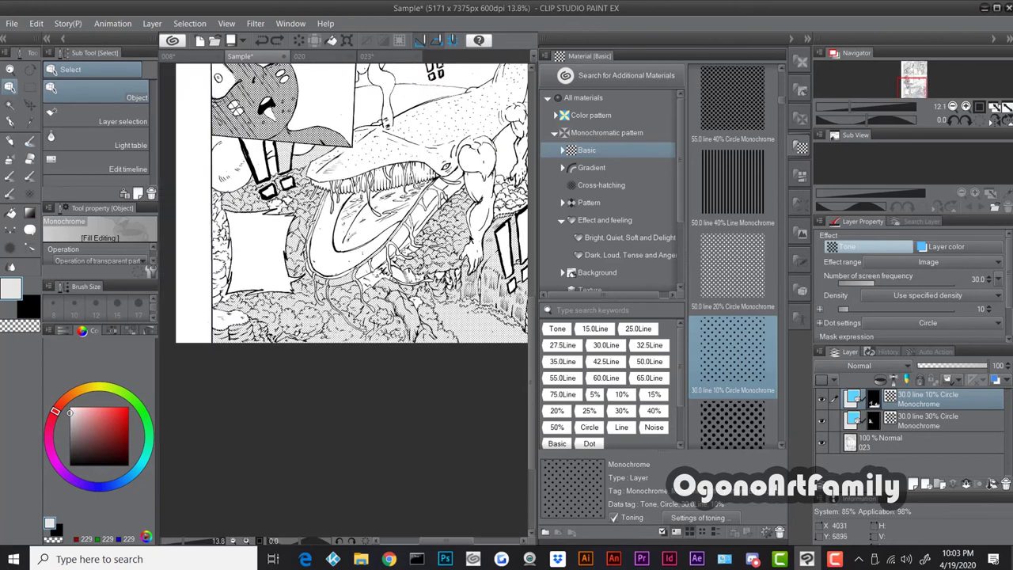
Undo the foliage's circle tone and clear the remaining selection.
click(37, 23)
click(48, 44)
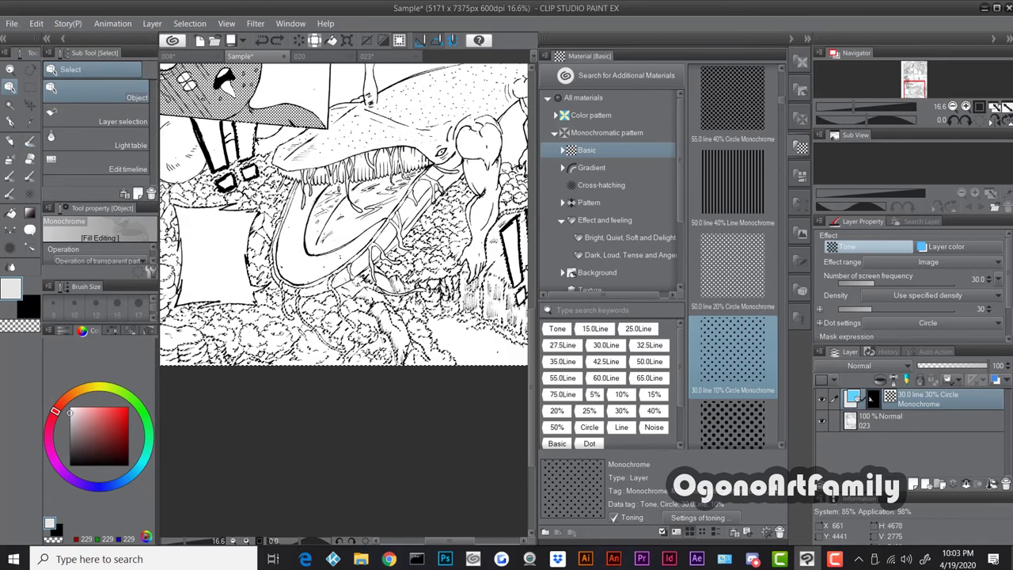
click(190, 23)
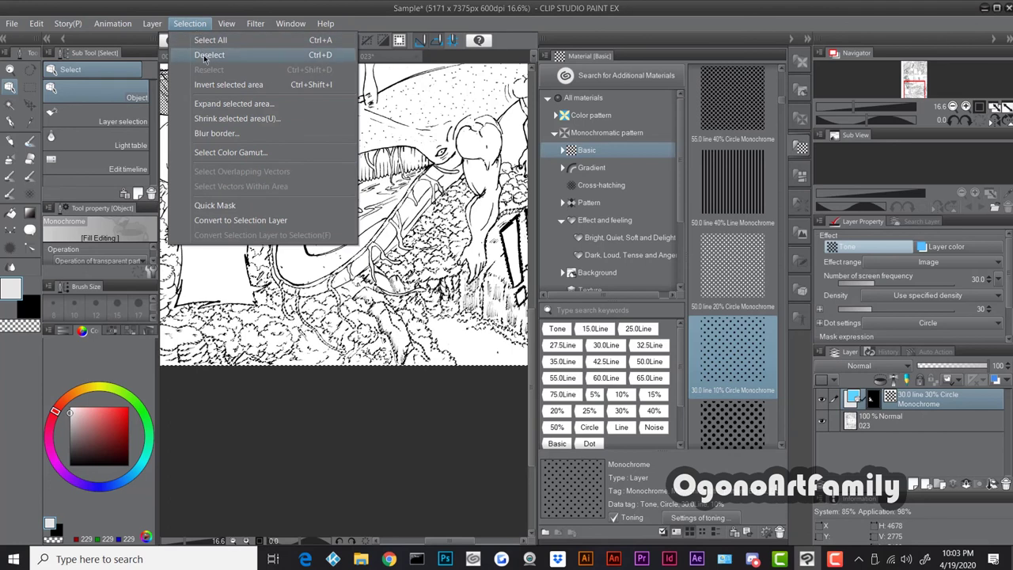
click(210, 54)
Switch to the Pen tool with the G-pen while the face tone layer stays active.
scroll(304, 286, down, 2)
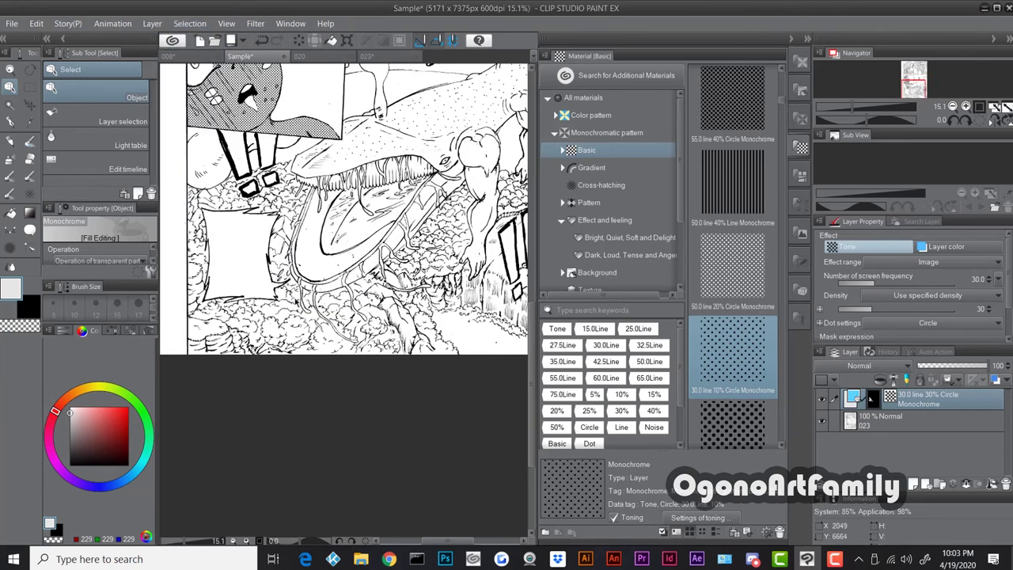
scroll(282, 302, up, 3)
scroll(278, 300, down, 1)
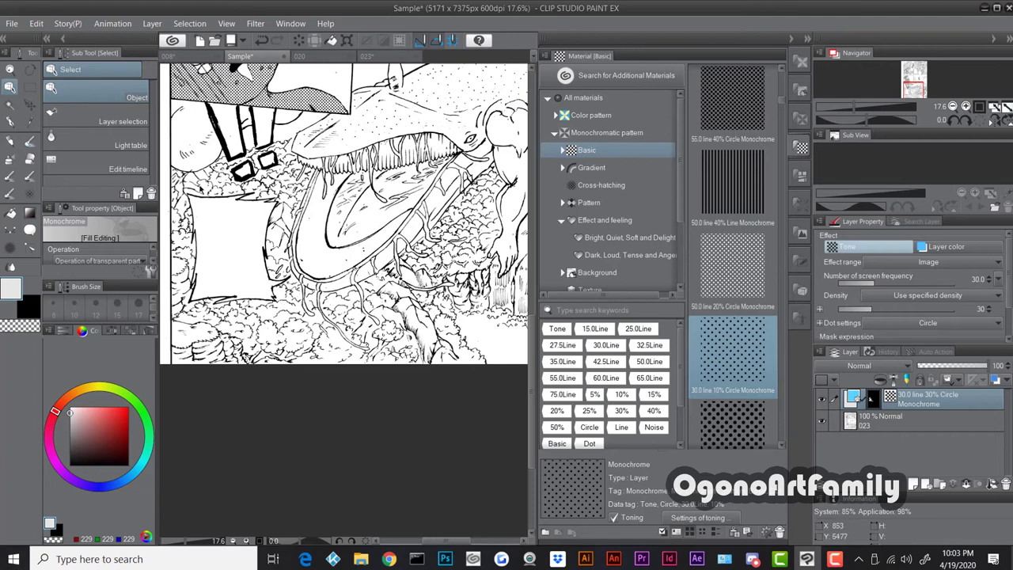
click(9, 121)
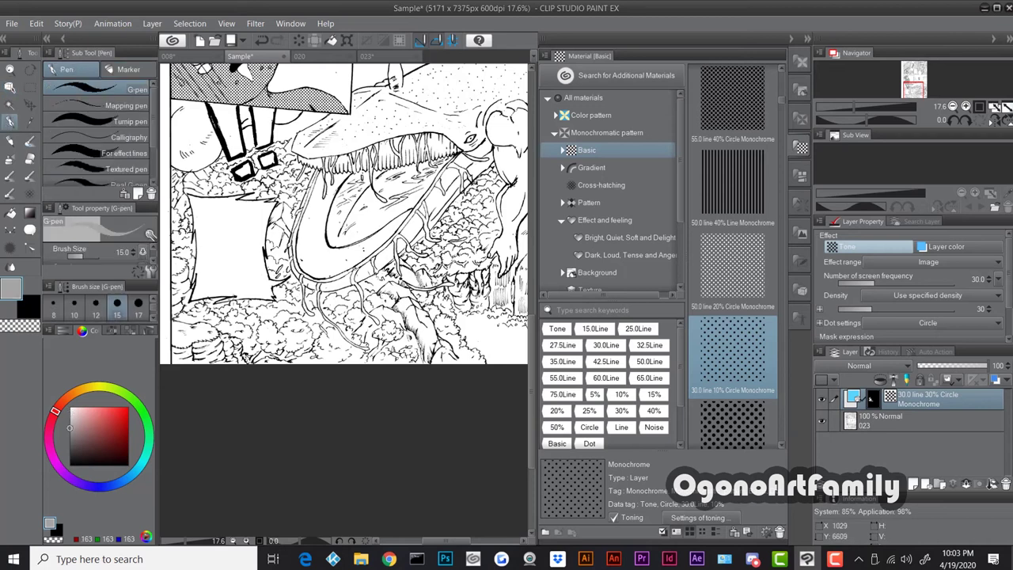
Examine the finished page 023 as a whole and up close, comparing the tones and effect lines across its panels.
scroll(346, 370, down, 2)
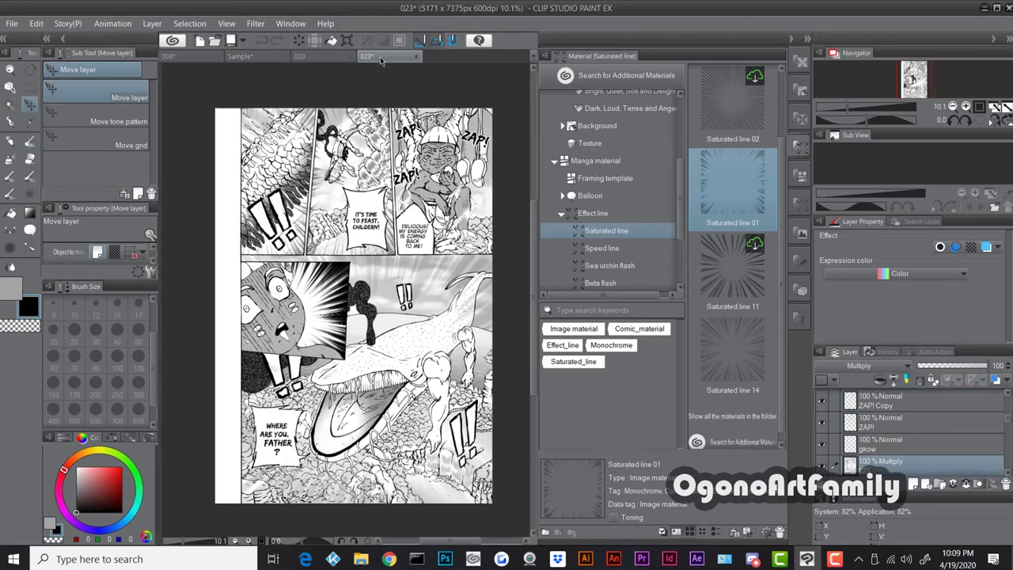
scroll(407, 337, up, 4)
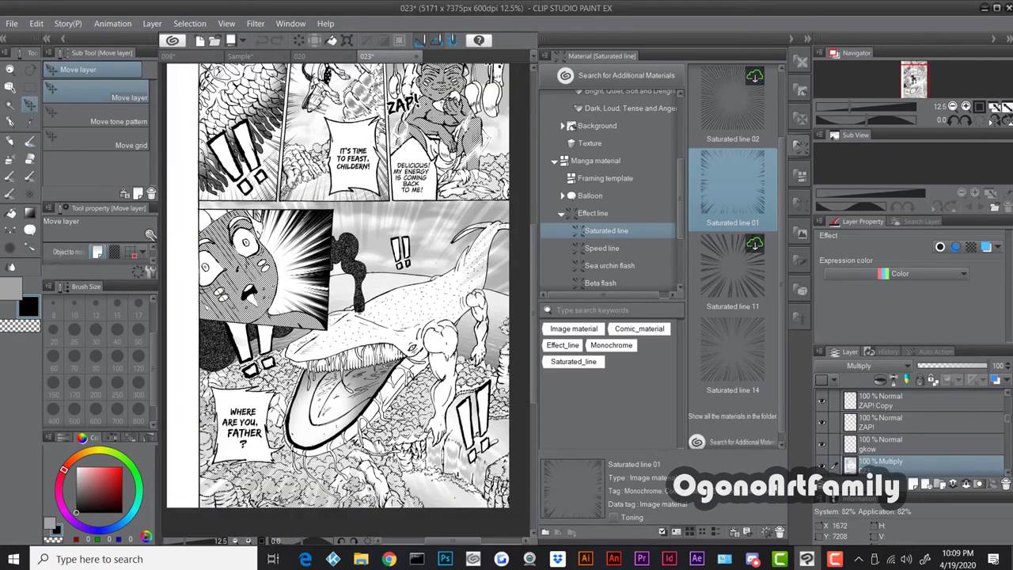
scroll(277, 490, up, 1)
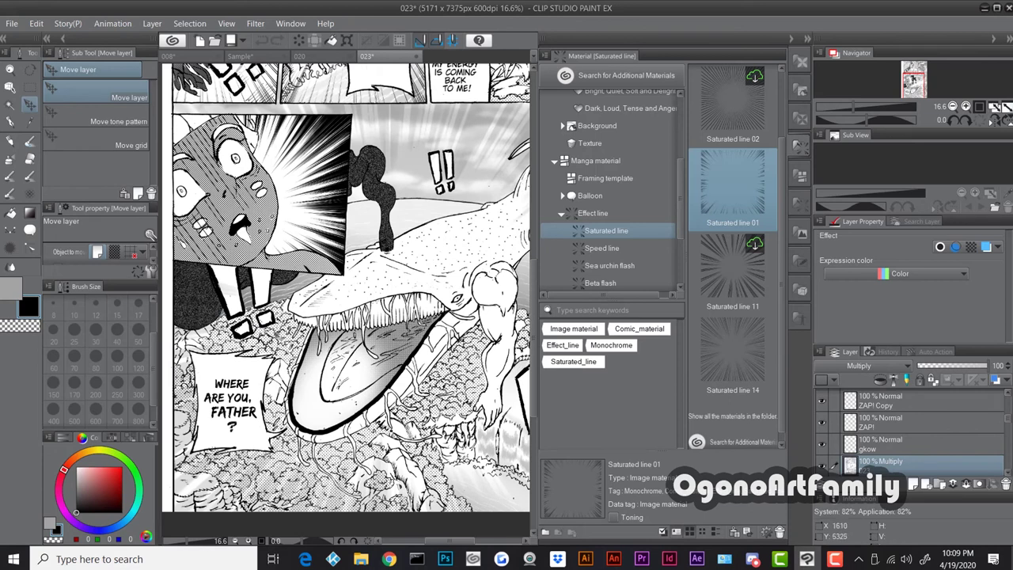
scroll(278, 339, down, 1)
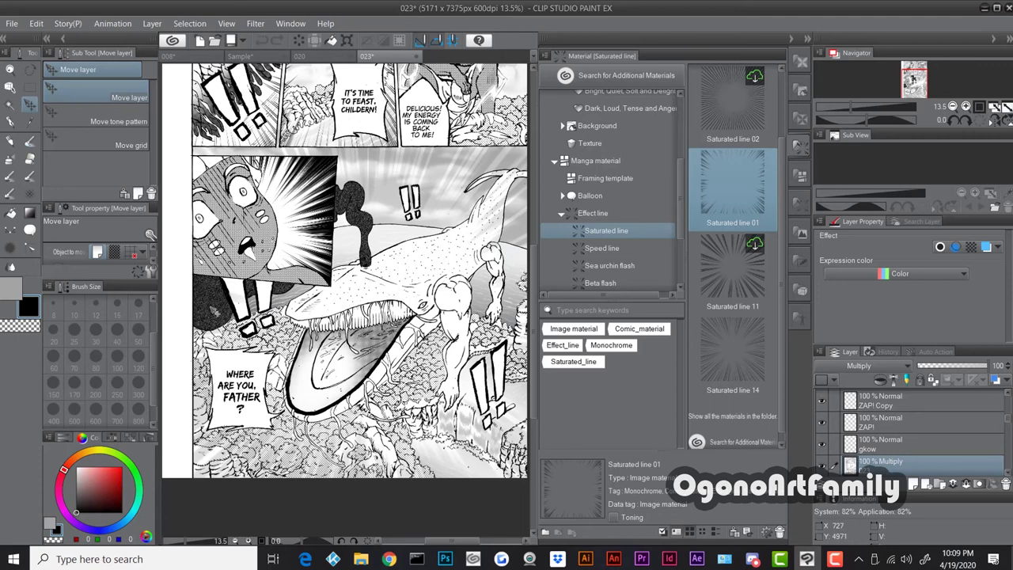
scroll(209, 306, down, 3)
scroll(352, 289, up, 2)
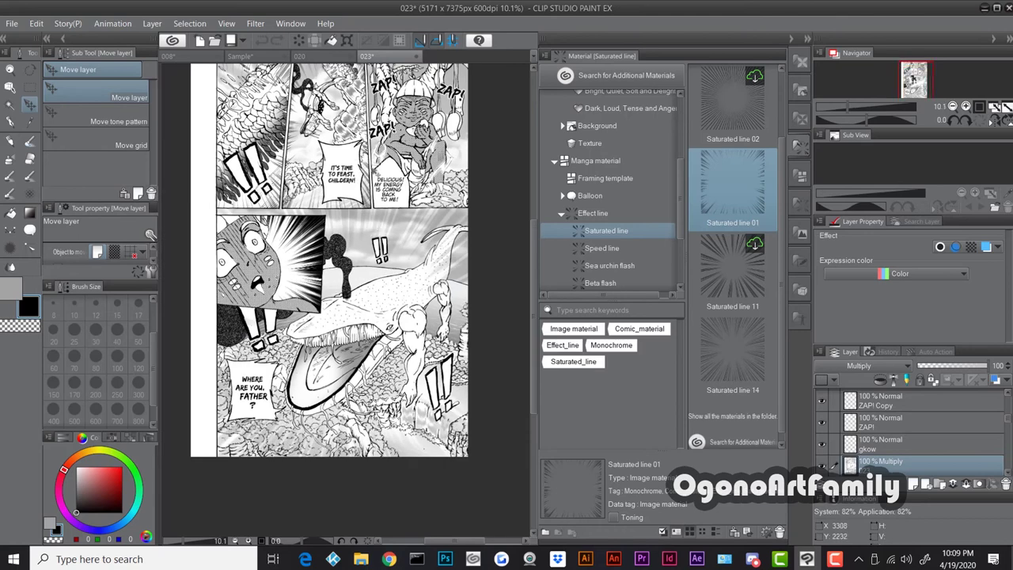
scroll(369, 167, down, 2)
scroll(352, 117, up, 5)
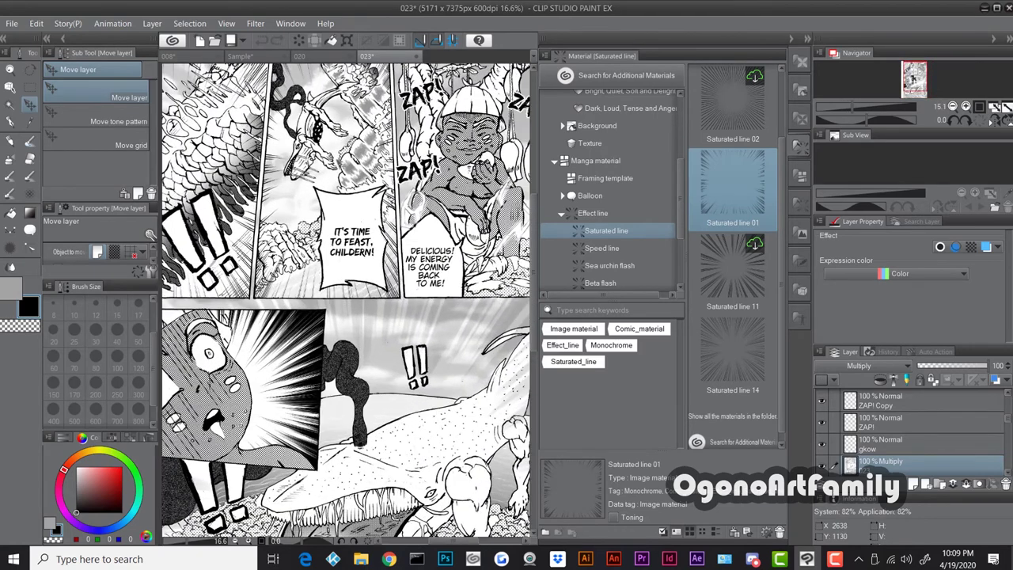
scroll(339, 225, down, 4)
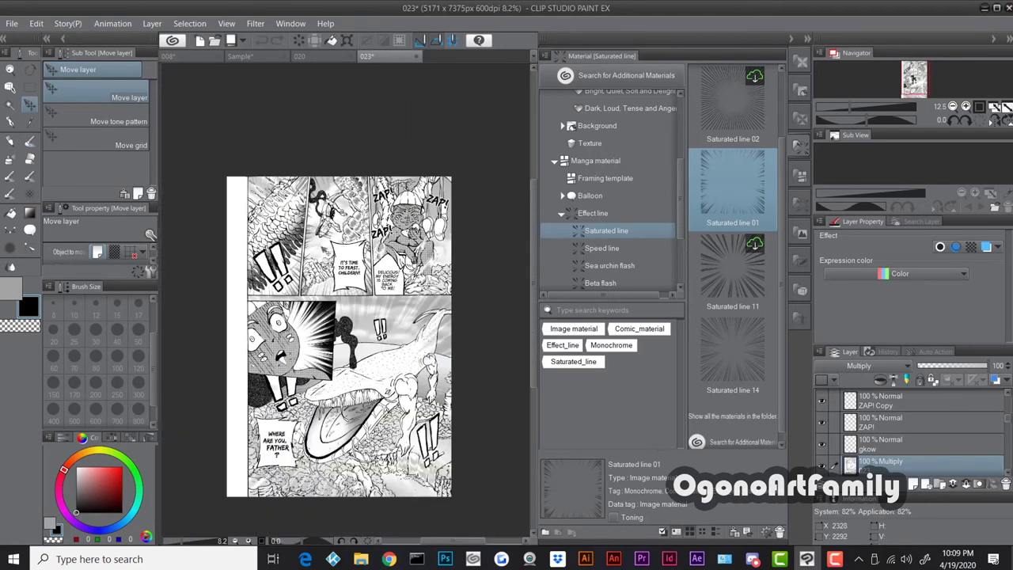
scroll(317, 253, up, 1)
scroll(313, 249, down, 1)
scroll(303, 242, up, 2)
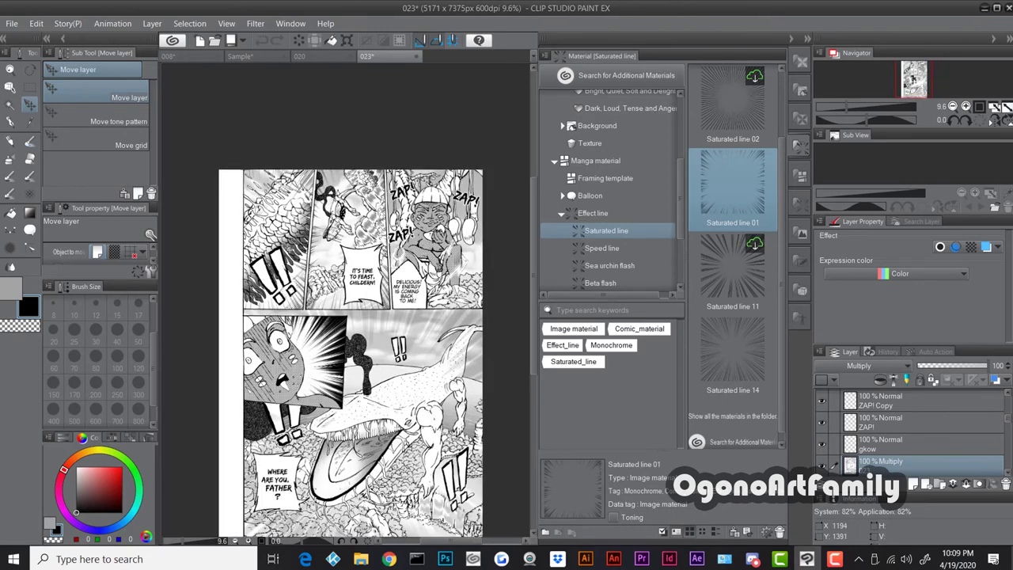
scroll(293, 243, up, 3)
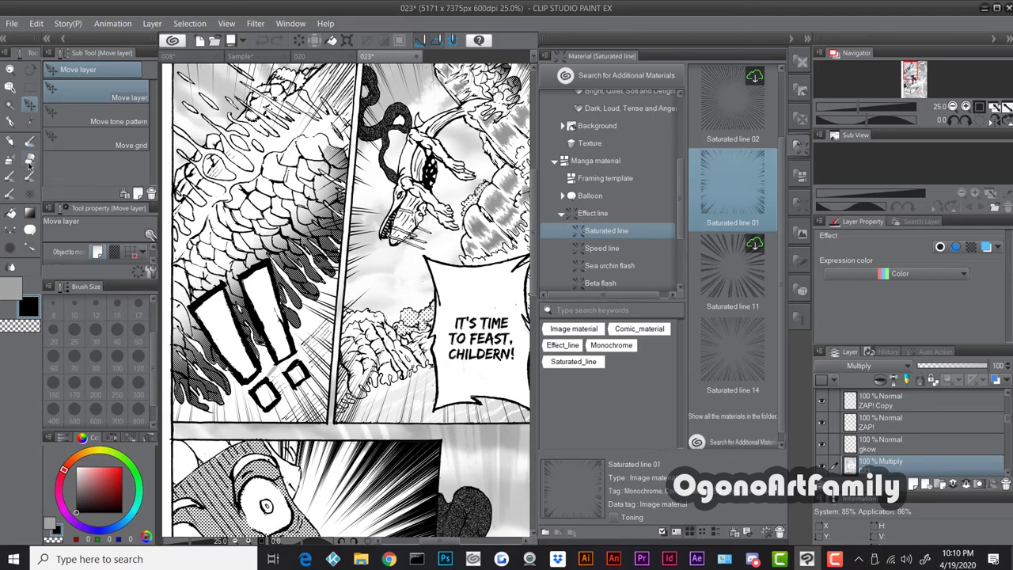
Choose the Hard eraser and inspect the toned cliff and foliage beside the exclamation marks in the lower panel.
click(29, 163)
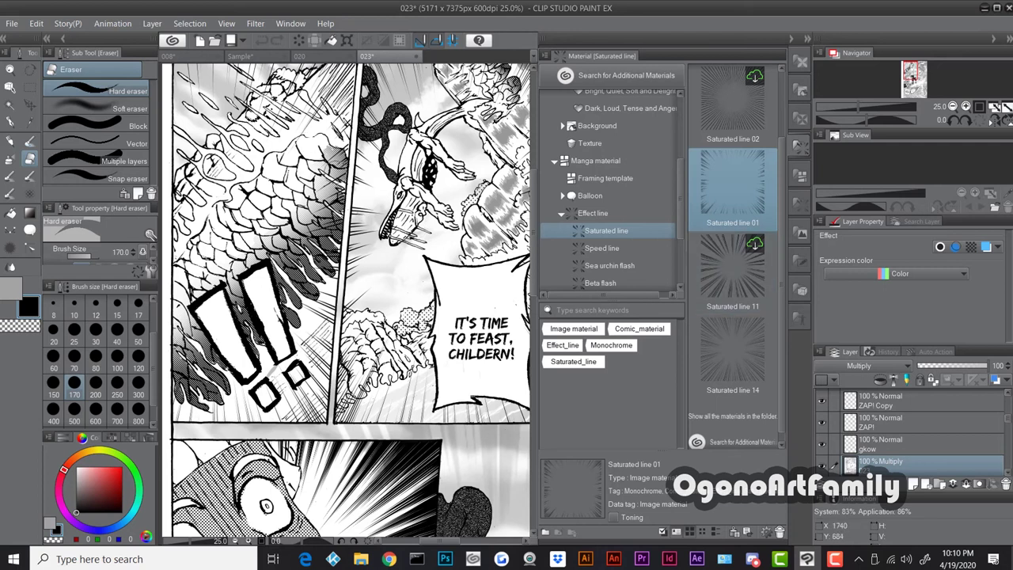
scroll(286, 275, down, 3)
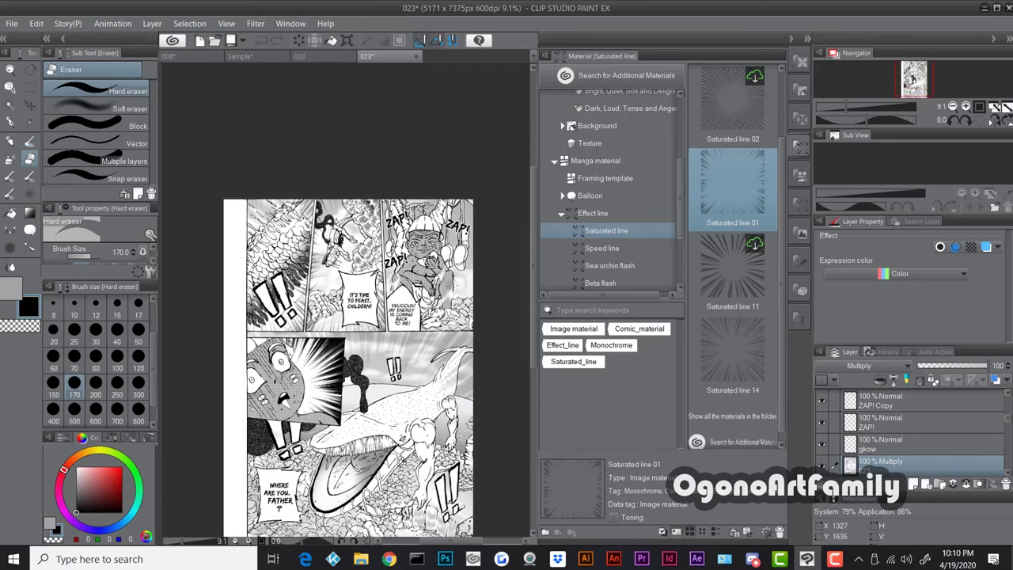
scroll(385, 461, down, 1)
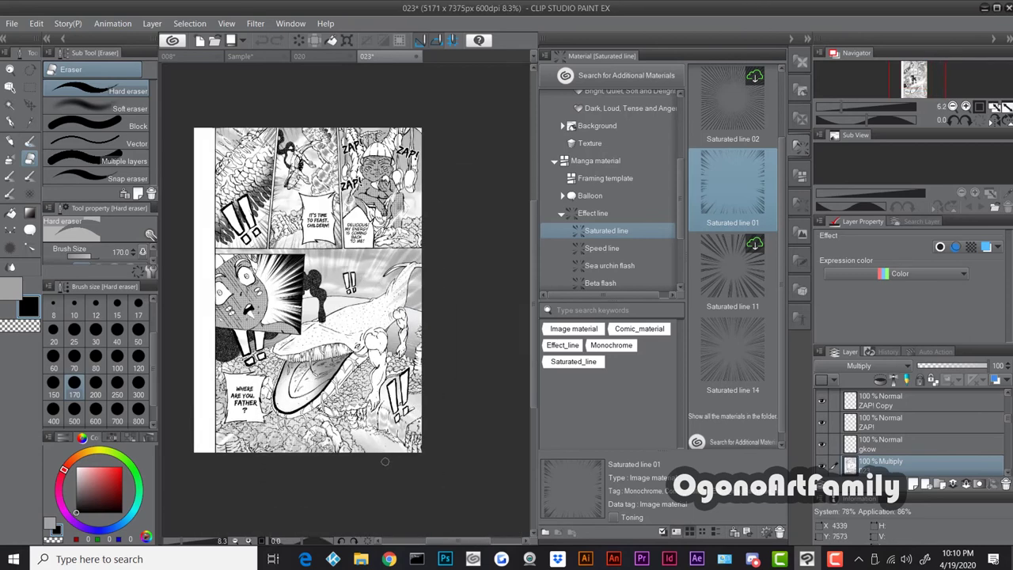
scroll(385, 461, up, 4)
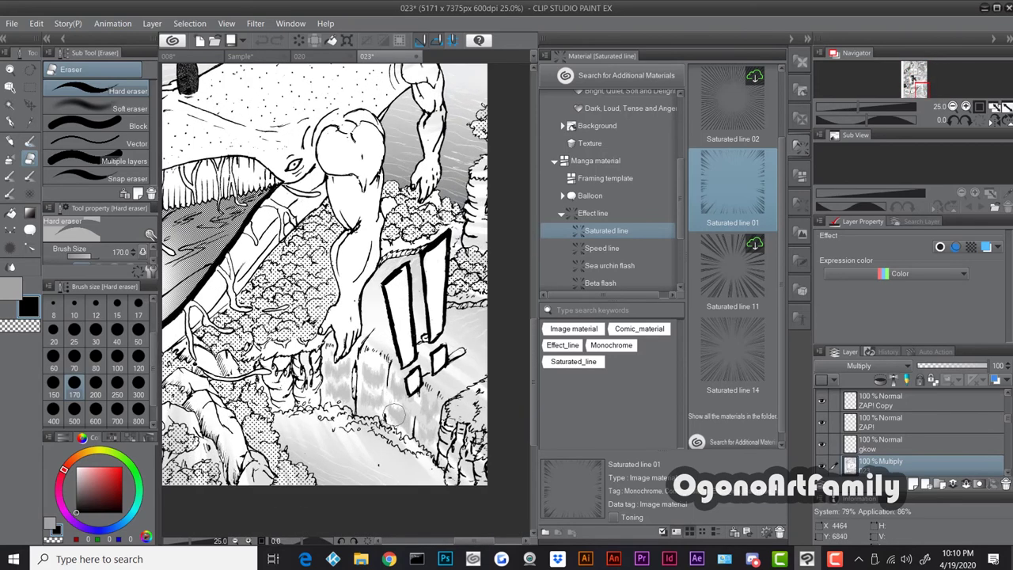
Examine the lower panel of page 023 at several magnifications, comparing the foliage dots, cliff shading and sea gradient around the creature.
scroll(393, 412, down, 3)
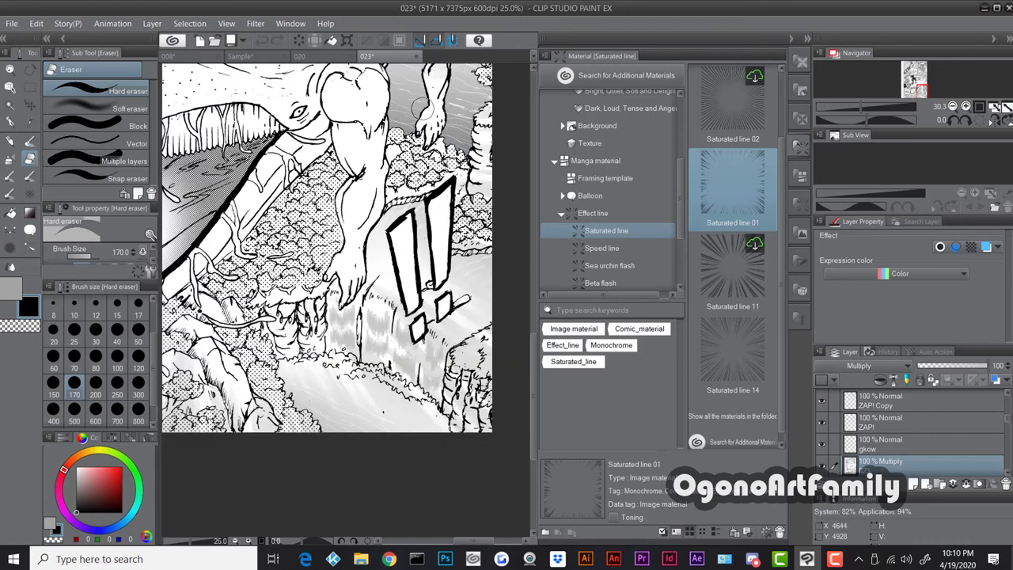
scroll(400, 284, down, 2)
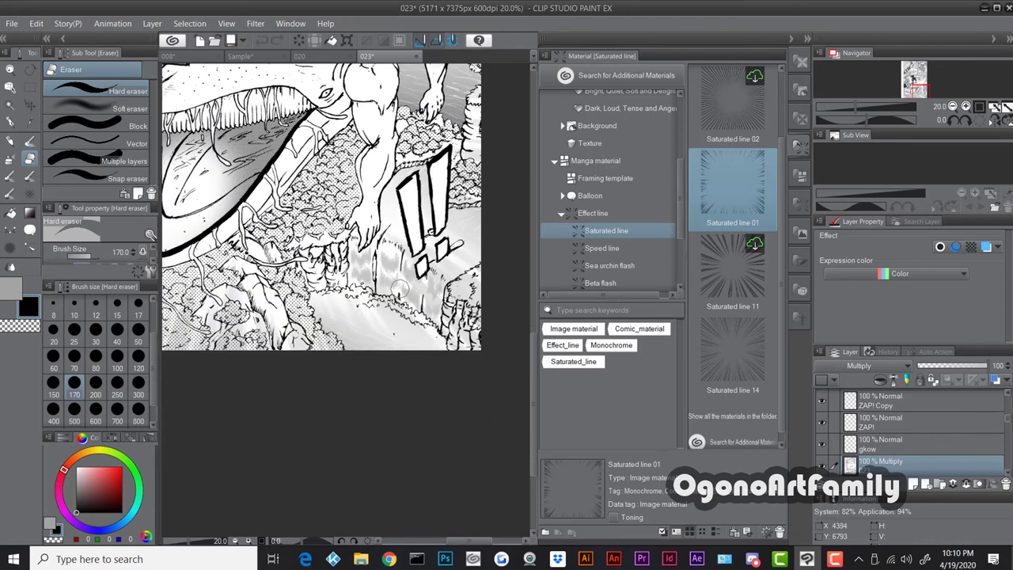
scroll(400, 285, up, 3)
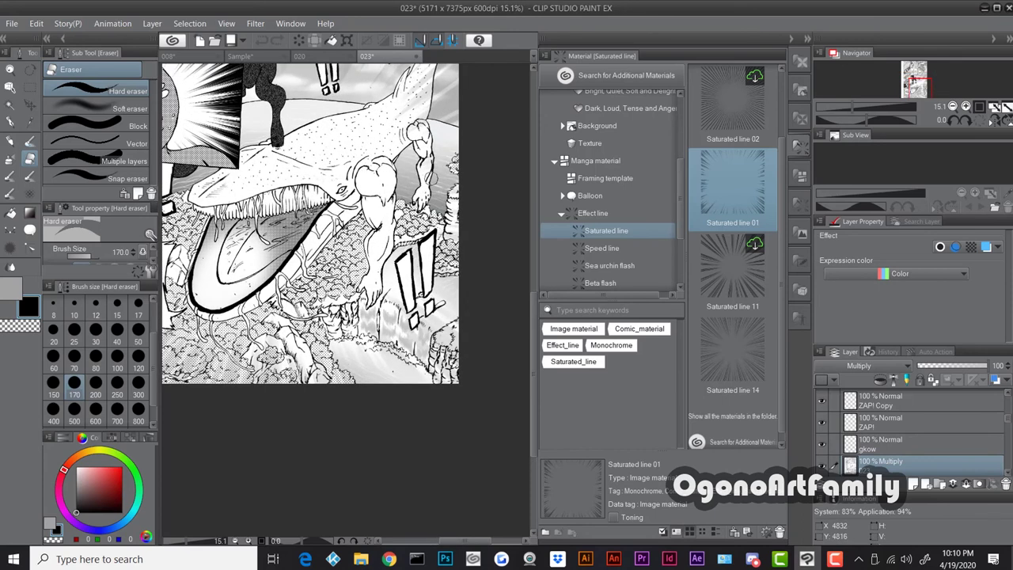
scroll(403, 198, up, 2)
scroll(432, 177, down, 1)
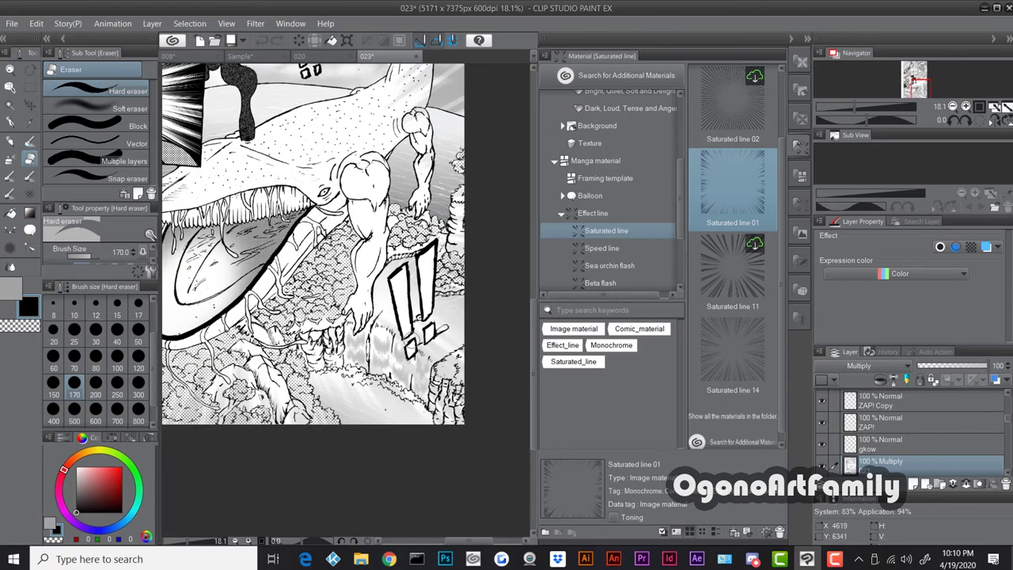
scroll(451, 253, up, 3)
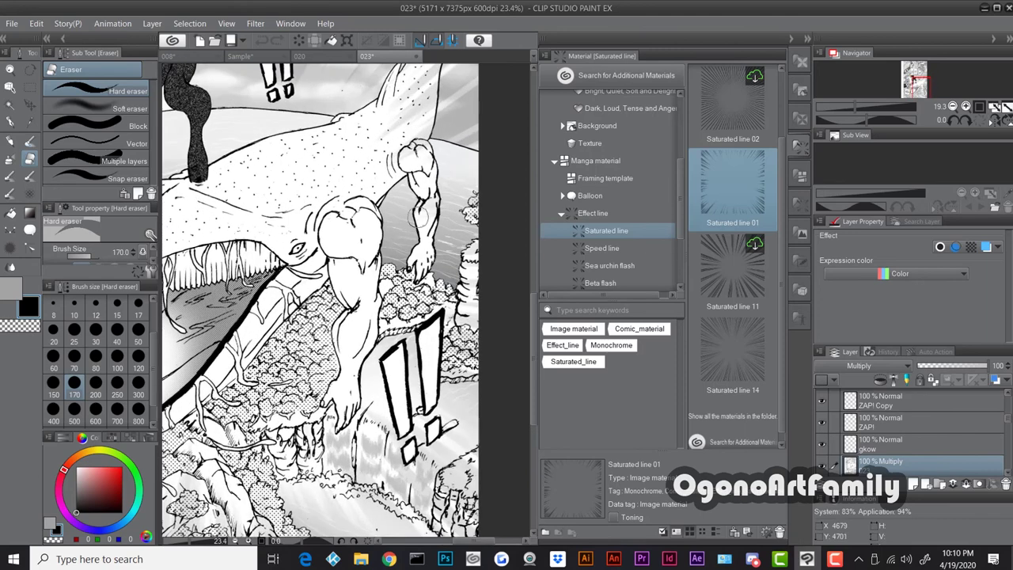
scroll(451, 253, up, 2)
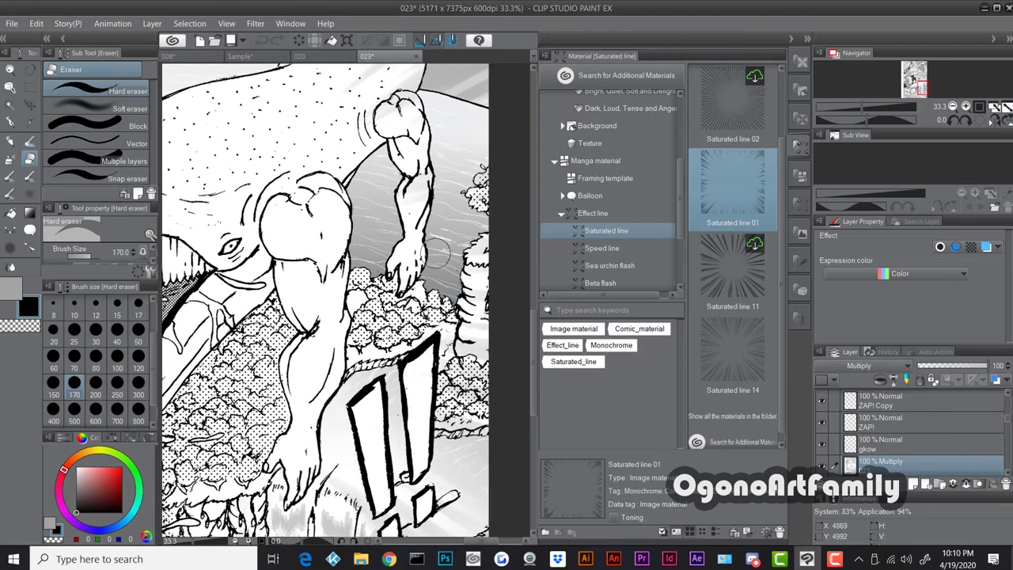
scroll(437, 251, down, 3)
scroll(435, 250, down, 5)
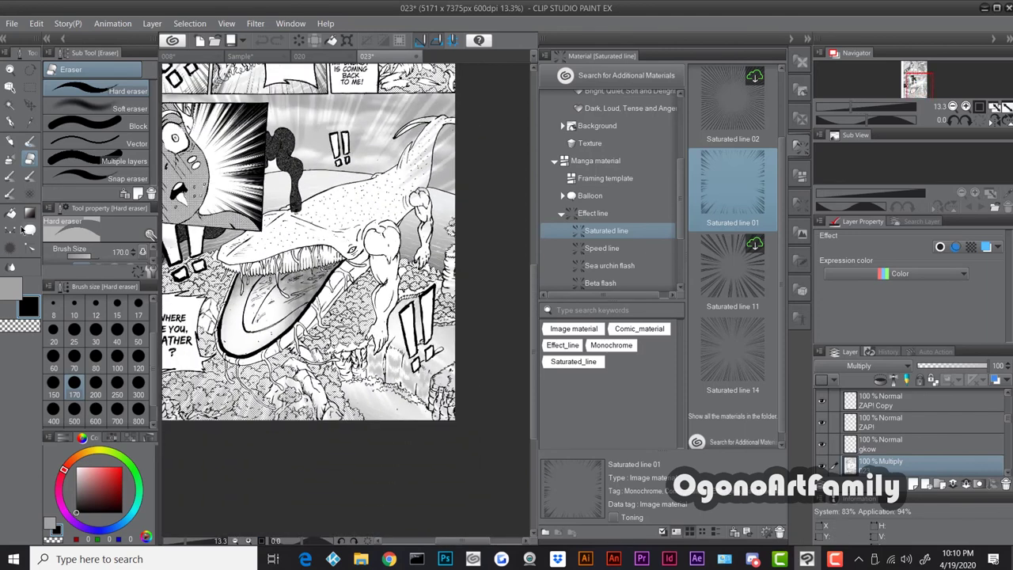
Switch to the Gradient tool with Daytime sky and examine the shading behind the creature, then the tonal balance of the whole page.
click(28, 216)
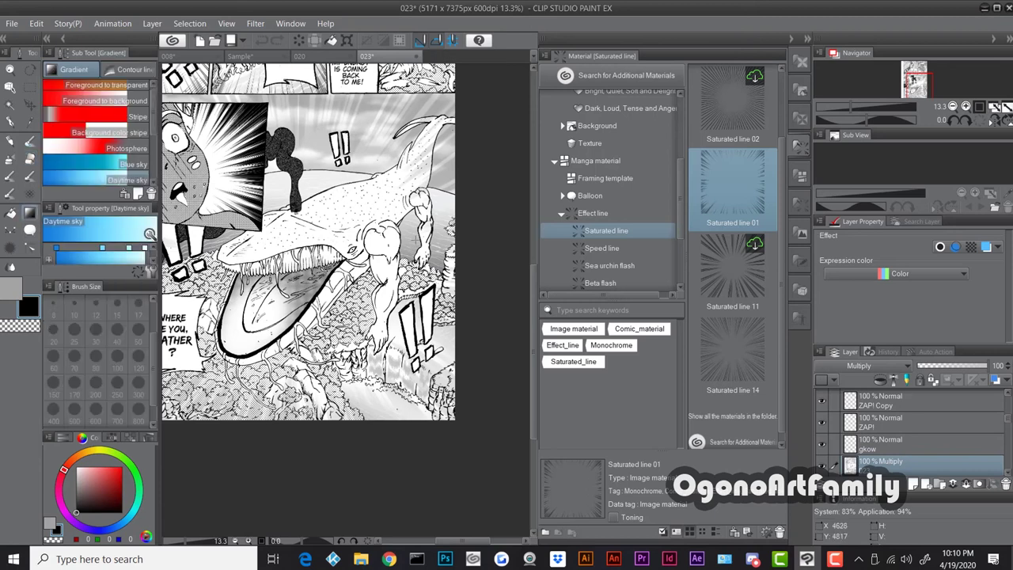
scroll(204, 237, up, 3)
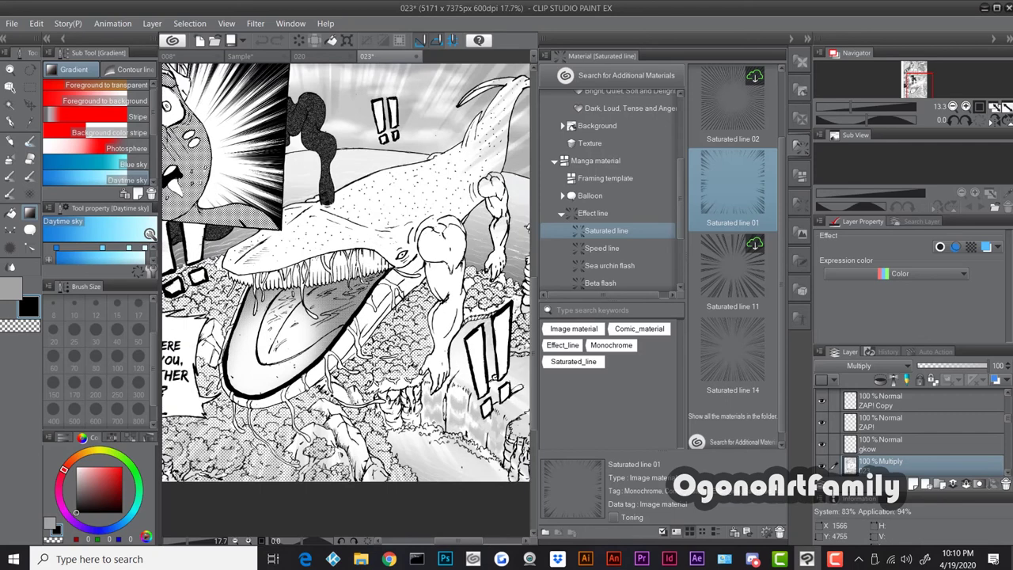
scroll(204, 254, down, 3)
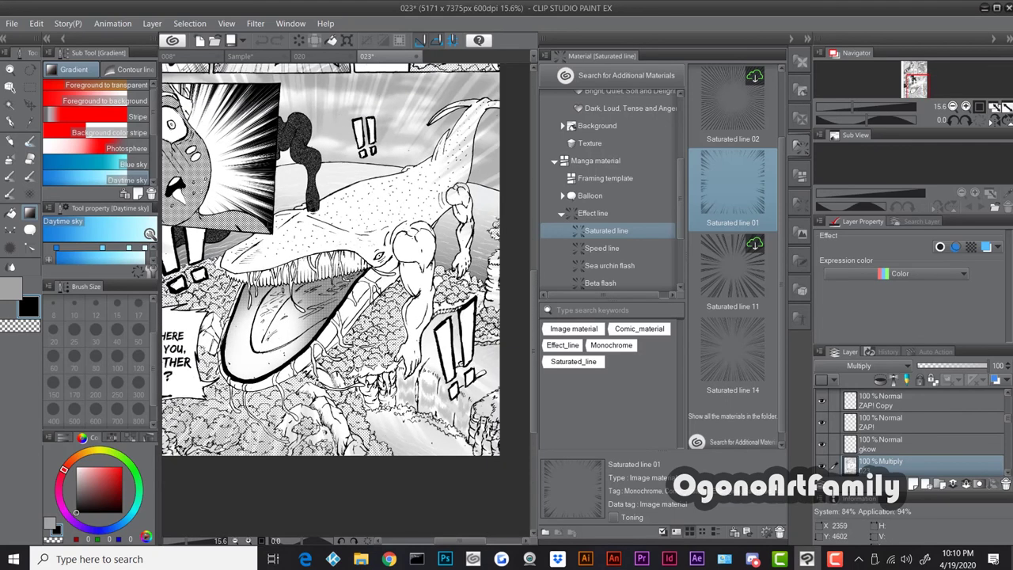
scroll(400, 254, up, 3)
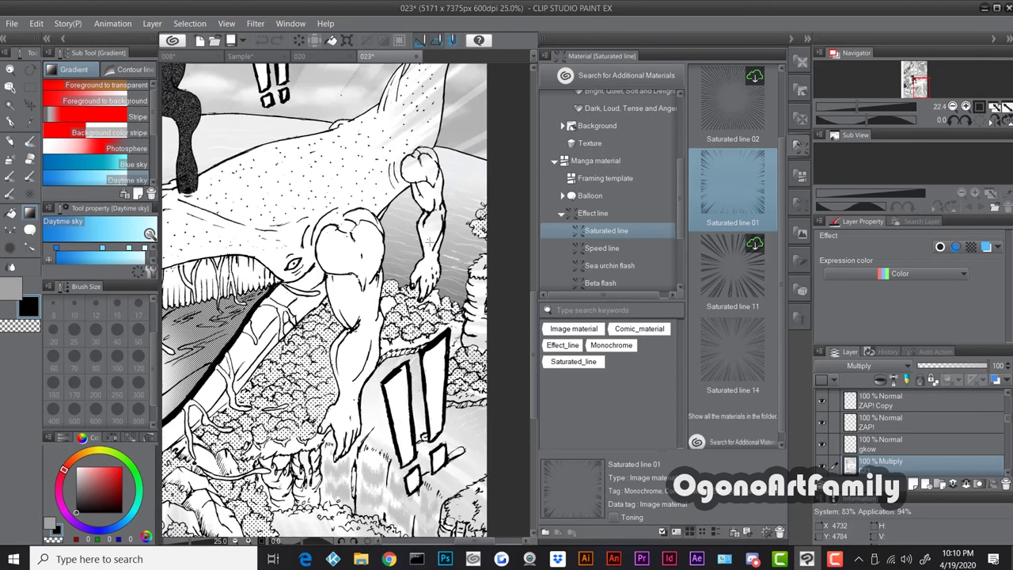
scroll(449, 274, down, 4)
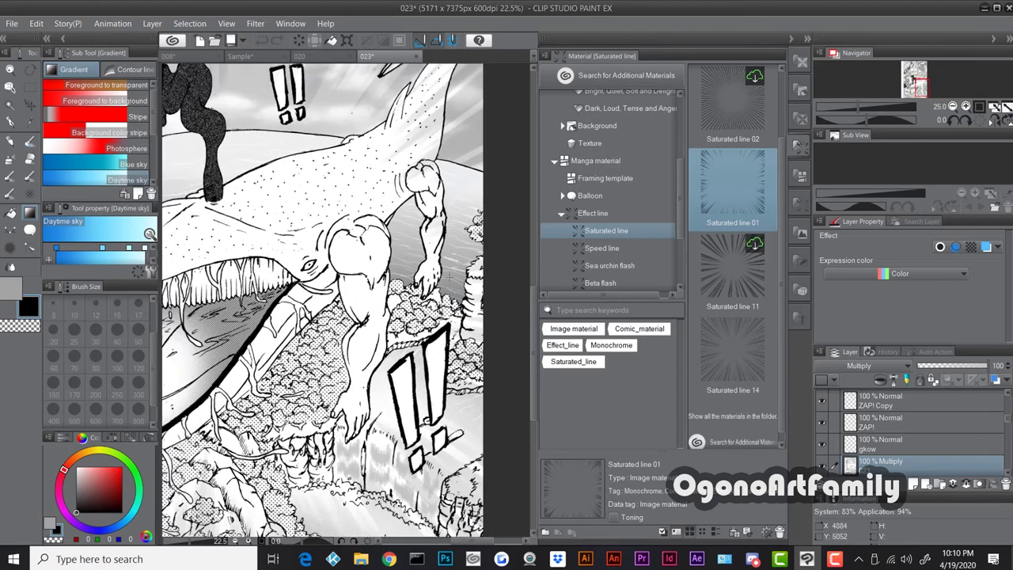
scroll(361, 230, down, 2)
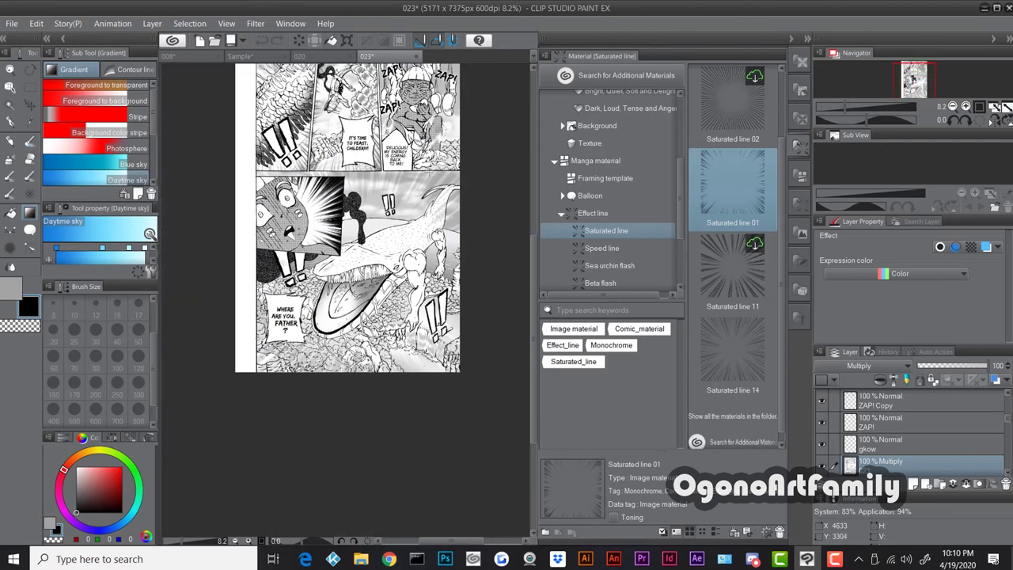
scroll(362, 230, up, 3)
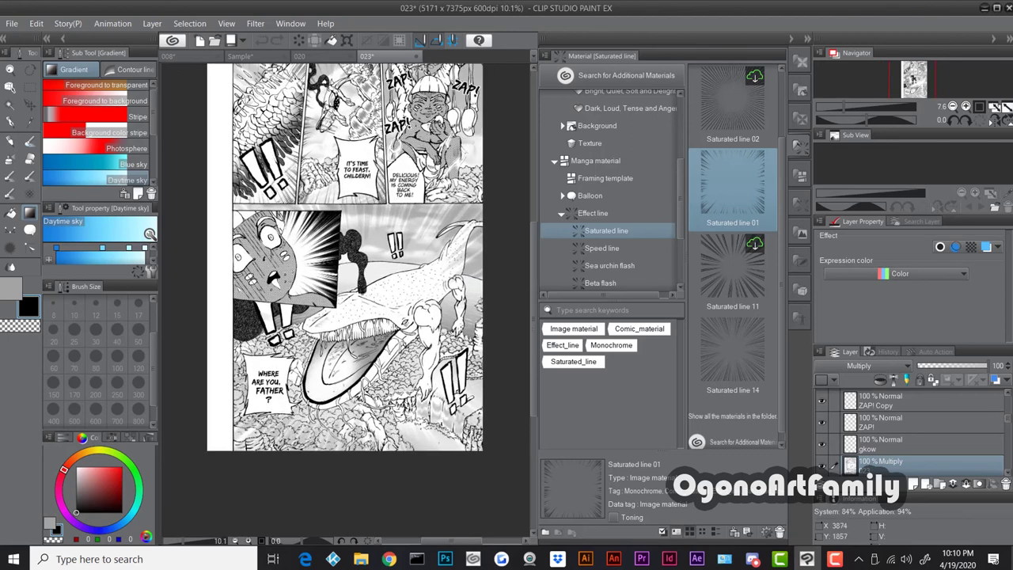
scroll(361, 230, down, 2)
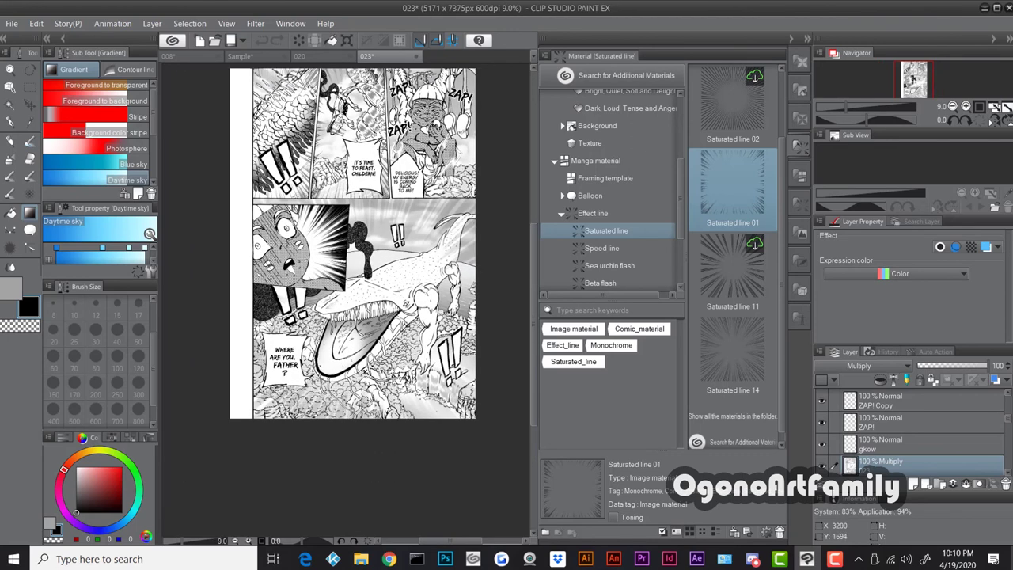
scroll(362, 230, up, 2)
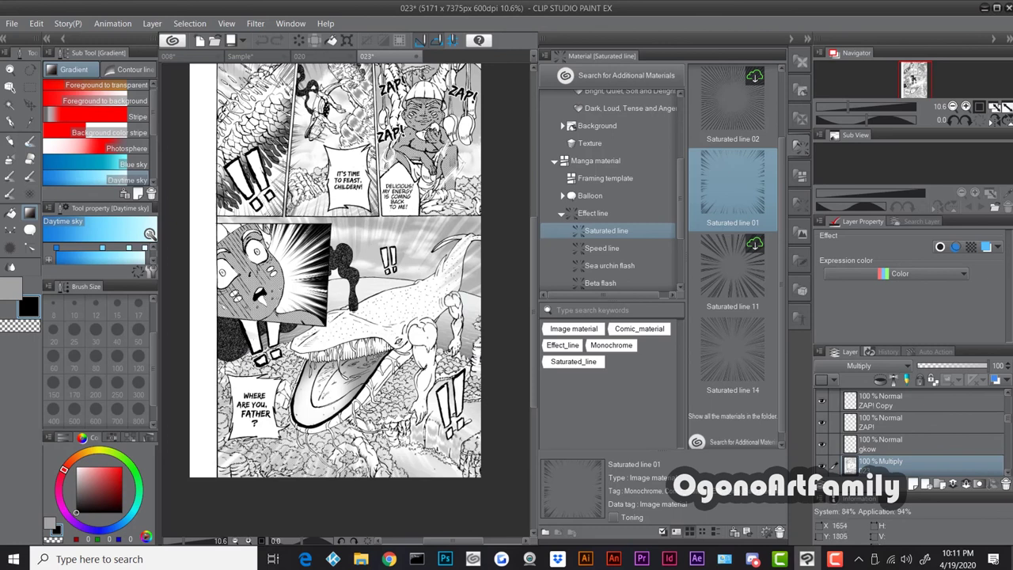
scroll(361, 229, down, 1)
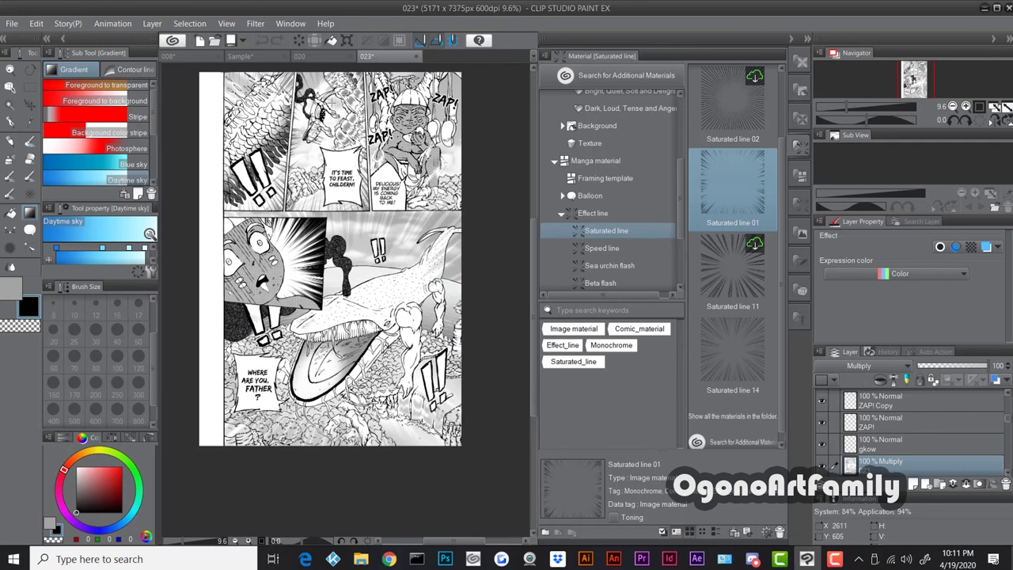